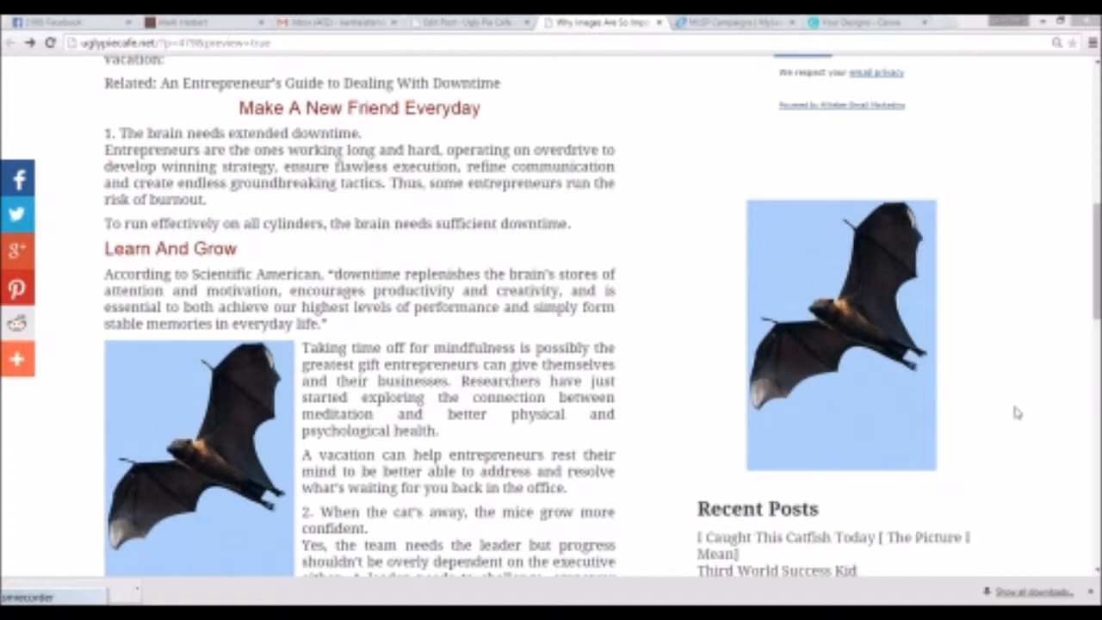
View the linked marketer's website and return to the blog post preview
{"action": "key", "text": "F5"}
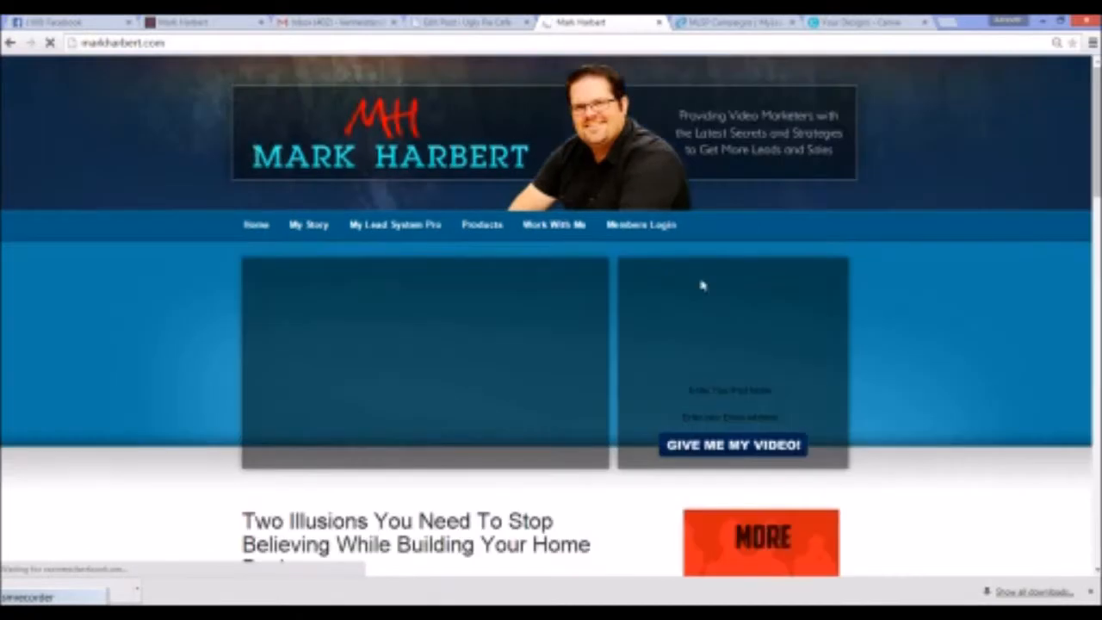
{"action": "left_click", "coordinate": [10, 43]}
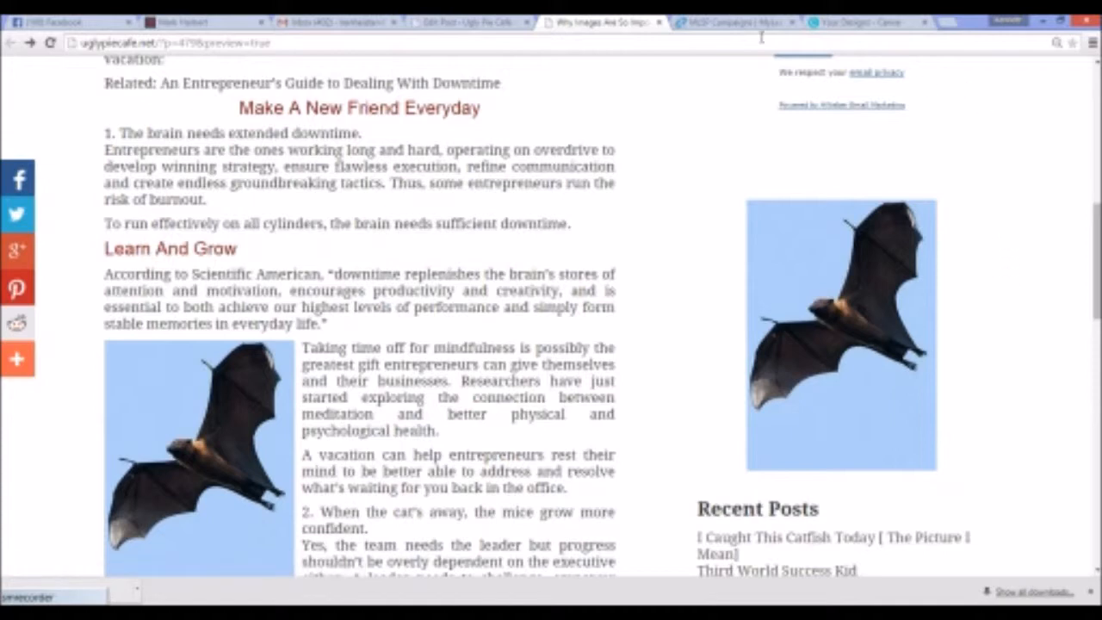
Switch to MyLeadSystemPRO, list the MLSP System Campaigns, and preview the Insta Biz Builder capture page
{"action": "left_click", "coordinate": [736, 28]}
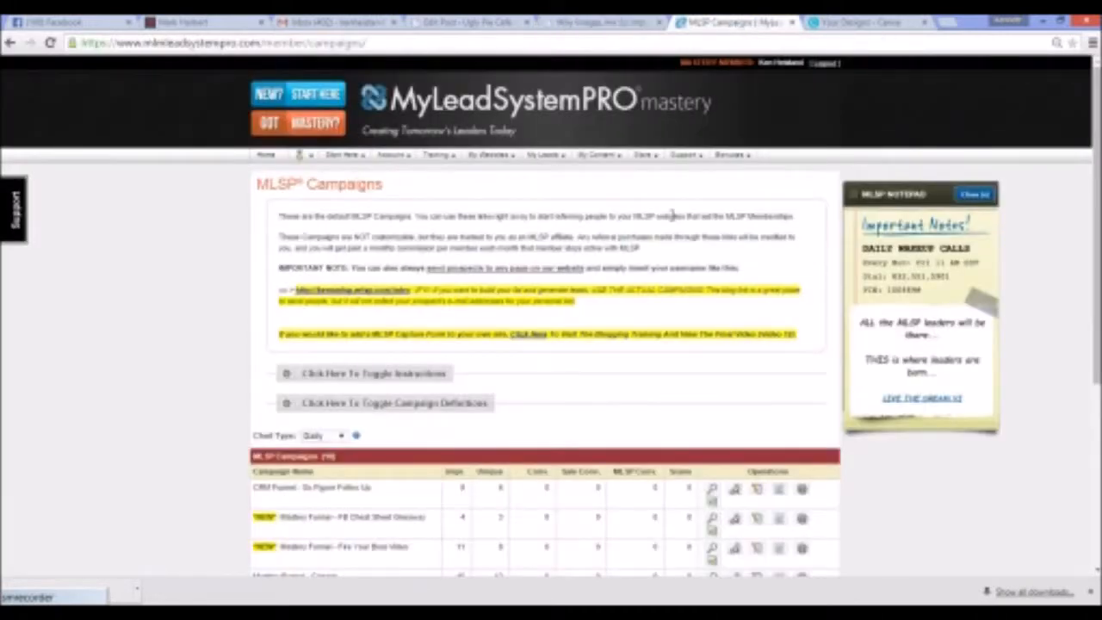
{"action": "mouse_move", "coordinate": [513, 160]}
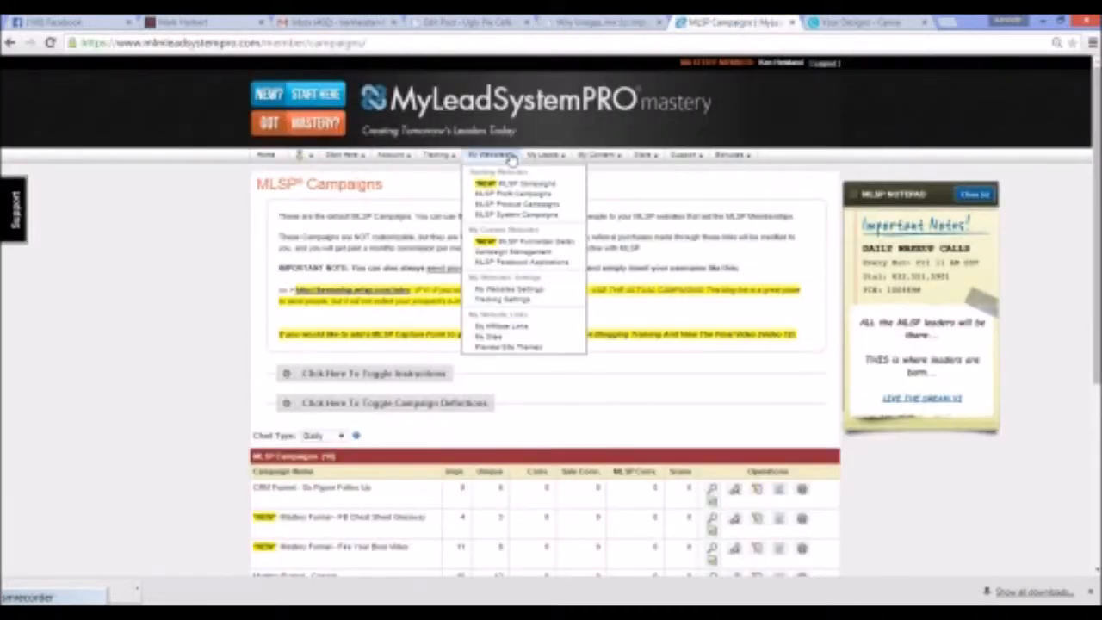
{"action": "left_click", "coordinate": [513, 216]}
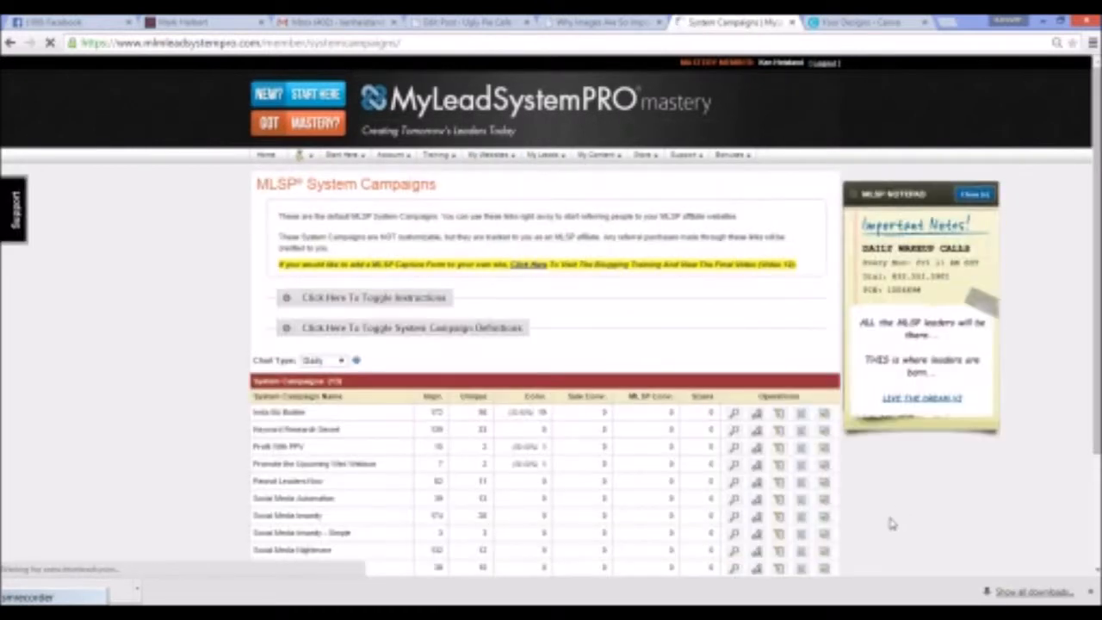
{"action": "scroll", "coordinate": [856, 504], "scroll_direction": "down", "scroll_amount": 2}
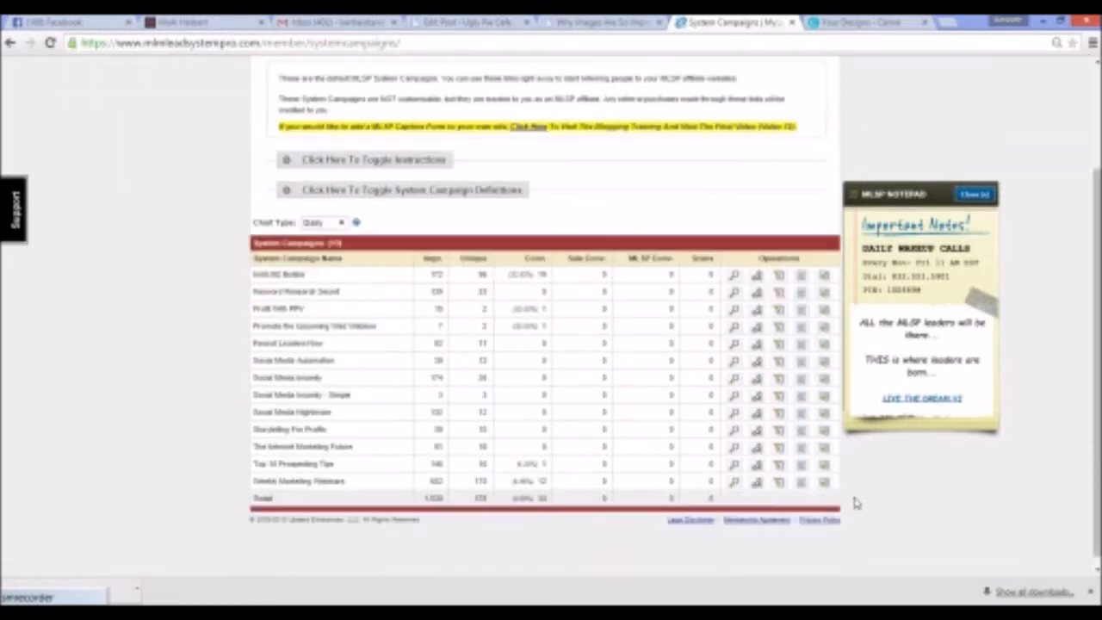
{"action": "left_click", "coordinate": [732, 277]}
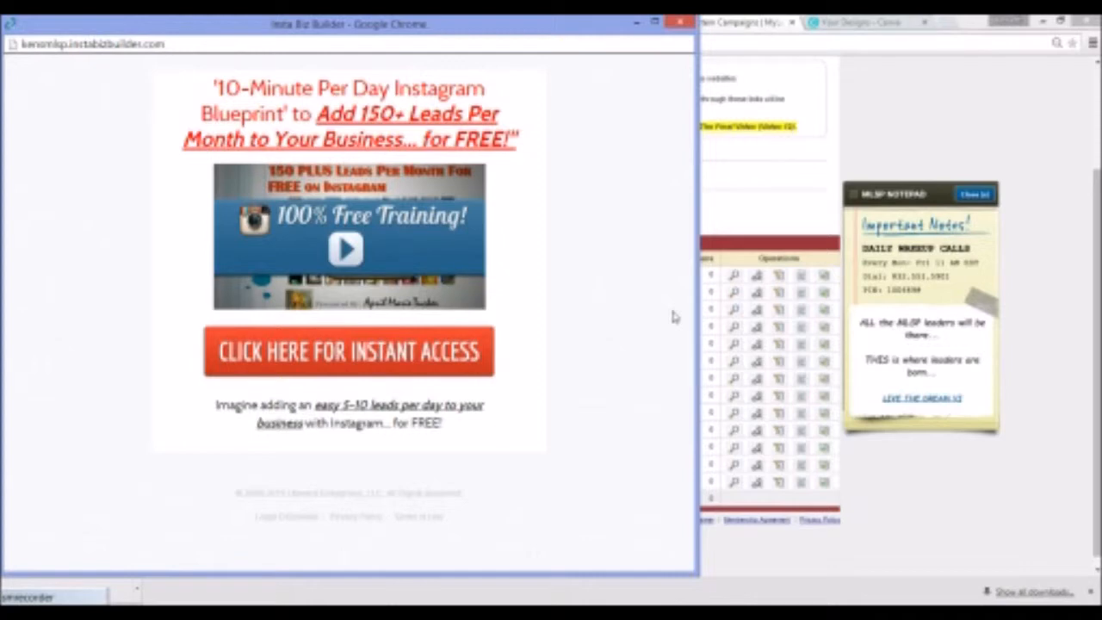
{"action": "left_click", "coordinate": [635, 26]}
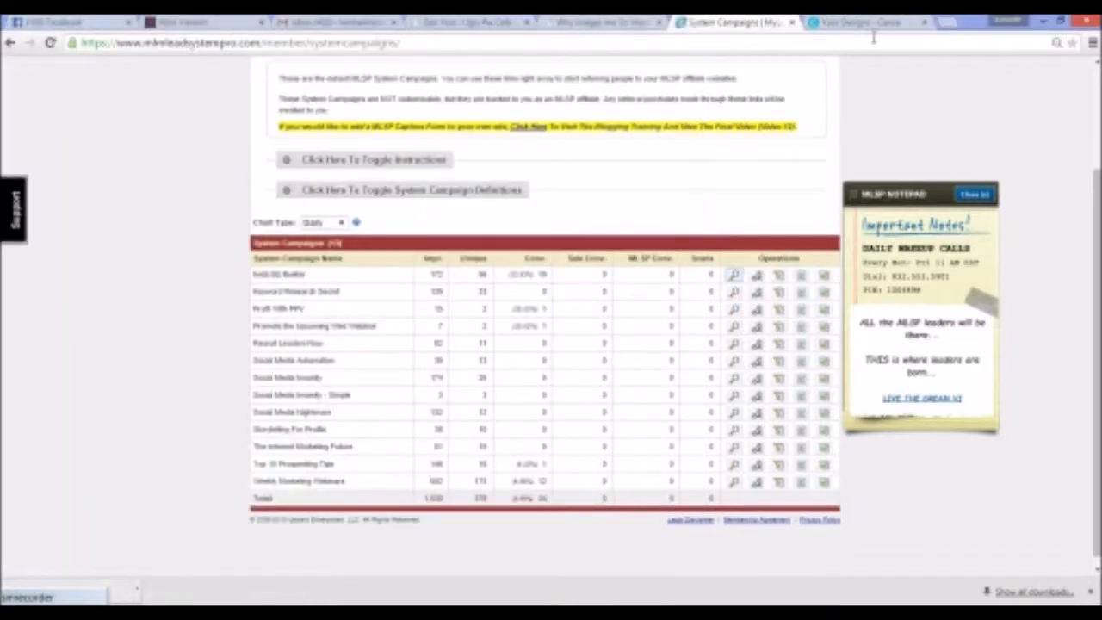
Switch to Canva and create a blank design with custom dimensions of 250 x 400 px
{"action": "left_click", "coordinate": [870, 23]}
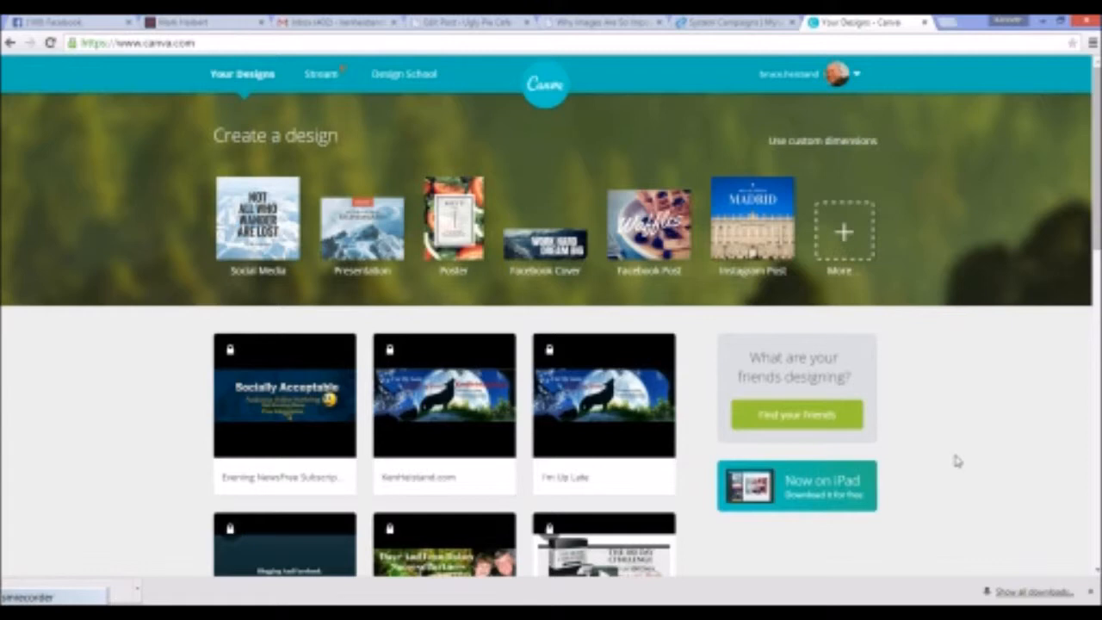
{"action": "left_click", "coordinate": [820, 142]}
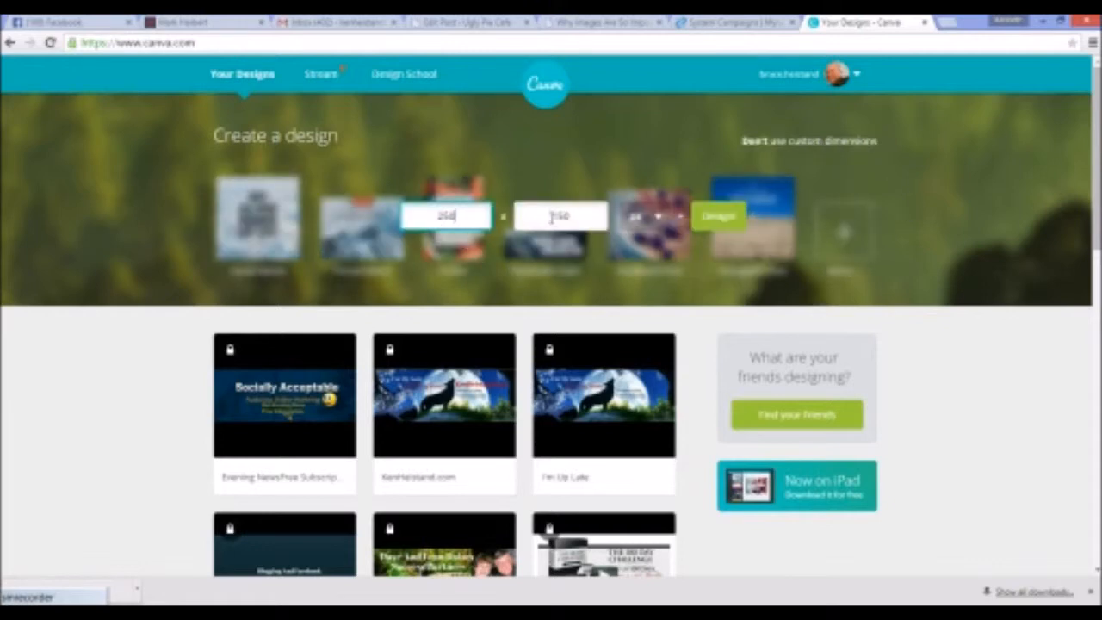
{"action": "left_click_drag", "start_coordinate": [552, 217], "coordinate": [577, 216]}
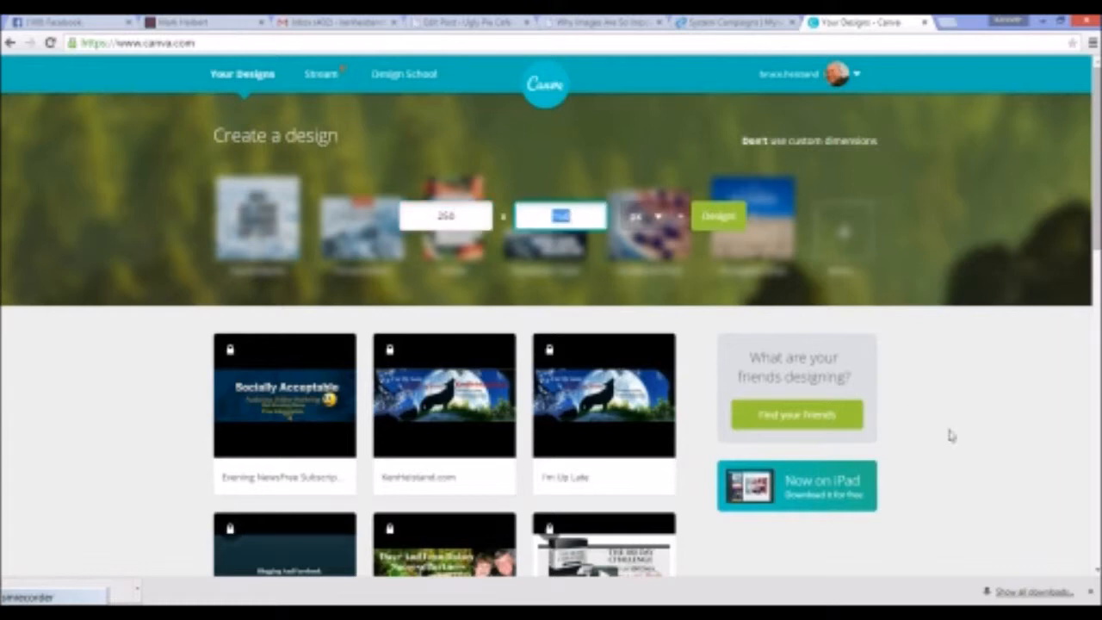
{"action": "type", "text": "400"}
{"action": "left_click", "coordinate": [720, 219]}
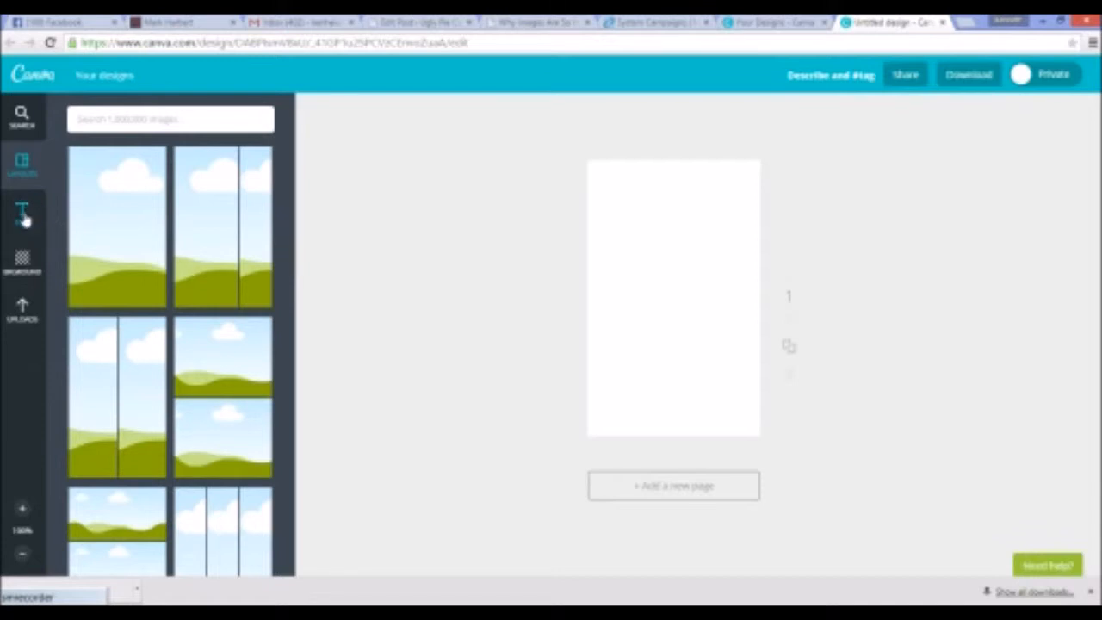
Search the Canva image library for "mobile phone" and examine the results for a suitable picture
{"action": "left_click", "coordinate": [118, 119]}
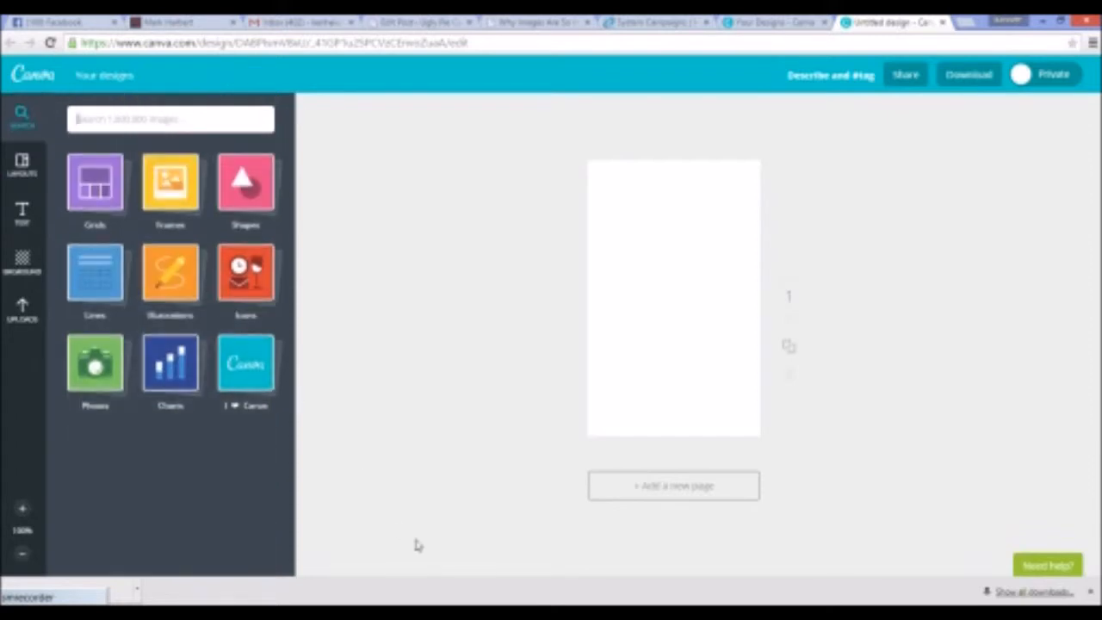
{"action": "type", "text": "mobile phone"}
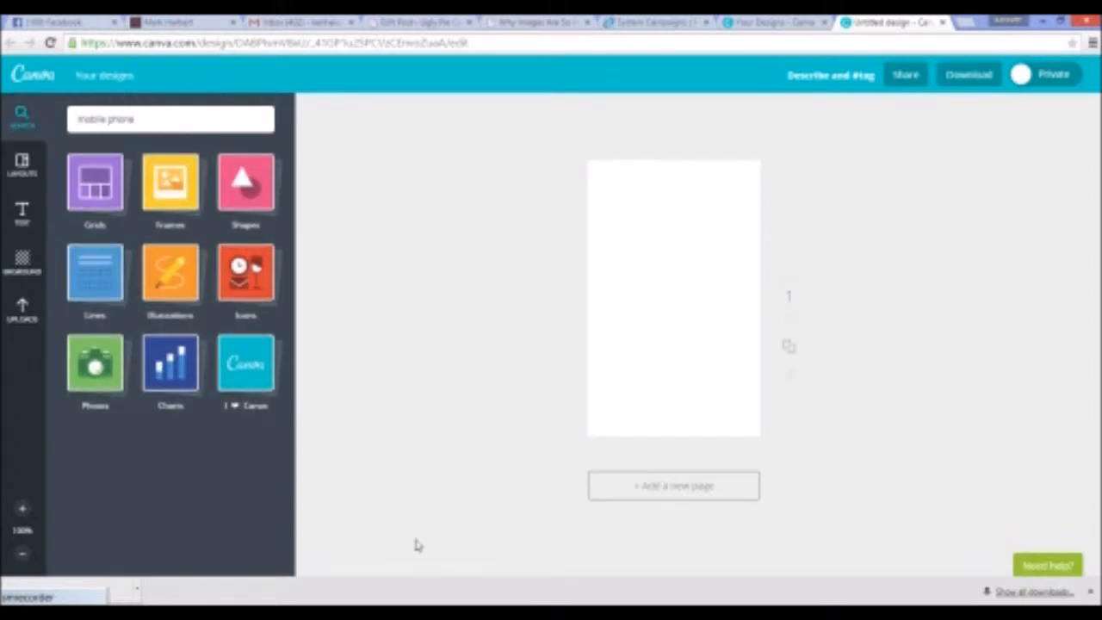
{"action": "key", "text": "Return"}
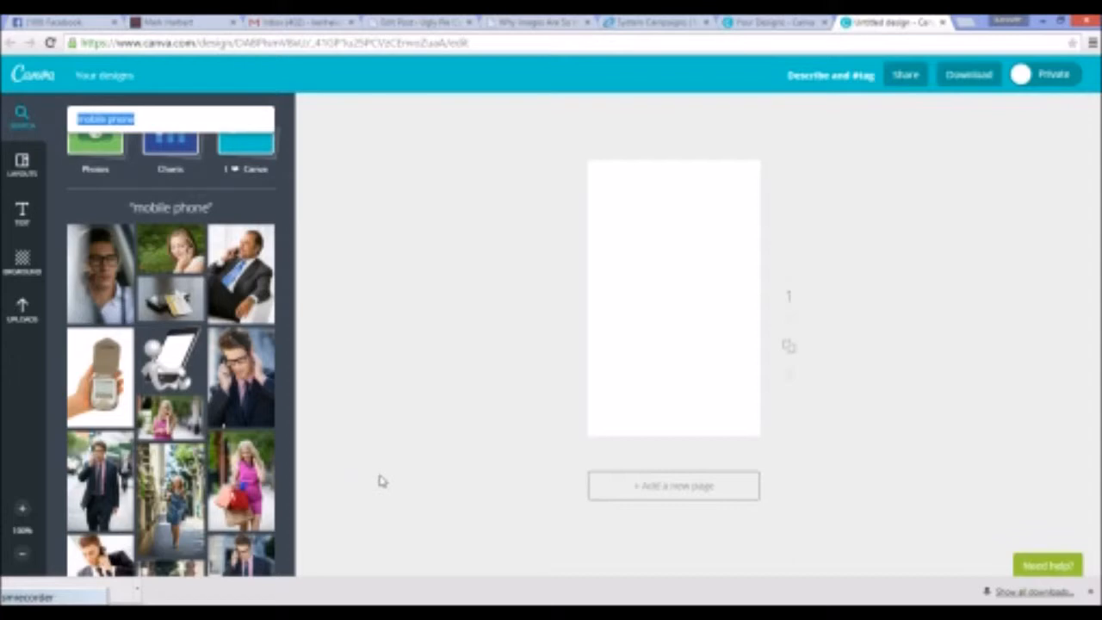
{"action": "scroll", "coordinate": [220, 370], "scroll_direction": "down", "scroll_amount": 3}
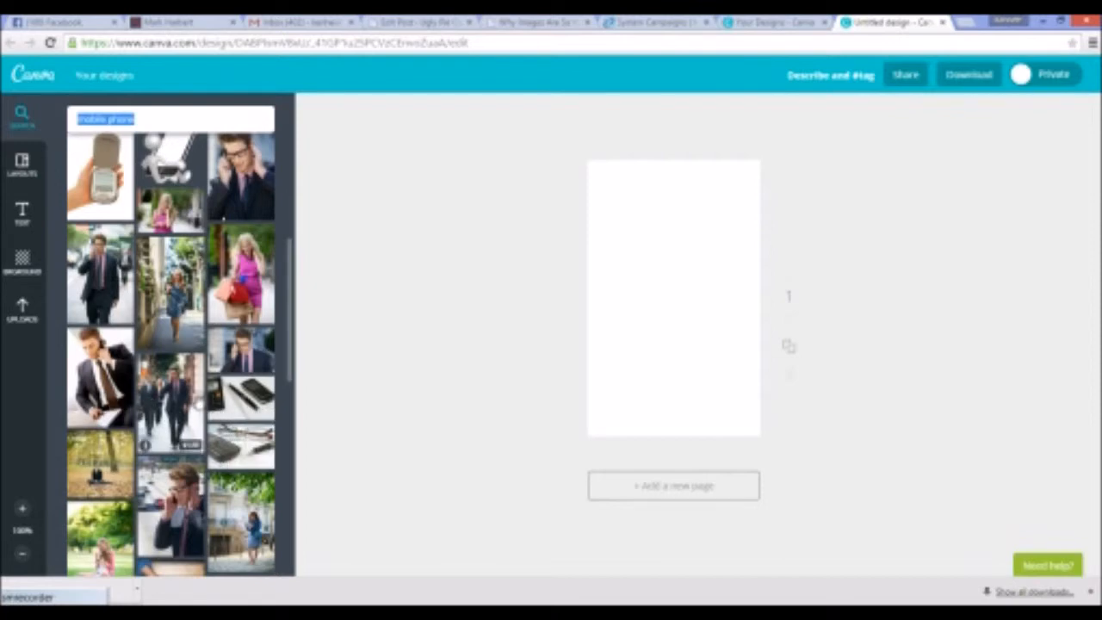
{"action": "scroll", "coordinate": [224, 431], "scroll_direction": "down", "scroll_amount": 2}
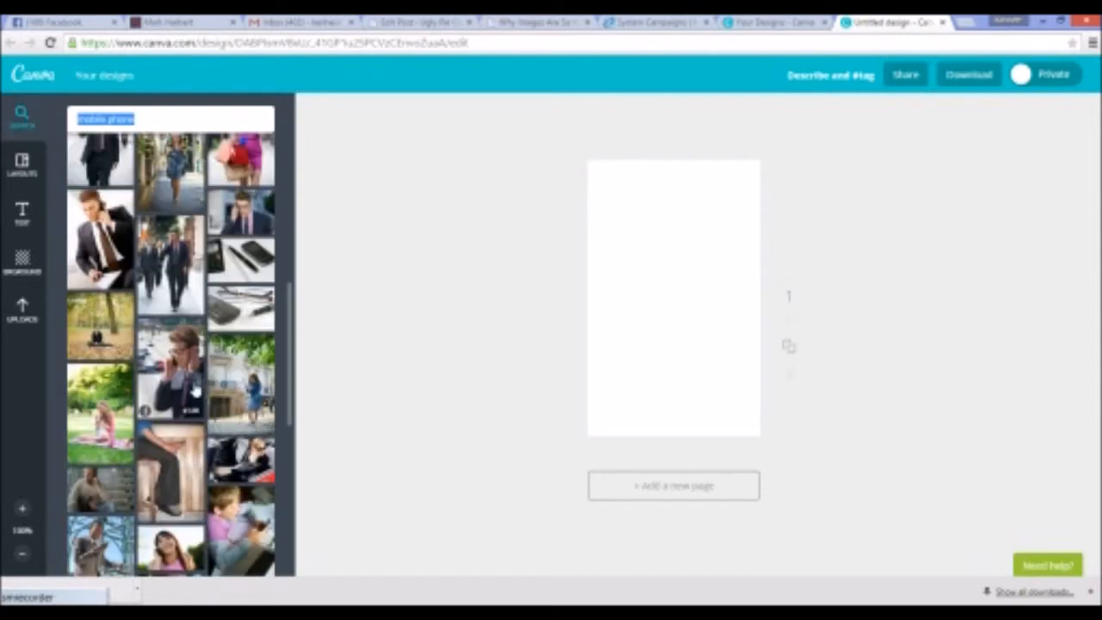
{"action": "scroll", "coordinate": [224, 431], "scroll_direction": "down", "scroll_amount": 2}
{"action": "scroll", "coordinate": [229, 431], "scroll_direction": "down", "scroll_amount": 2}
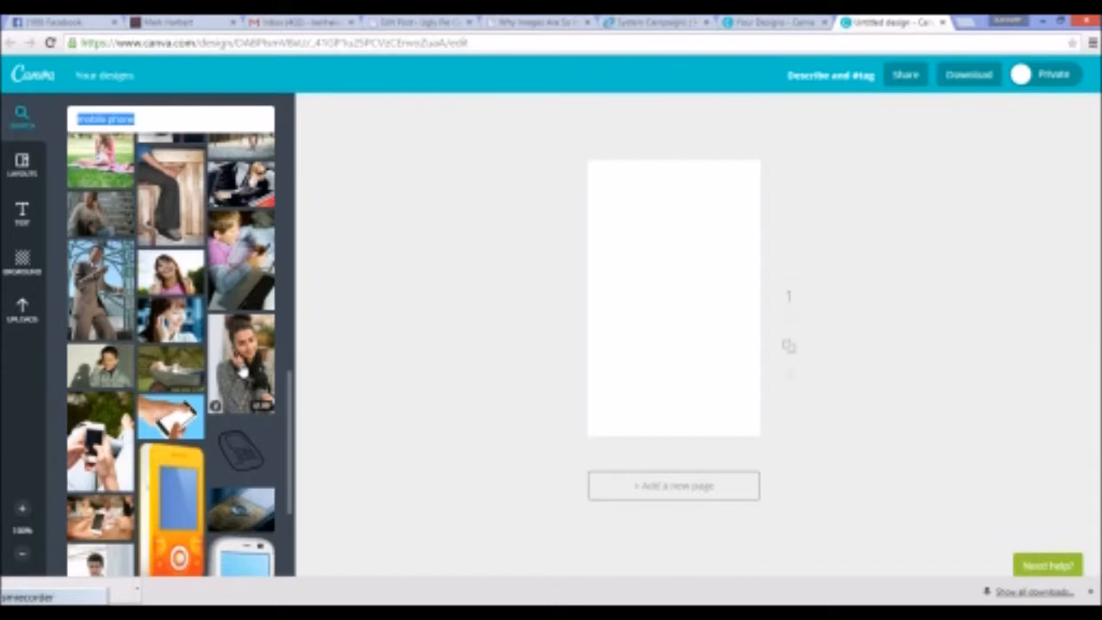
{"action": "scroll", "coordinate": [244, 372], "scroll_direction": "down", "scroll_amount": 6}
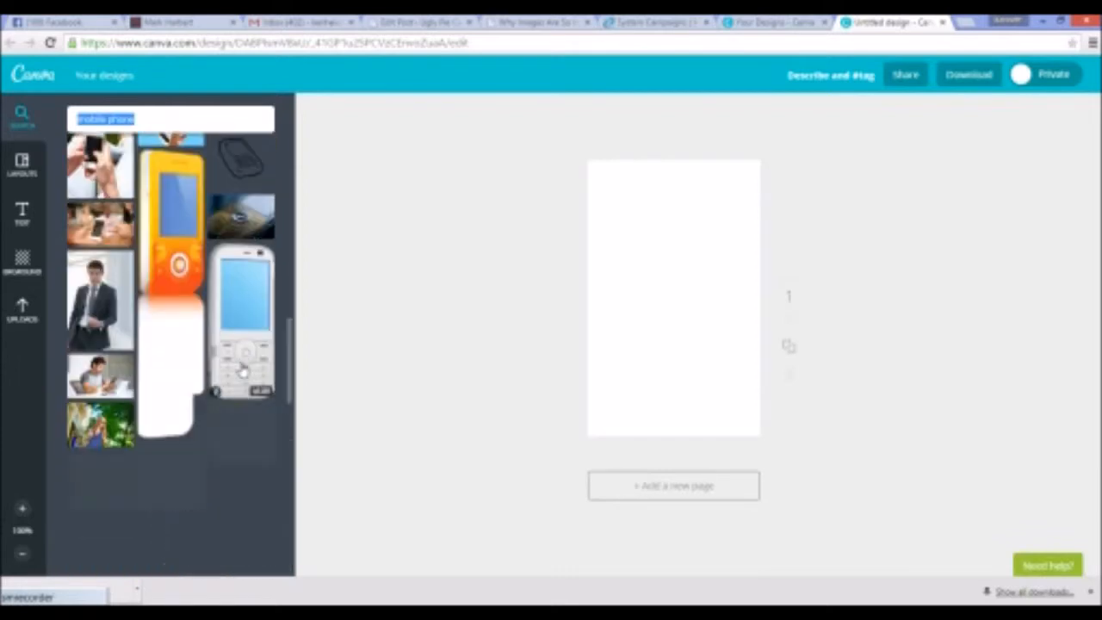
{"action": "scroll", "coordinate": [243, 372], "scroll_direction": "down", "scroll_amount": 5}
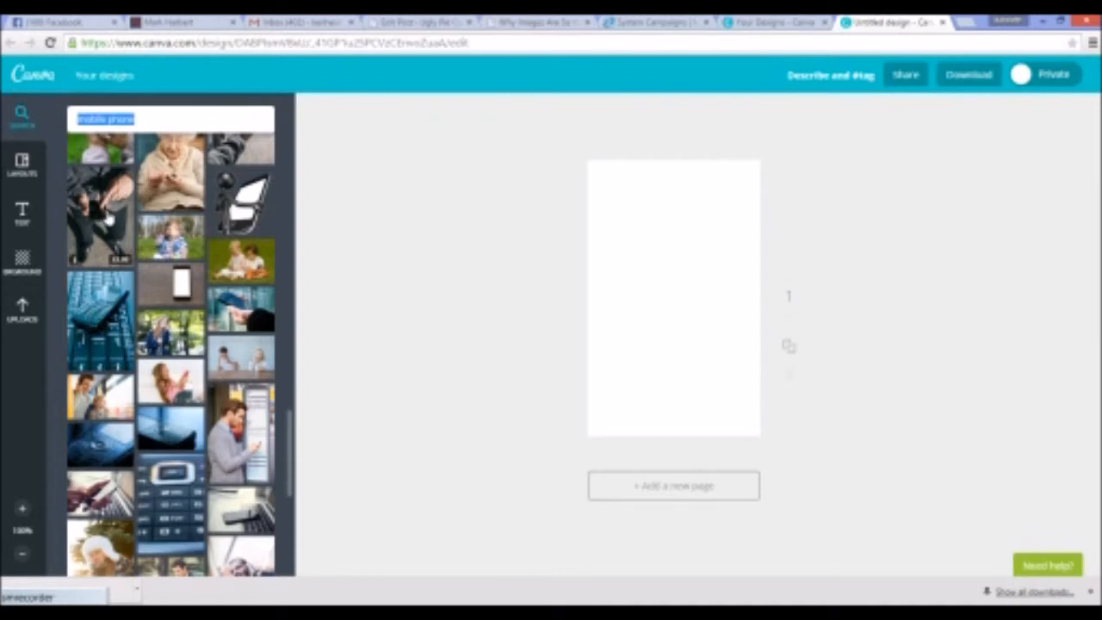
{"action": "scroll", "coordinate": [176, 413], "scroll_direction": "down", "scroll_amount": 3}
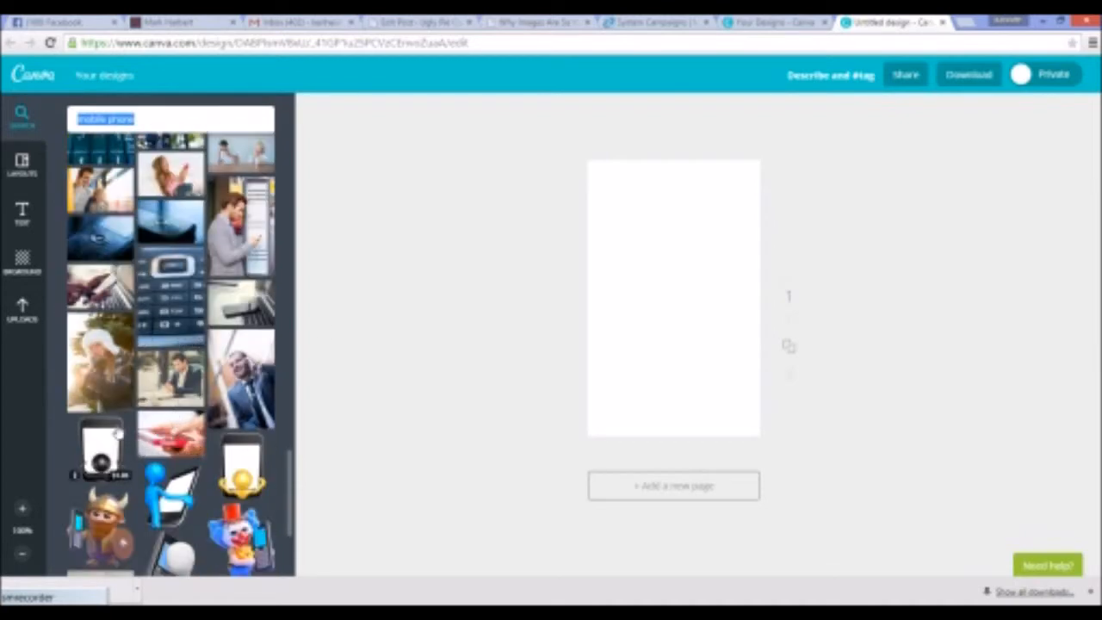
Open Google Images at images.google.com in a new browser tab
{"action": "left_click", "coordinate": [966, 23]}
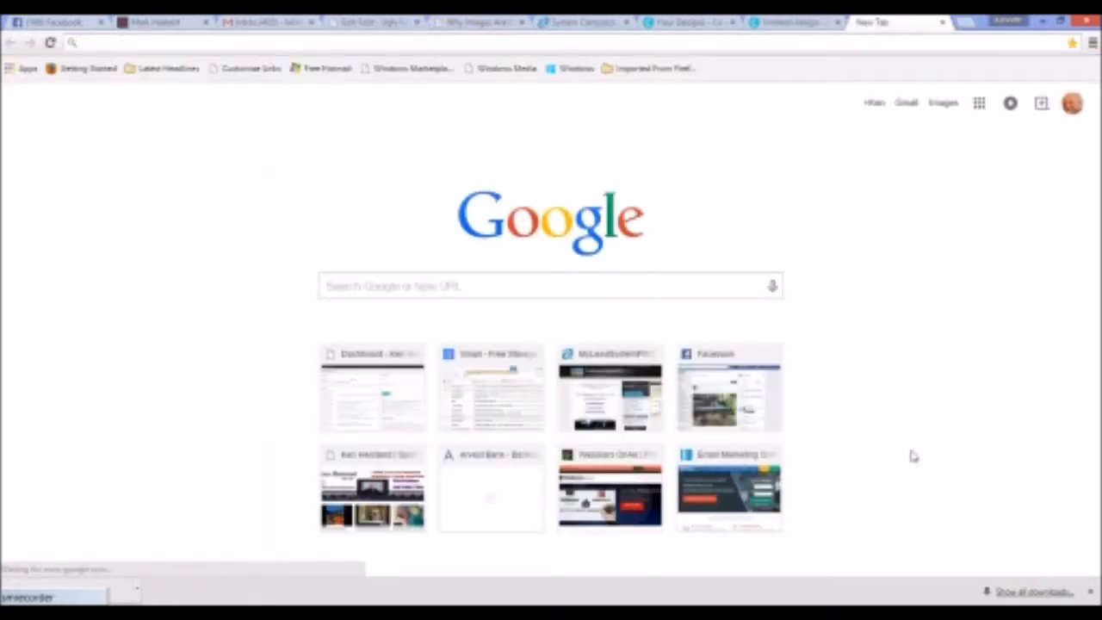
{"action": "type", "text": "images.google.com"}
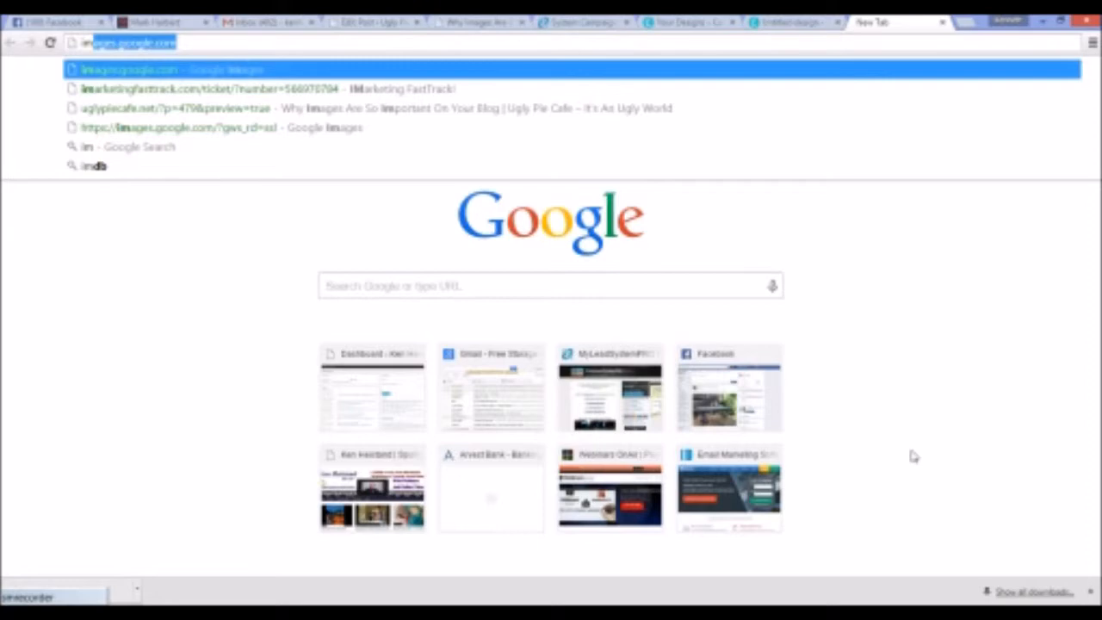
{"action": "key", "text": "Return"}
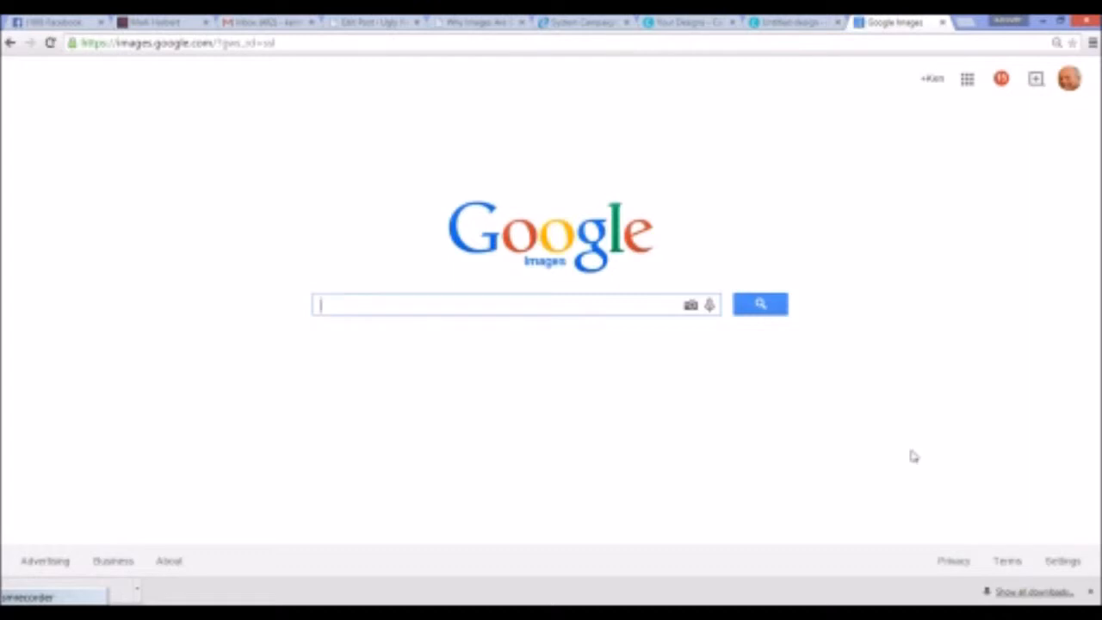
Search Google Images for "social in the phone"
{"action": "key", "text": "BackSpace"}
{"action": "key", "text": "BackSpace"}
{"action": "type", "text": "si"}
{"action": "key", "text": "BackSpace"}
{"action": "type", "text": "oc"}
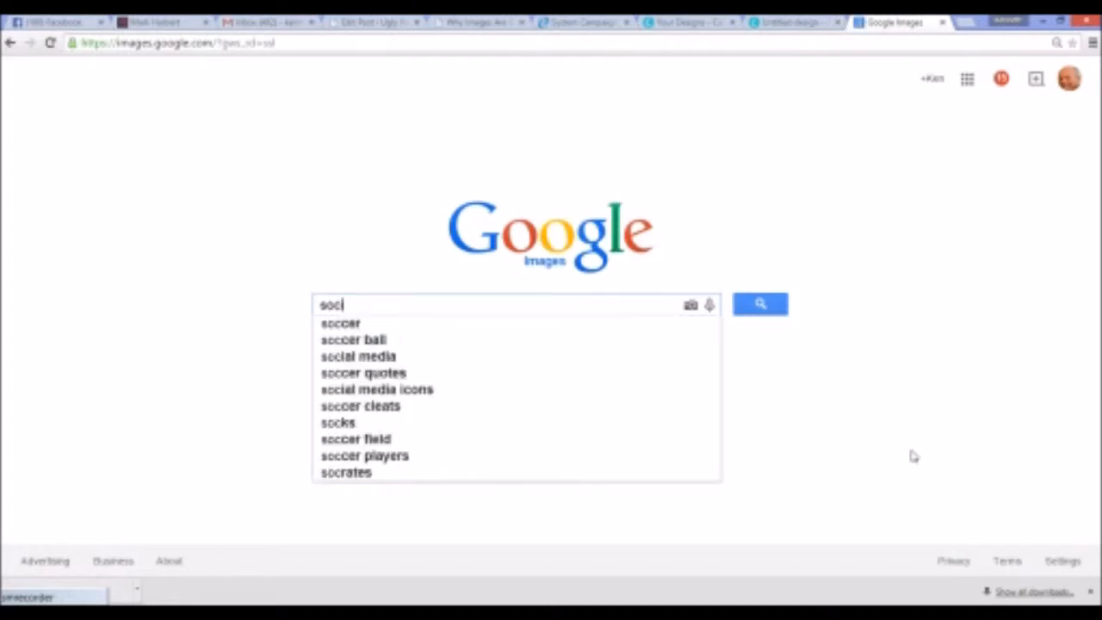
{"action": "type", "text": "ial"}
{"action": "key", "text": "BackSpace"}
{"action": "type", "text": "al"}
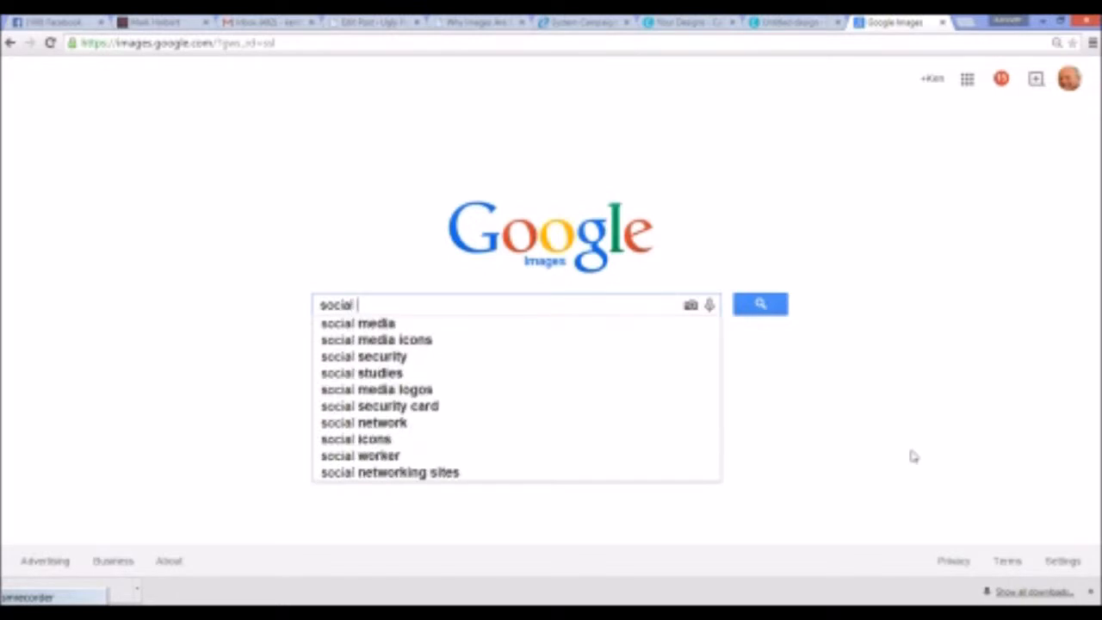
{"action": "type", "text": " in the p"}
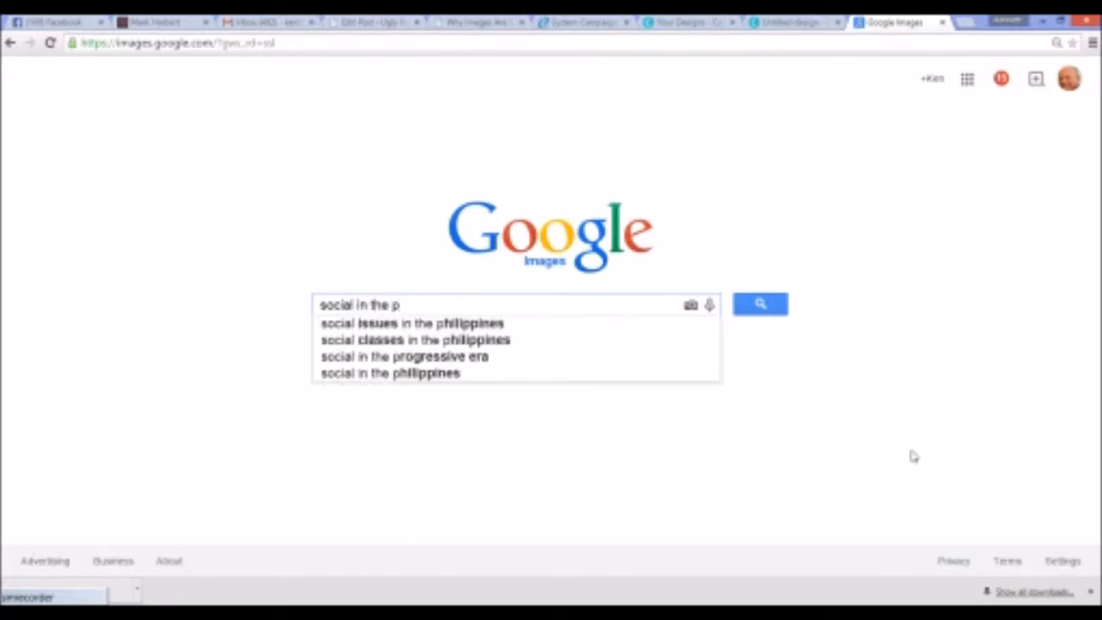
{"action": "type", "text": "hone"}
{"action": "key", "text": "Return"}
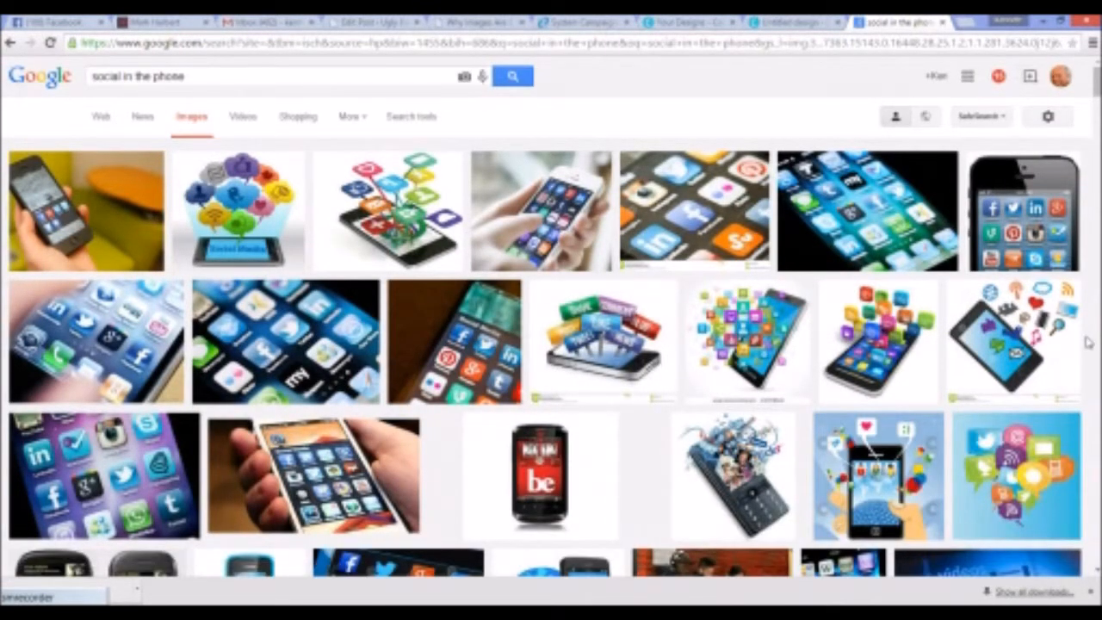
Limit the image search through Advanced Search to usage rights "free to use, share or modify, even commercially"
{"action": "scroll", "coordinate": [1088, 342], "scroll_direction": "down", "scroll_amount": 3}
{"action": "scroll", "coordinate": [1087, 342], "scroll_direction": "up", "scroll_amount": 3}
{"action": "left_click", "coordinate": [1049, 116]}
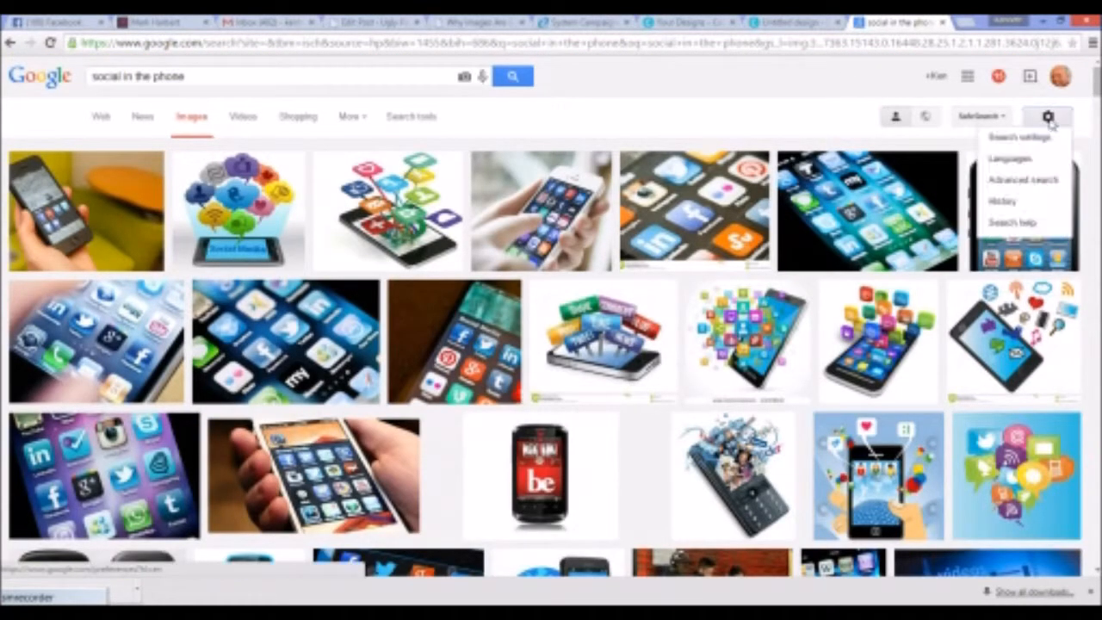
{"action": "left_click", "coordinate": [1009, 179]}
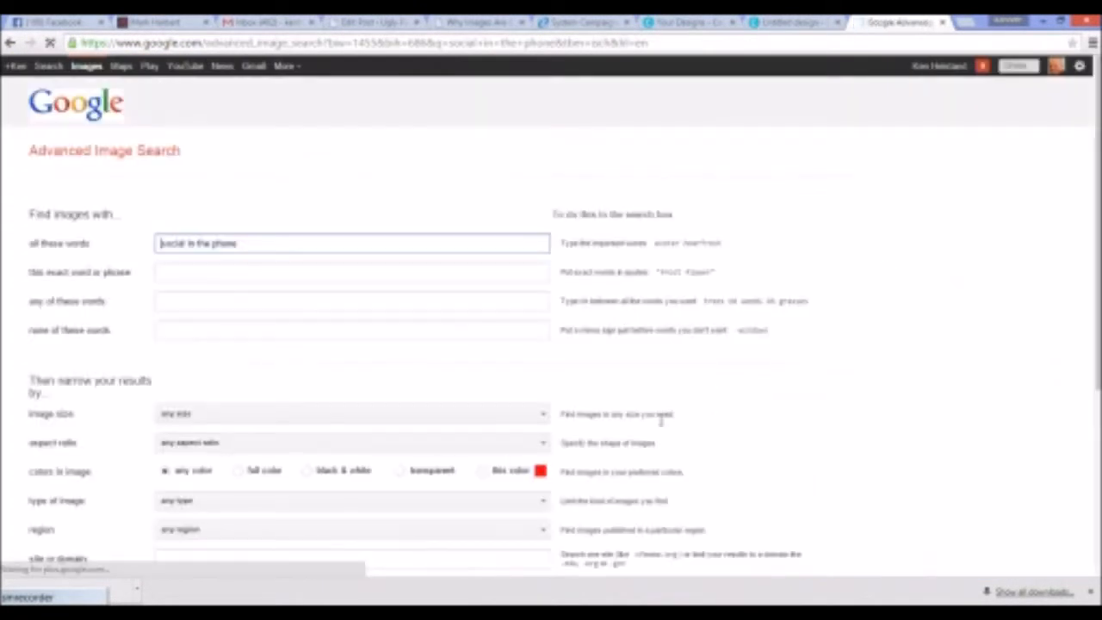
{"action": "scroll", "coordinate": [822, 419], "scroll_direction": "down", "scroll_amount": 3}
{"action": "left_click", "coordinate": [542, 440]}
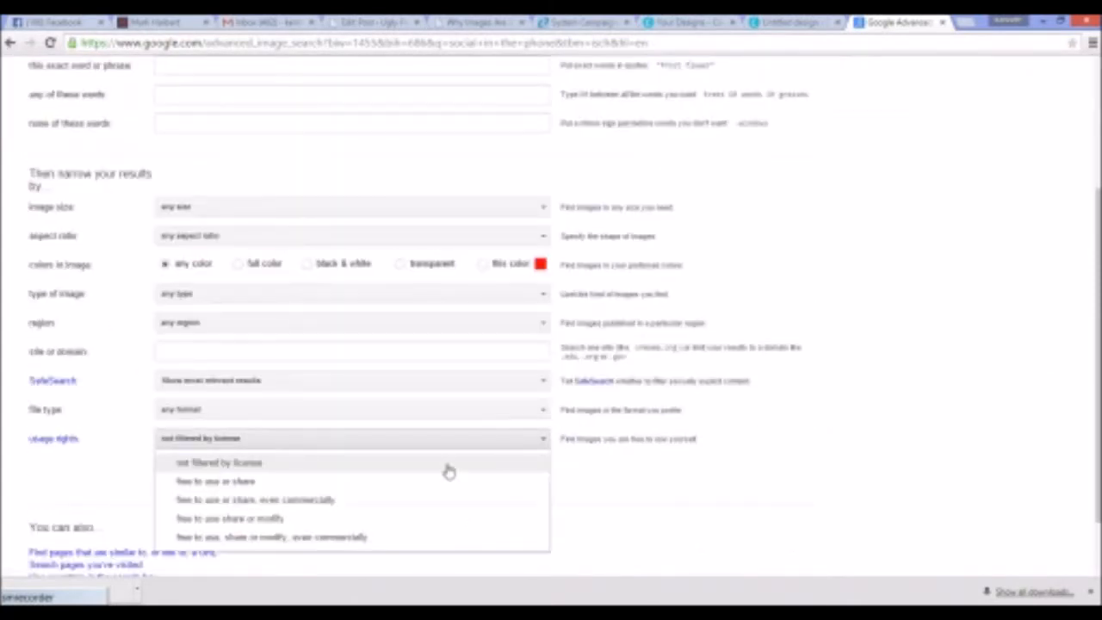
{"action": "left_click", "coordinate": [332, 538]}
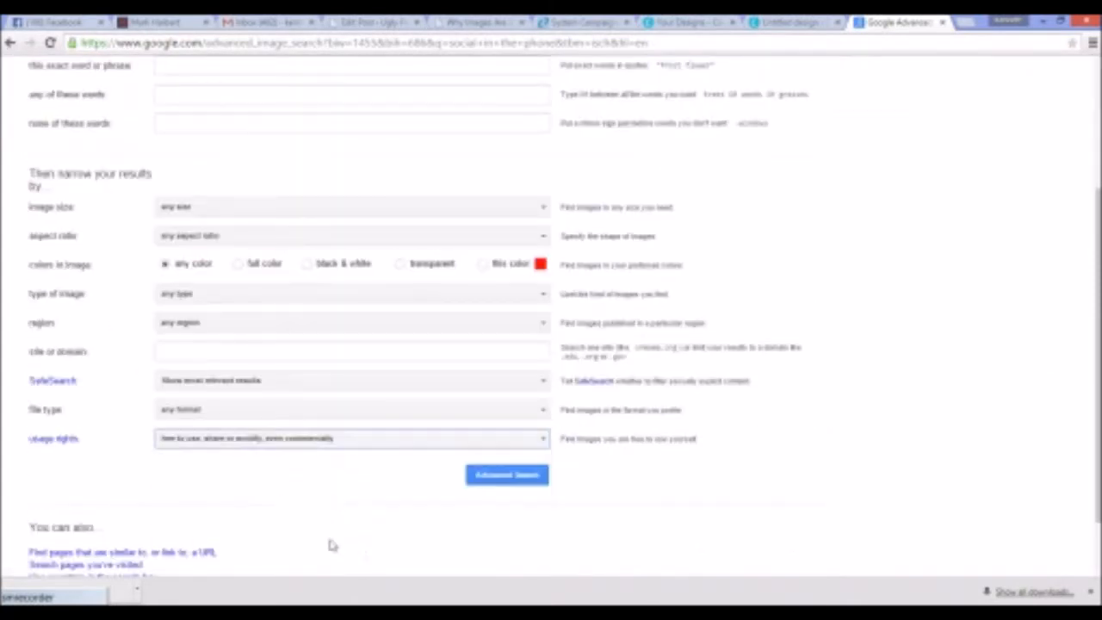
{"action": "left_click", "coordinate": [509, 479]}
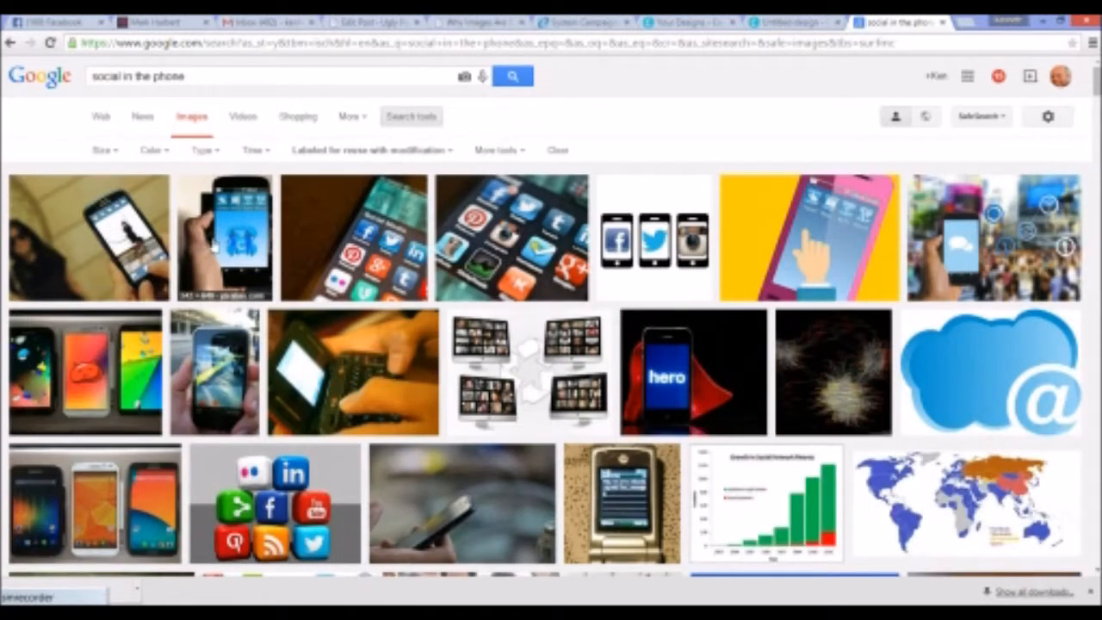
Open the Pixabay photo of a hand holding a blue-screened smartphone and save it as a JPG in the campaign's images folder
{"action": "left_click", "coordinate": [234, 257]}
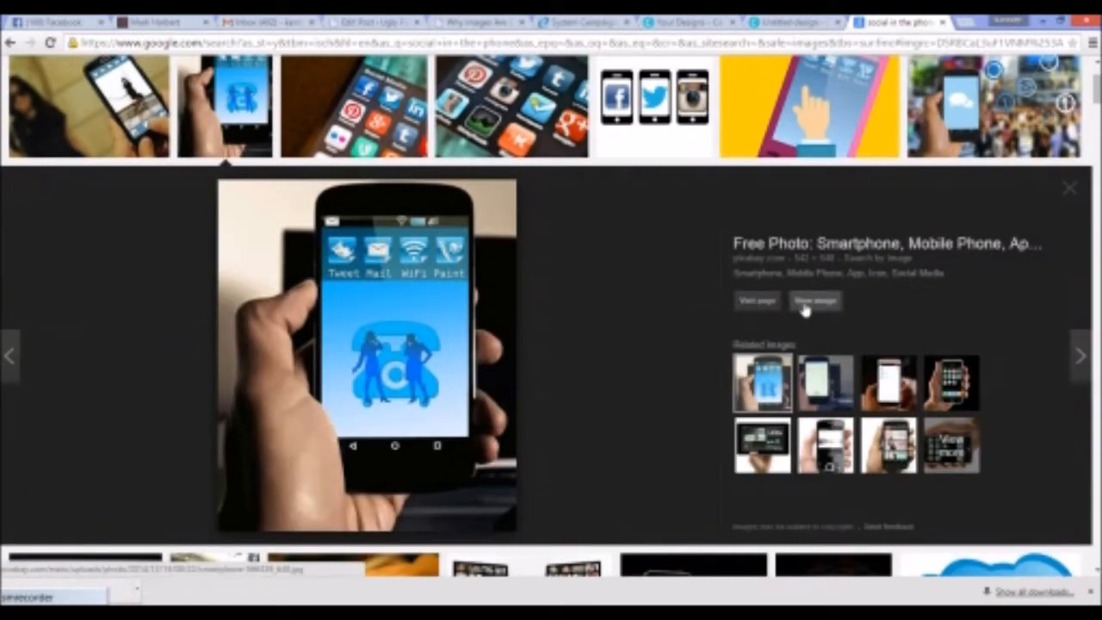
{"action": "left_click", "coordinate": [810, 303]}
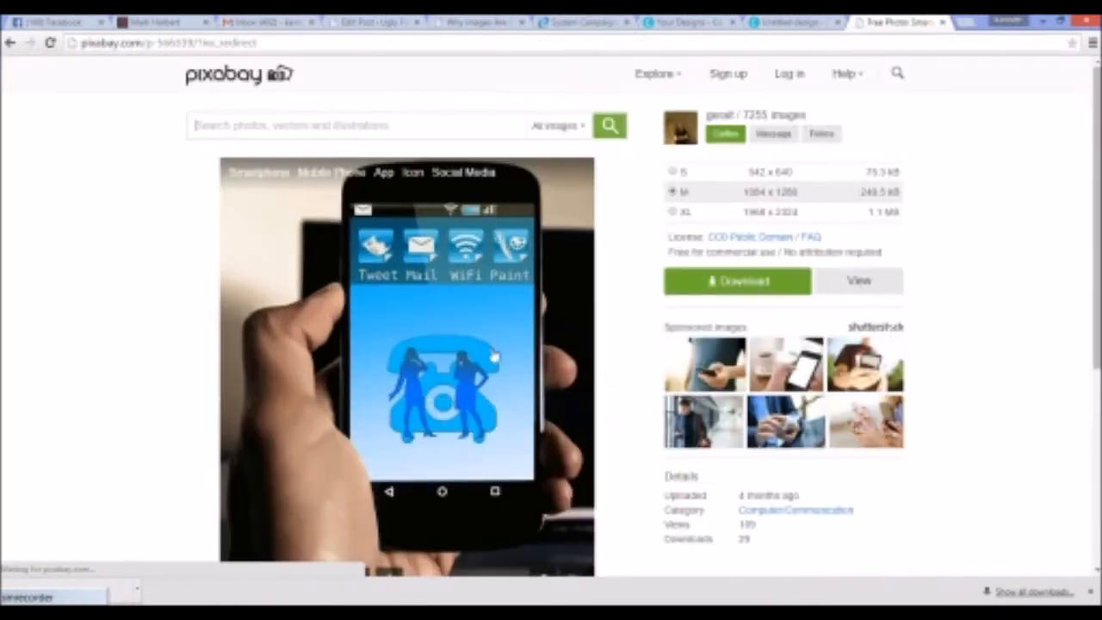
{"action": "right_click", "coordinate": [484, 344]}
{"action": "left_click", "coordinate": [526, 354]}
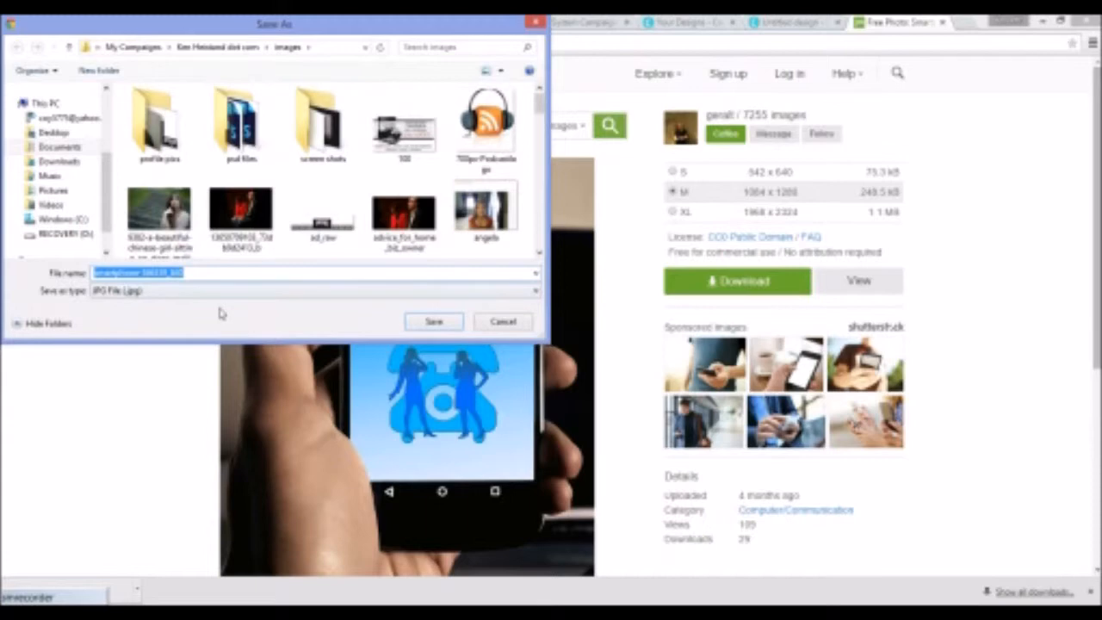
{"action": "left_click", "coordinate": [433, 323]}
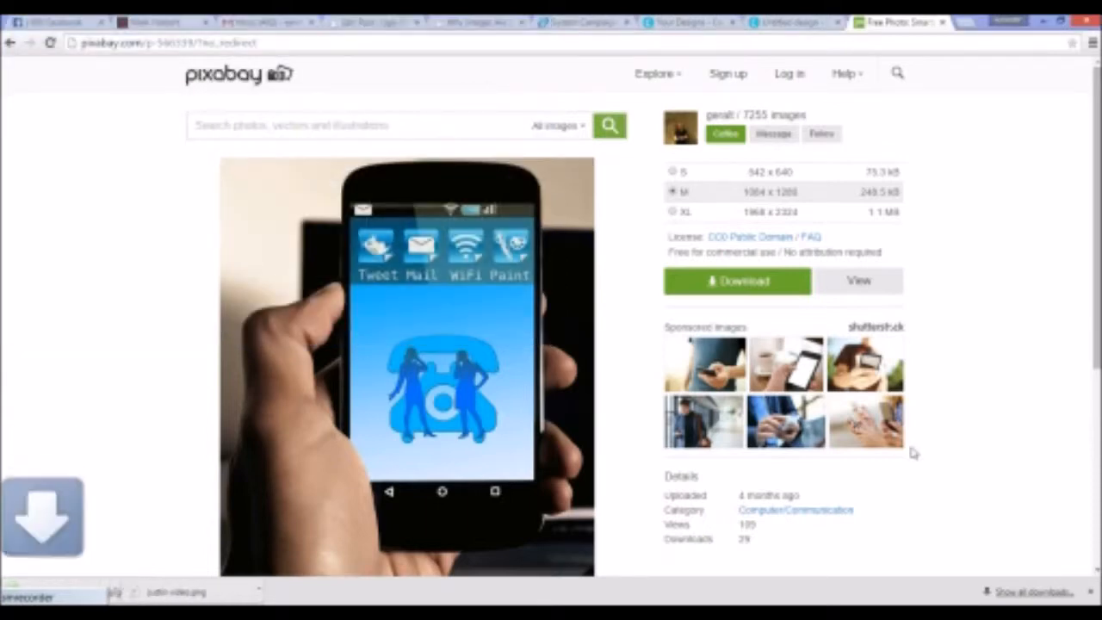
Return to the Canva design and, in File Explorer, open the website's images folder under Documents > My Campaigns
{"action": "left_click", "coordinate": [790, 25]}
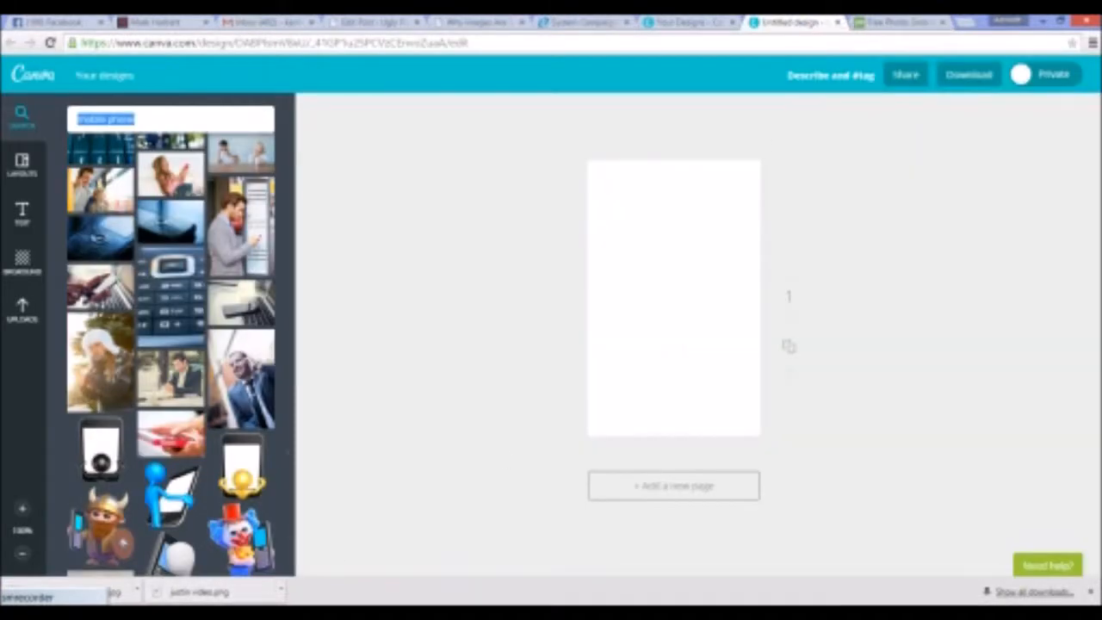
{"action": "left_click", "coordinate": [267, 613]}
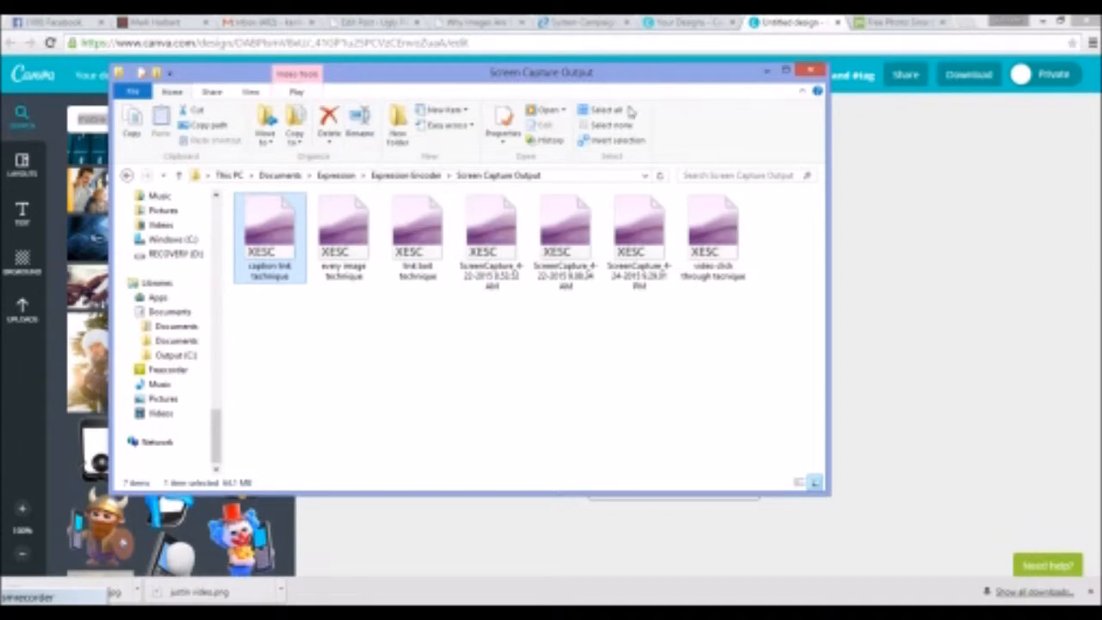
{"action": "left_click", "coordinate": [288, 175]}
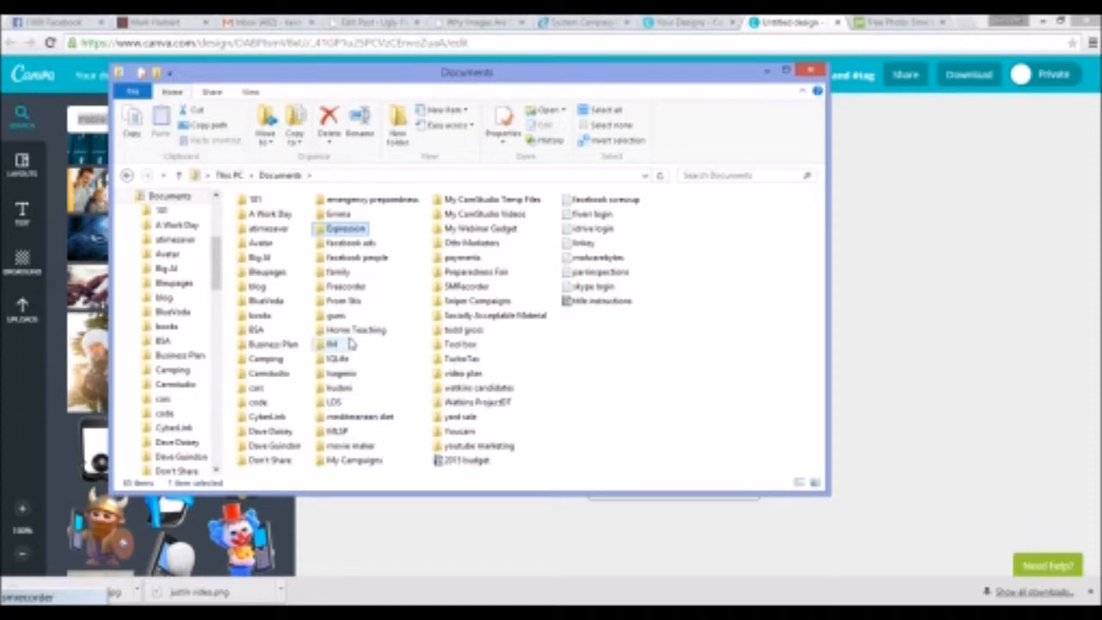
{"action": "left_click", "coordinate": [368, 461]}
{"action": "double_click", "coordinate": [368, 461]}
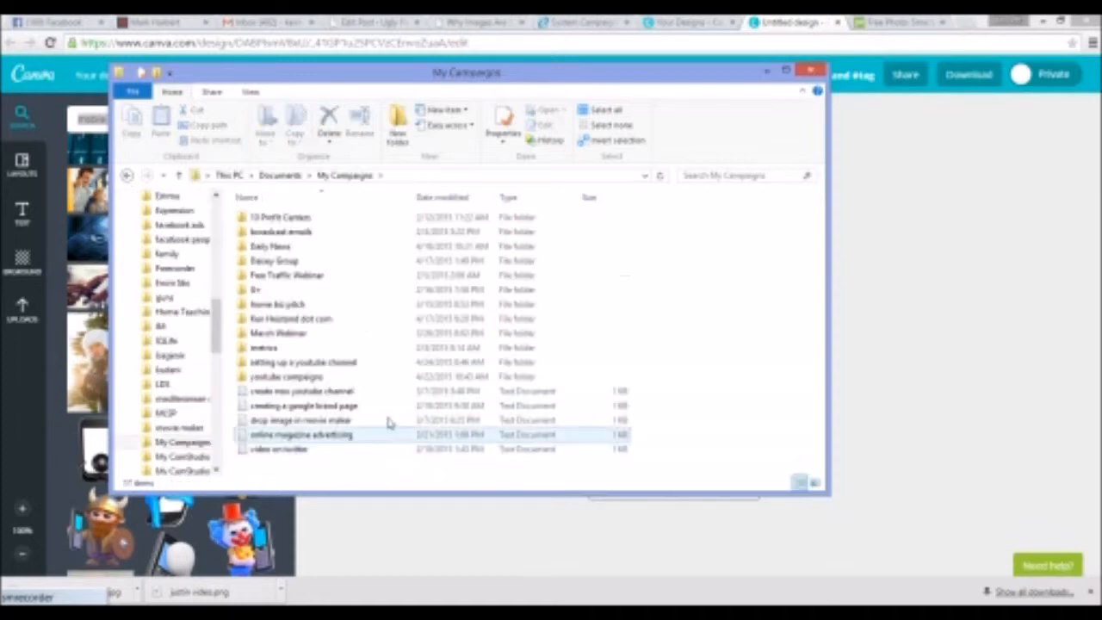
{"action": "left_click", "coordinate": [291, 320]}
{"action": "double_click", "coordinate": [290, 319]}
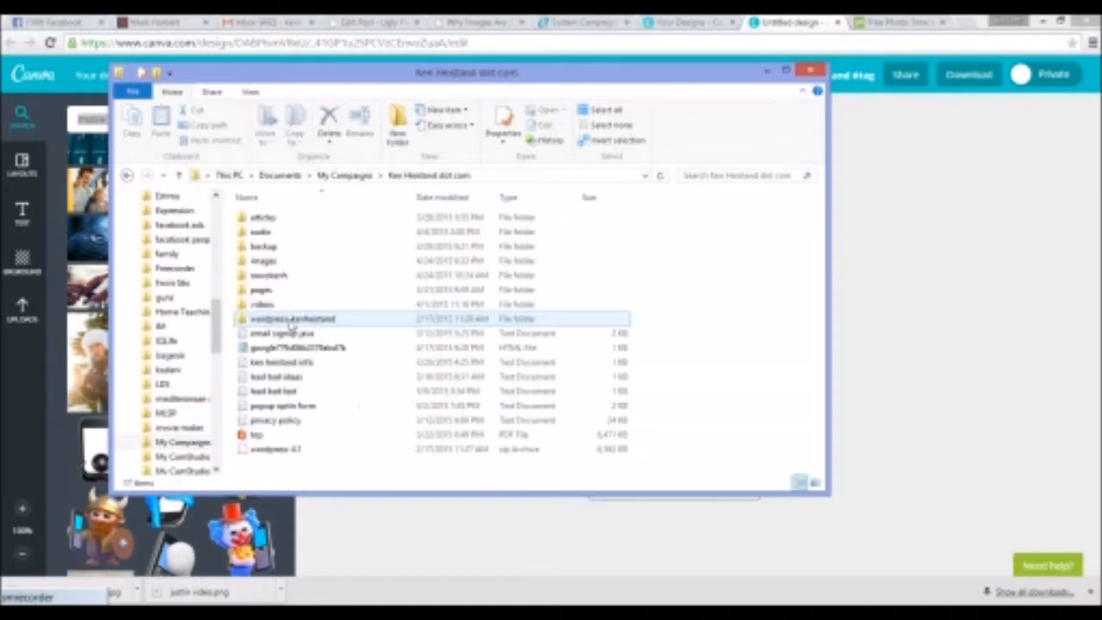
{"action": "double_click", "coordinate": [270, 263]}
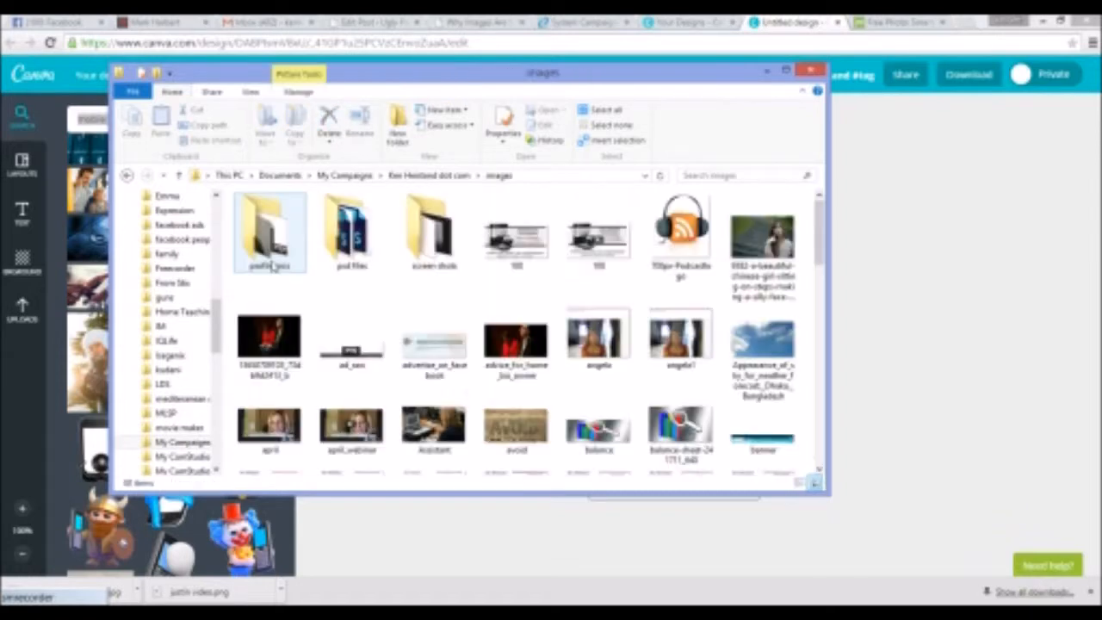
Find the saved smartphone picture in the images folder and upload it to Canva
{"action": "left_click", "coordinate": [820, 470]}
{"action": "left_click", "coordinate": [820, 470]}
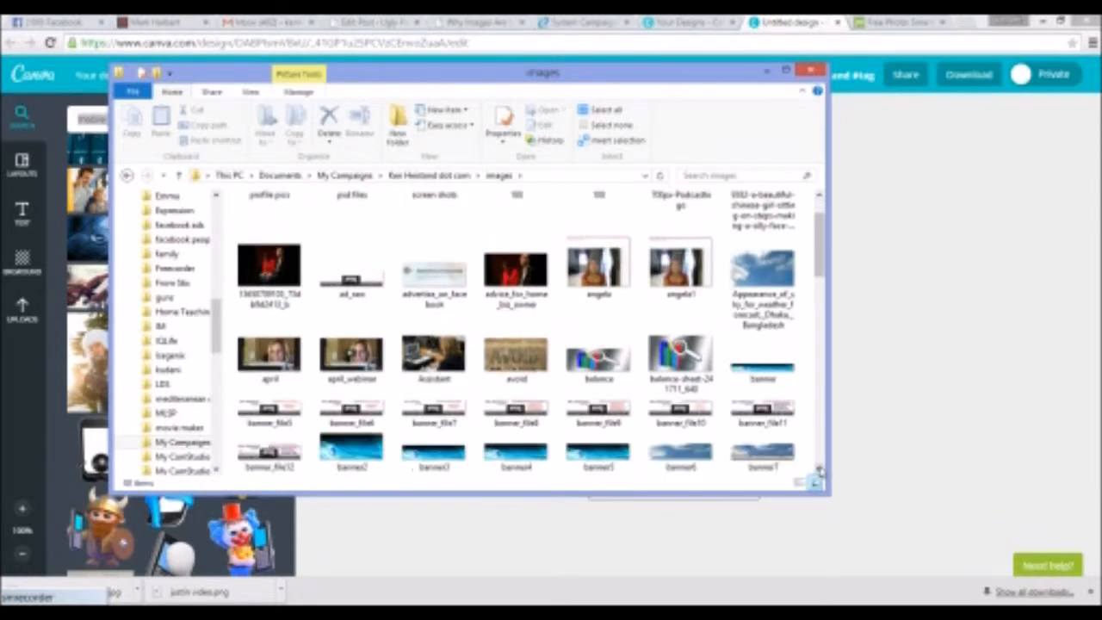
{"action": "left_click", "coordinate": [819, 470]}
{"action": "left_click", "coordinate": [820, 470]}
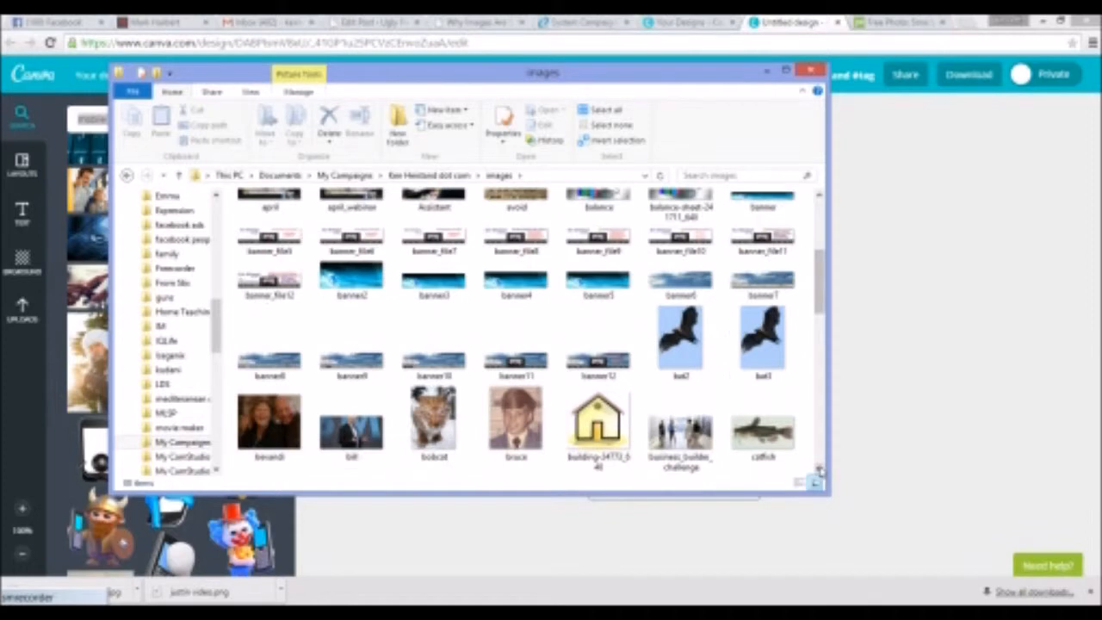
{"action": "left_click", "coordinate": [820, 470]}
{"action": "left_click", "coordinate": [820, 470]}
{"action": "left_click", "coordinate": [820, 470]}
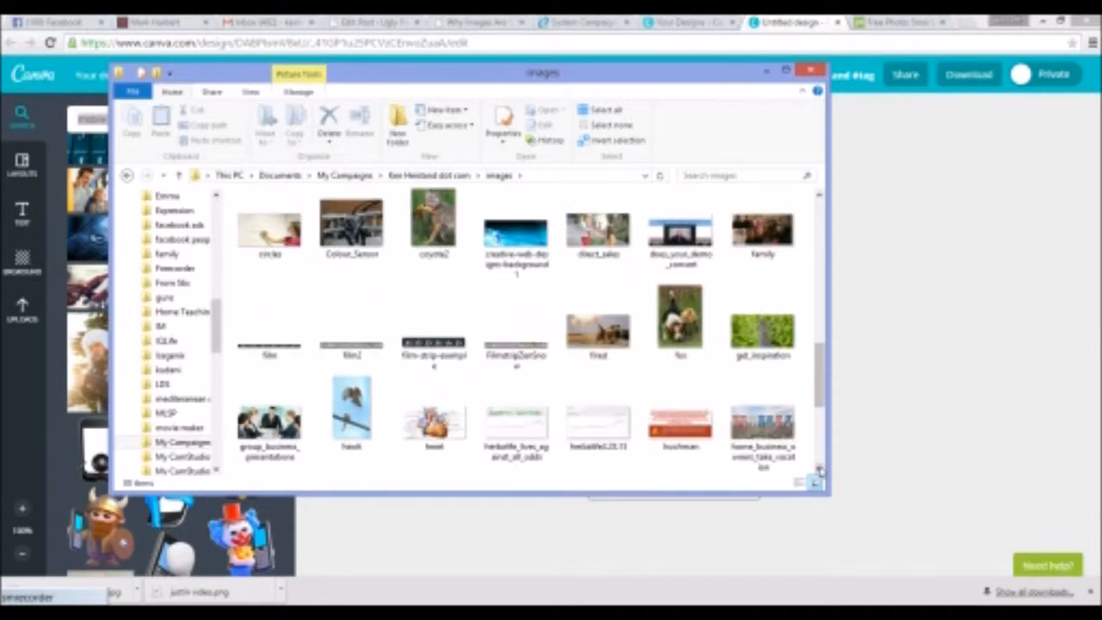
{"action": "left_click", "coordinate": [820, 470]}
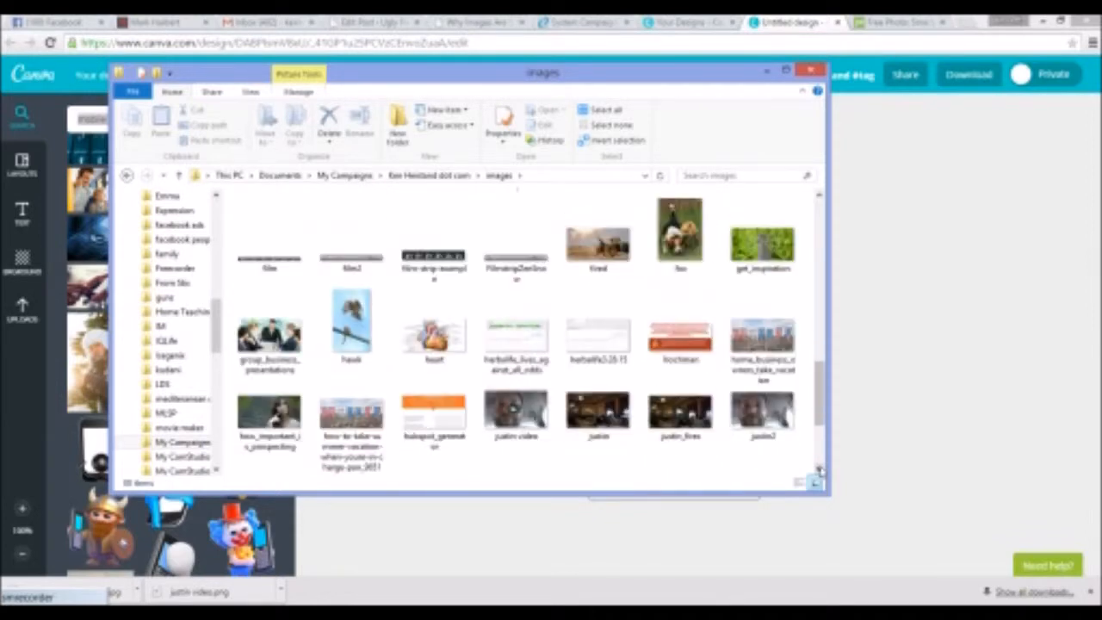
{"action": "left_click", "coordinate": [820, 470]}
{"action": "left_click", "coordinate": [820, 470]}
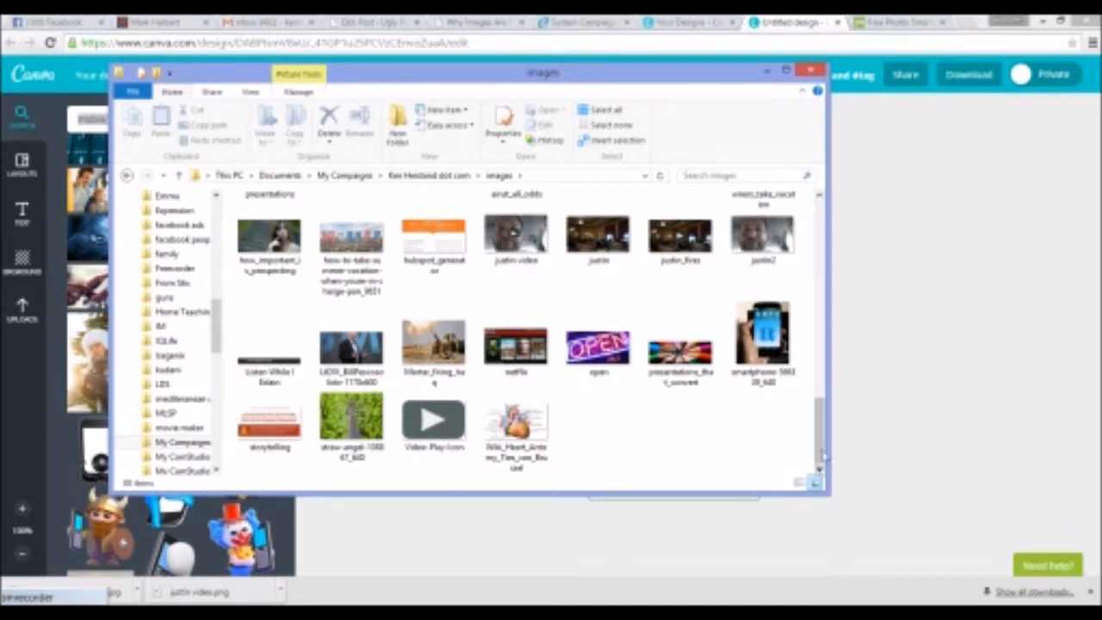
{"action": "left_click_drag", "start_coordinate": [766, 334], "coordinate": [894, 315]}
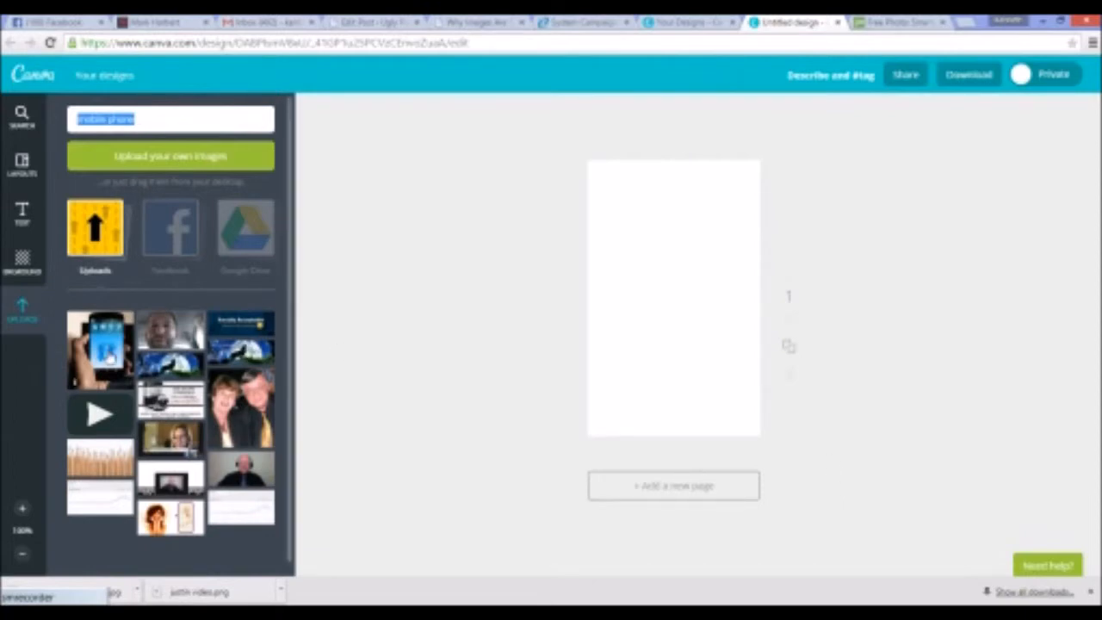
Place the uploaded smartphone photo on the banner and enlarge it to cover the whole canvas
{"action": "left_click", "coordinate": [108, 356]}
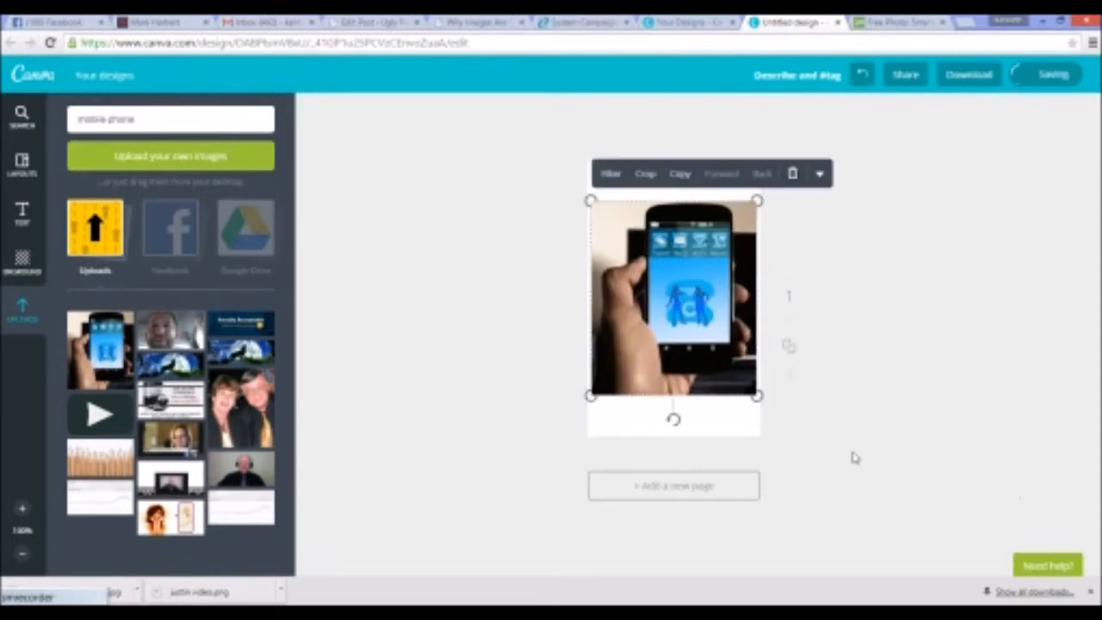
{"action": "left_click_drag", "start_coordinate": [758, 397], "coordinate": [706, 345]}
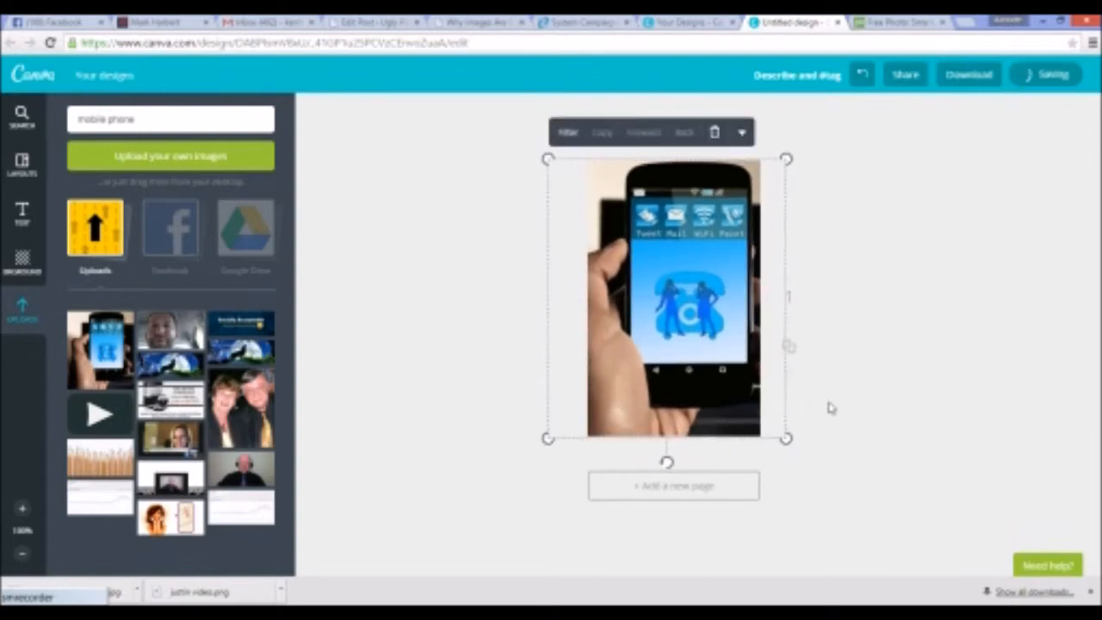
{"action": "left_click", "coordinate": [870, 428]}
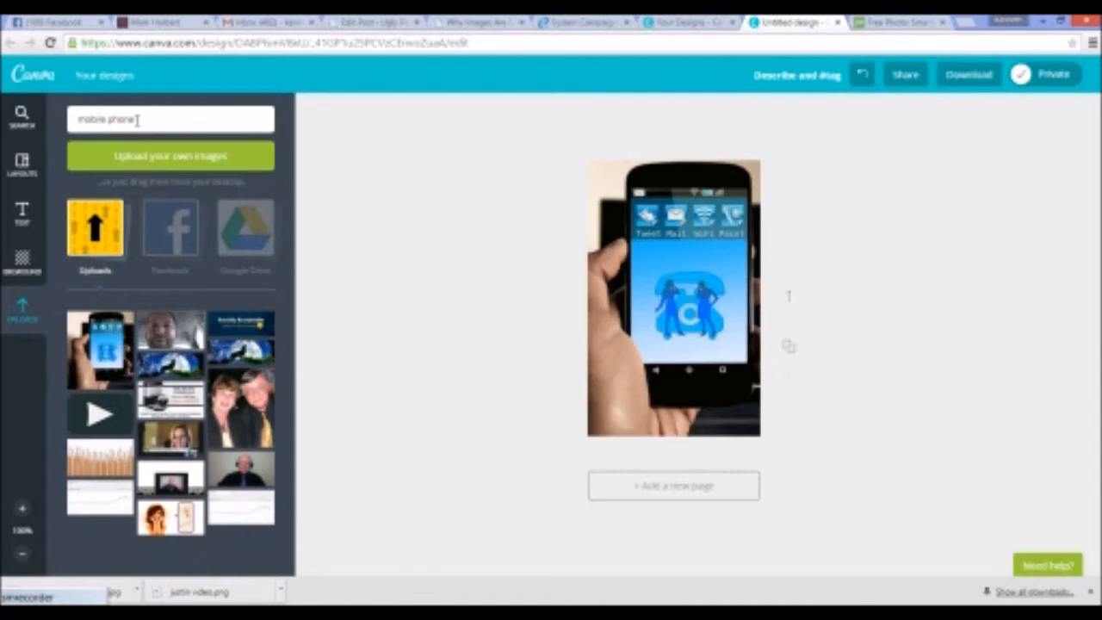
Search the Canva library for "rectangle" and add the free translucent grey rectangle to the banner
{"action": "triple_click", "coordinate": [80, 123]}
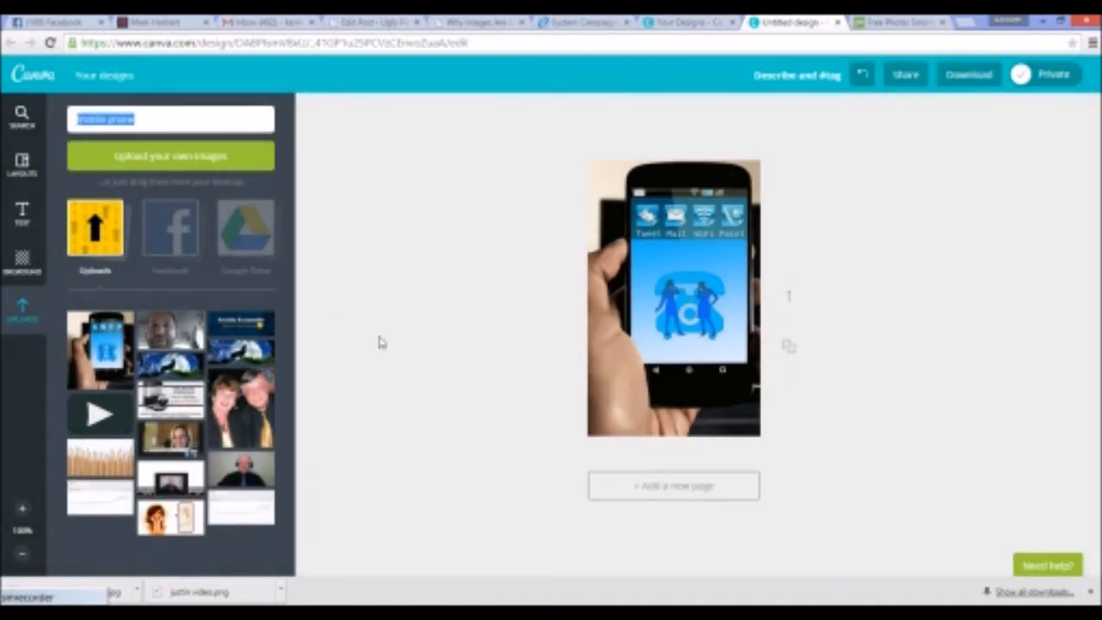
{"action": "type", "text": "f"}
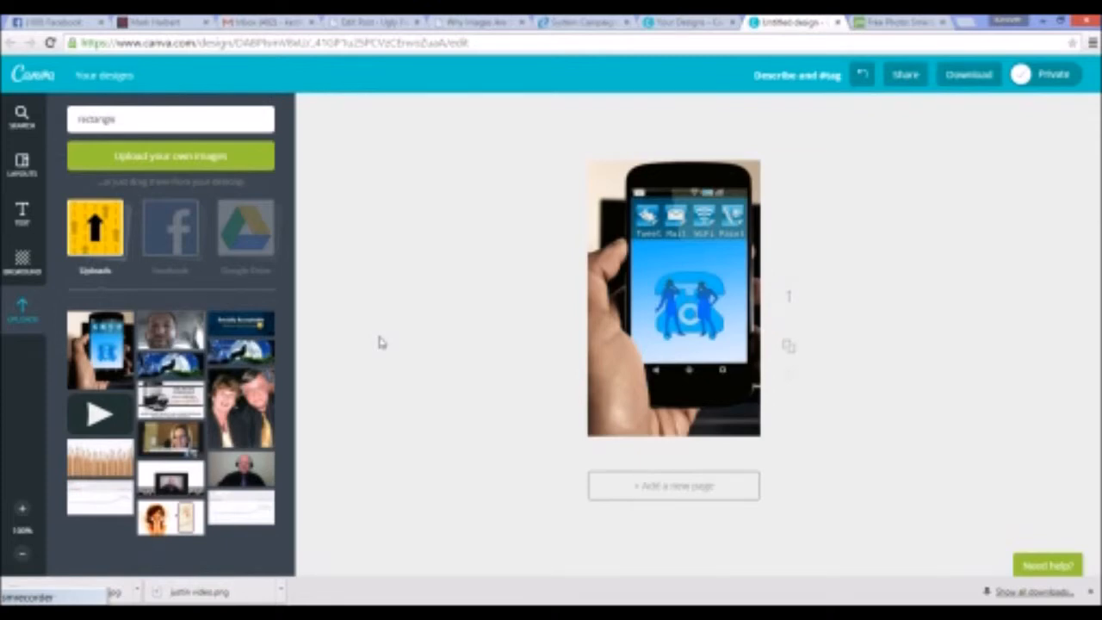
{"action": "key", "text": "Return"}
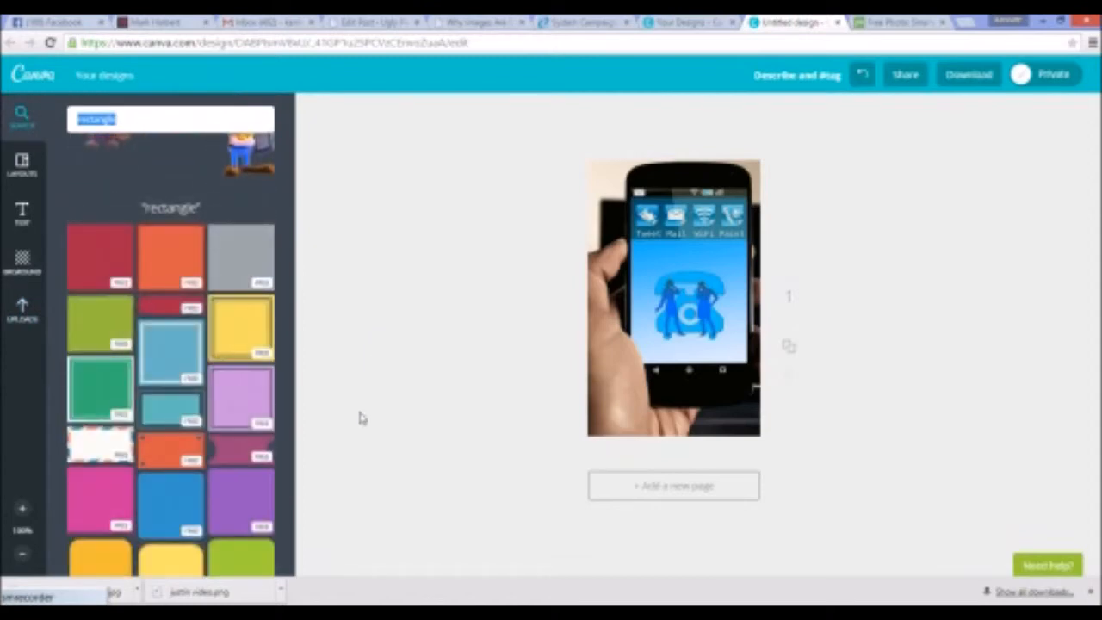
{"action": "left_click", "coordinate": [257, 270]}
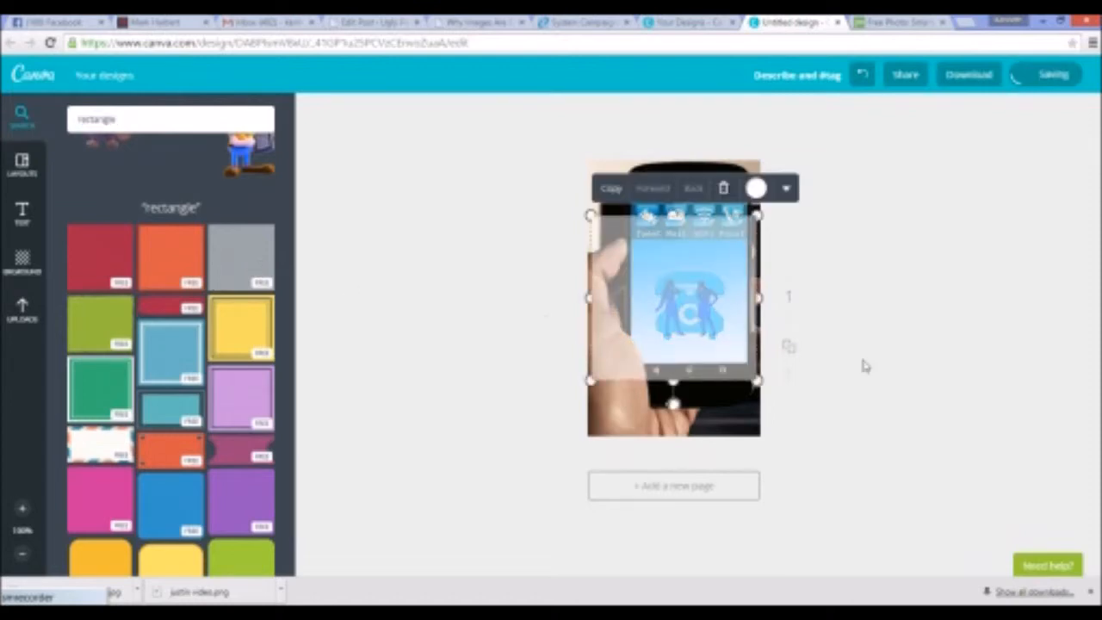
Reshape the translucent rectangle into a thin band spanning the banner's full width, across the phone's app icons
{"action": "left_click_drag", "start_coordinate": [674, 383], "coordinate": [674, 257]}
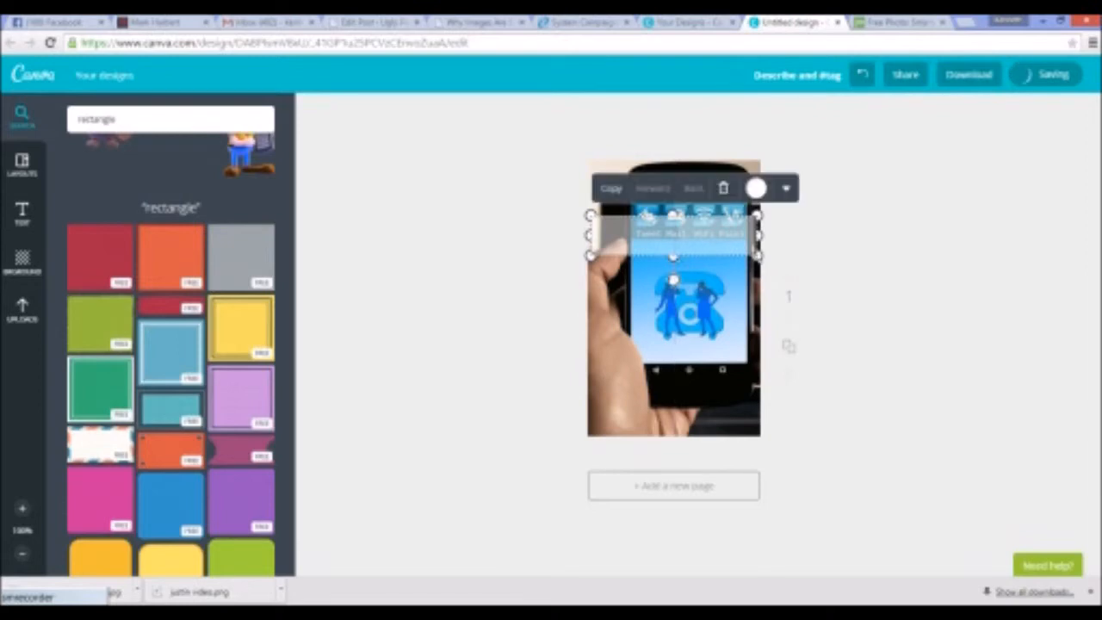
{"action": "left_click_drag", "start_coordinate": [756, 234], "coordinate": [792, 235]}
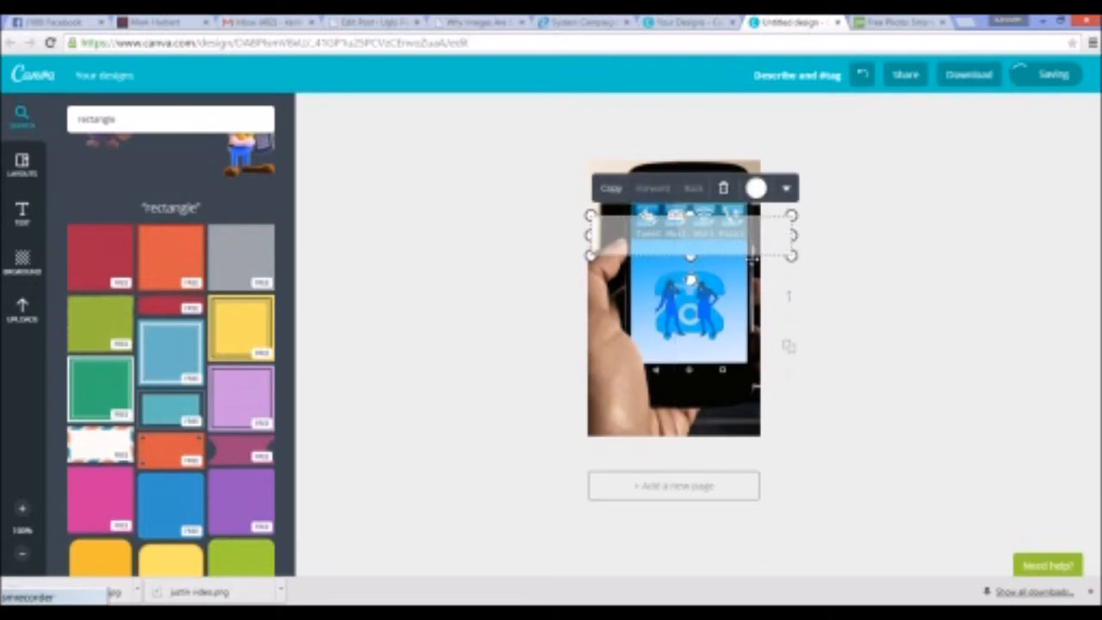
{"action": "left_click", "coordinate": [720, 267]}
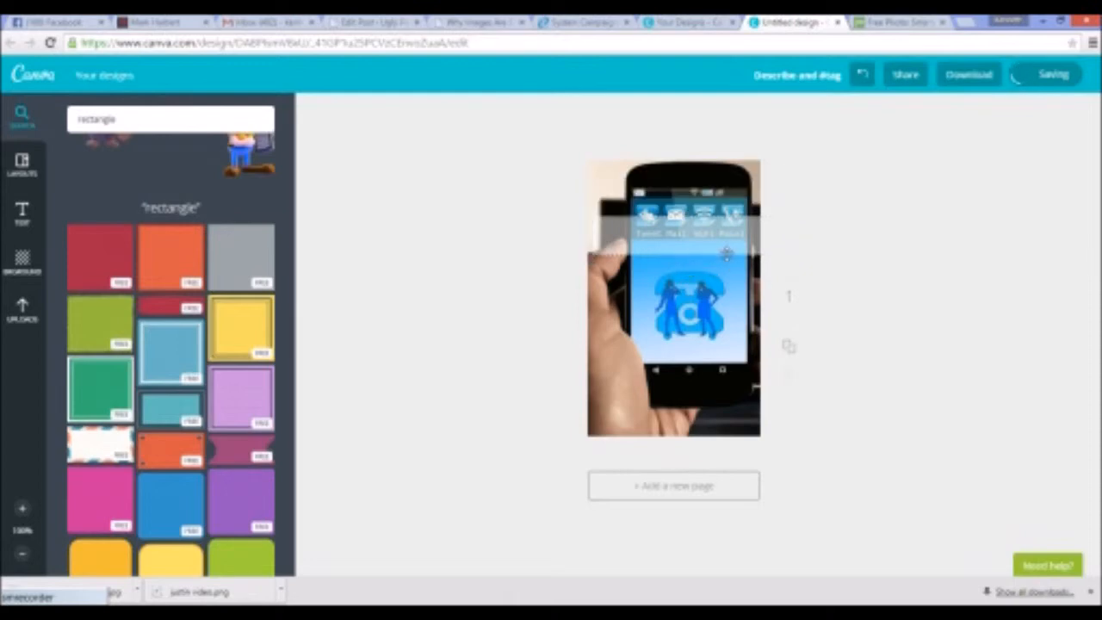
{"action": "left_click", "coordinate": [739, 248]}
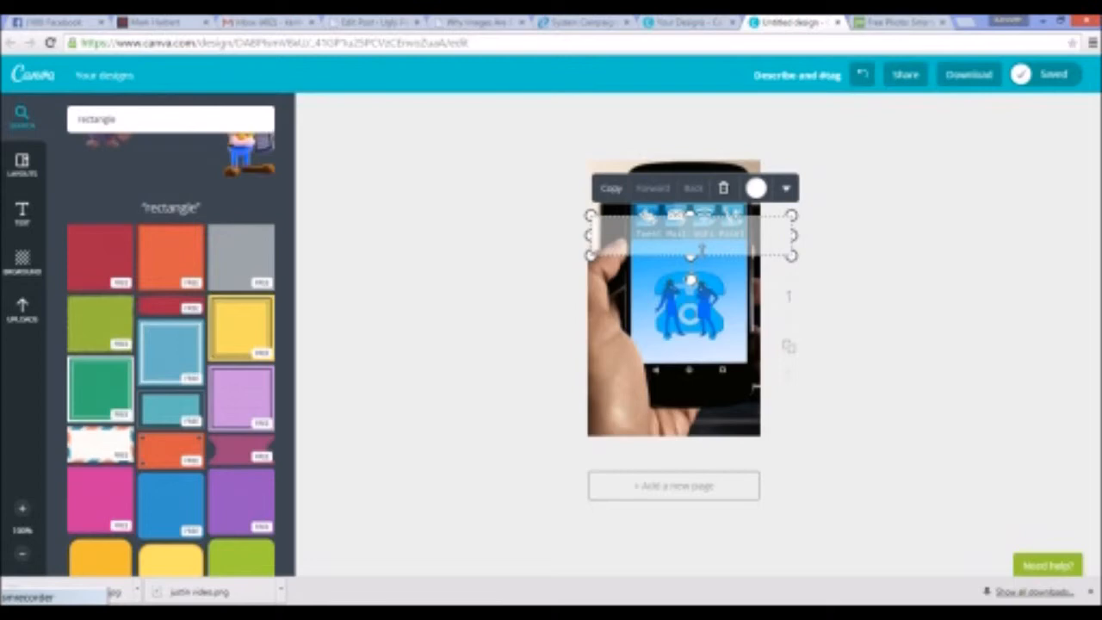
{"action": "left_click_drag", "start_coordinate": [704, 241], "coordinate": [693, 244]}
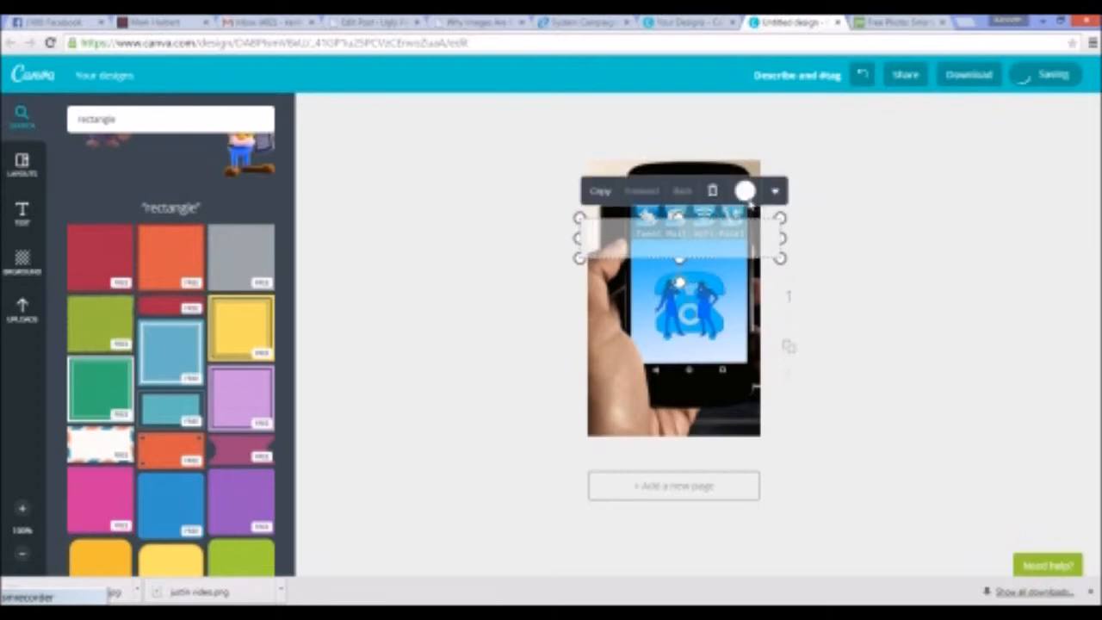
Try yellow as the colour of the translucent band
{"action": "left_click", "coordinate": [746, 191]}
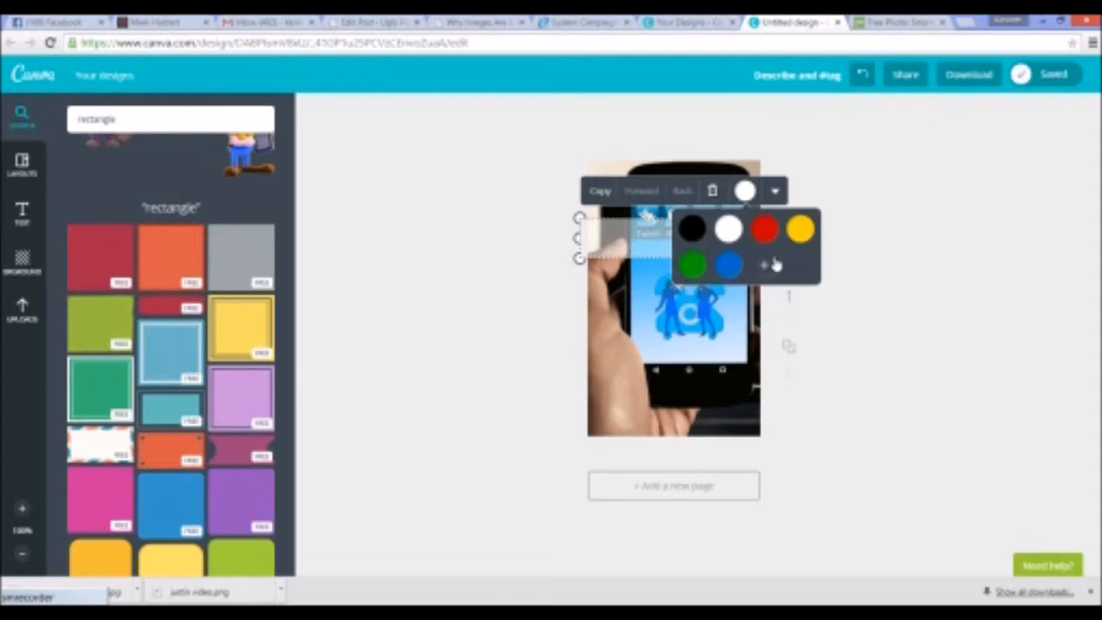
{"action": "left_click", "coordinate": [802, 237]}
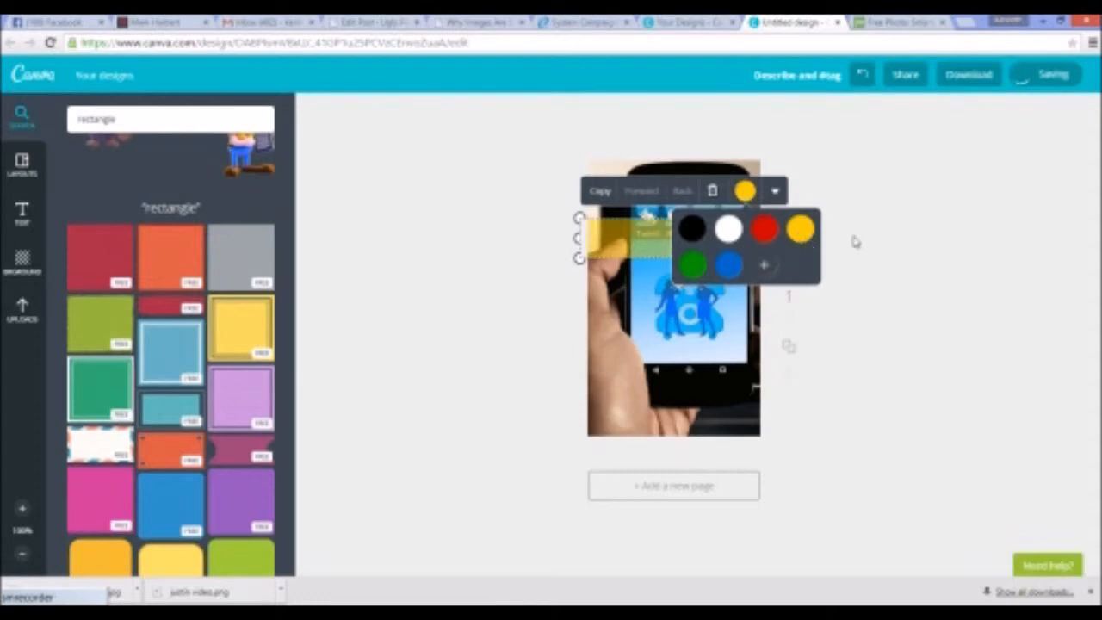
{"action": "left_click", "coordinate": [854, 241]}
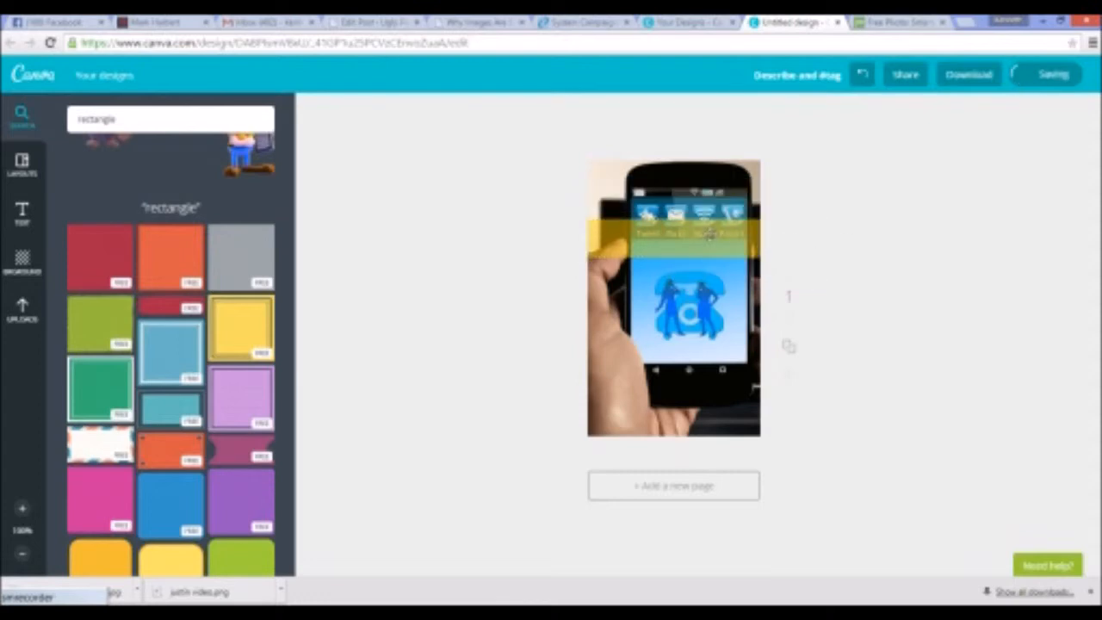
Change the translucent band's colour to blue
{"action": "left_click", "coordinate": [706, 235]}
{"action": "left_click", "coordinate": [745, 190]}
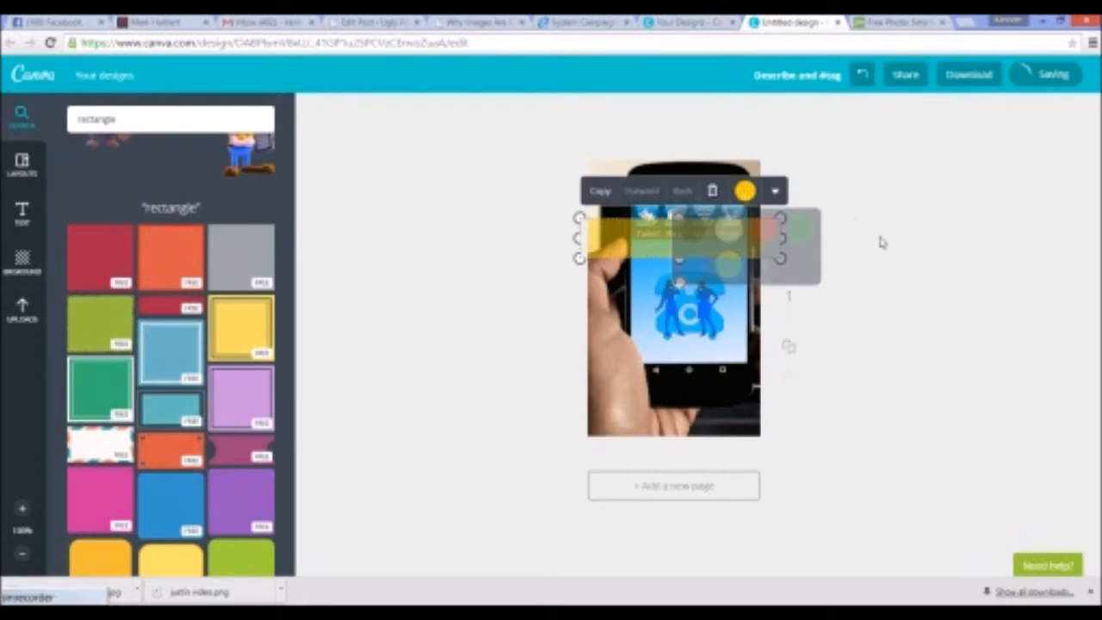
{"action": "left_click", "coordinate": [693, 268]}
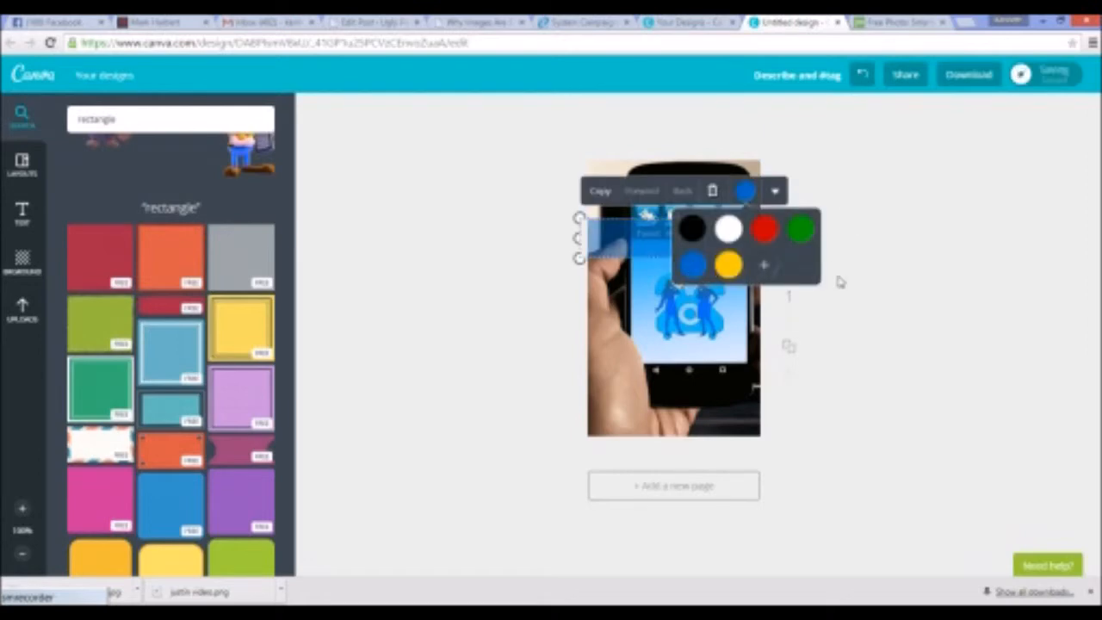
{"action": "left_click", "coordinate": [881, 253]}
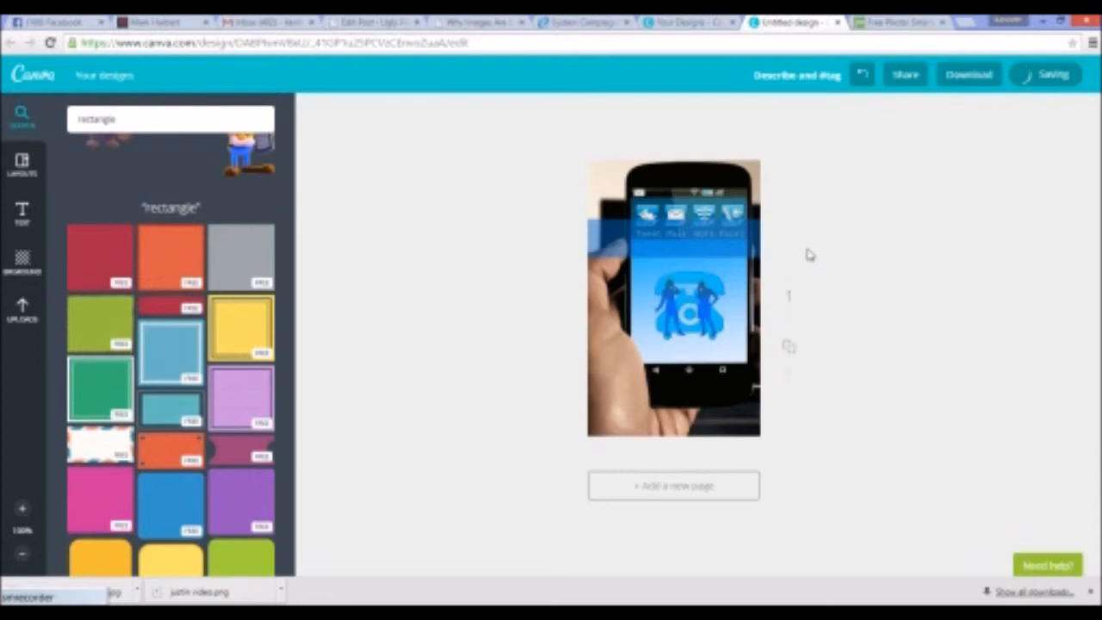
Add a subtitle text box to the banner
{"action": "left_click", "coordinate": [23, 211]}
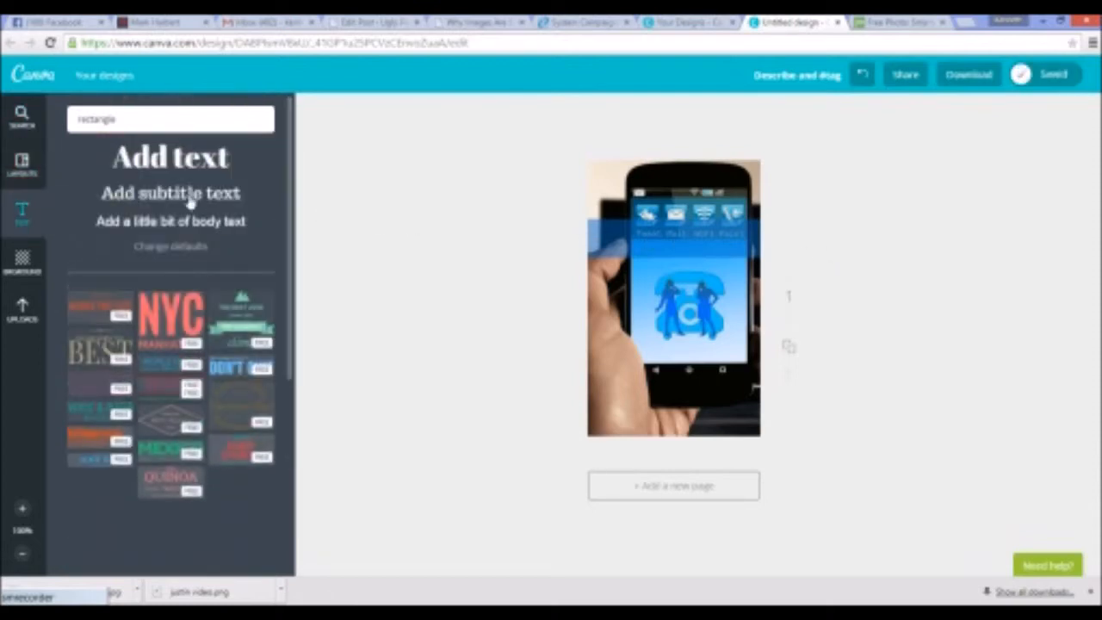
{"action": "left_click", "coordinate": [187, 195]}
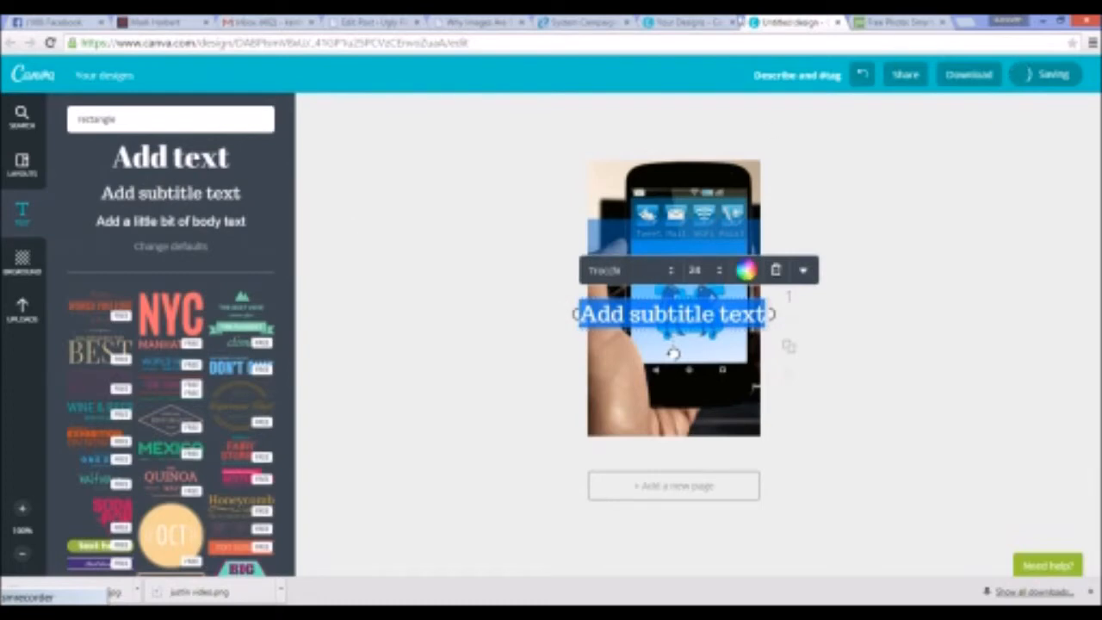
Switch to the MLSP System Campaigns page, preview the Insta Biz Builder campaign for its headline wording, and return to the Canva design
{"action": "left_click", "coordinate": [584, 23]}
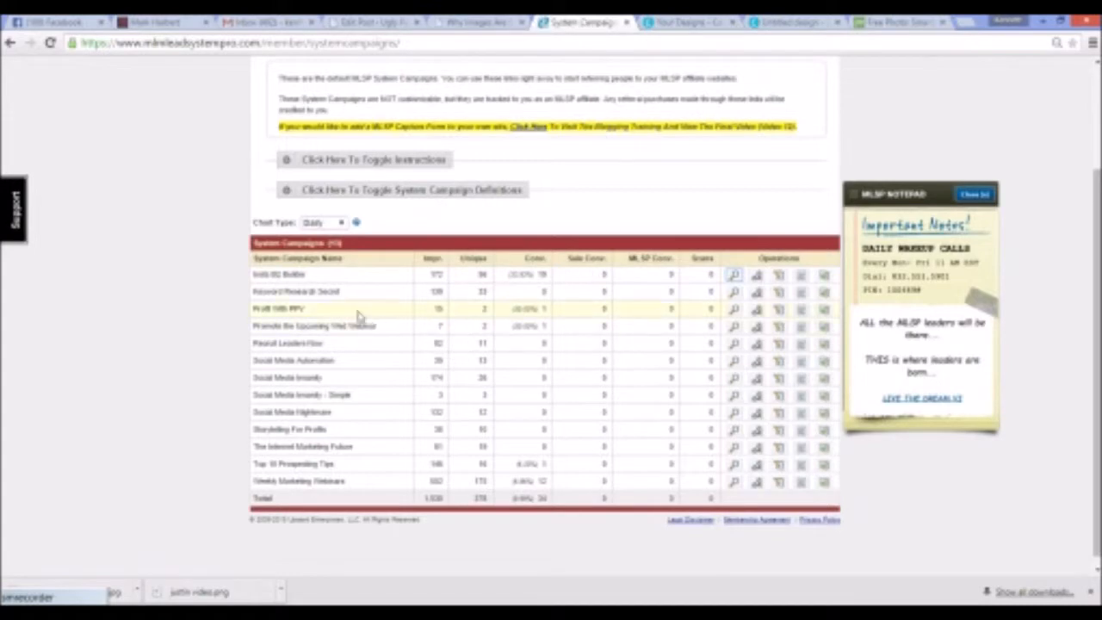
{"action": "left_click", "coordinate": [734, 275]}
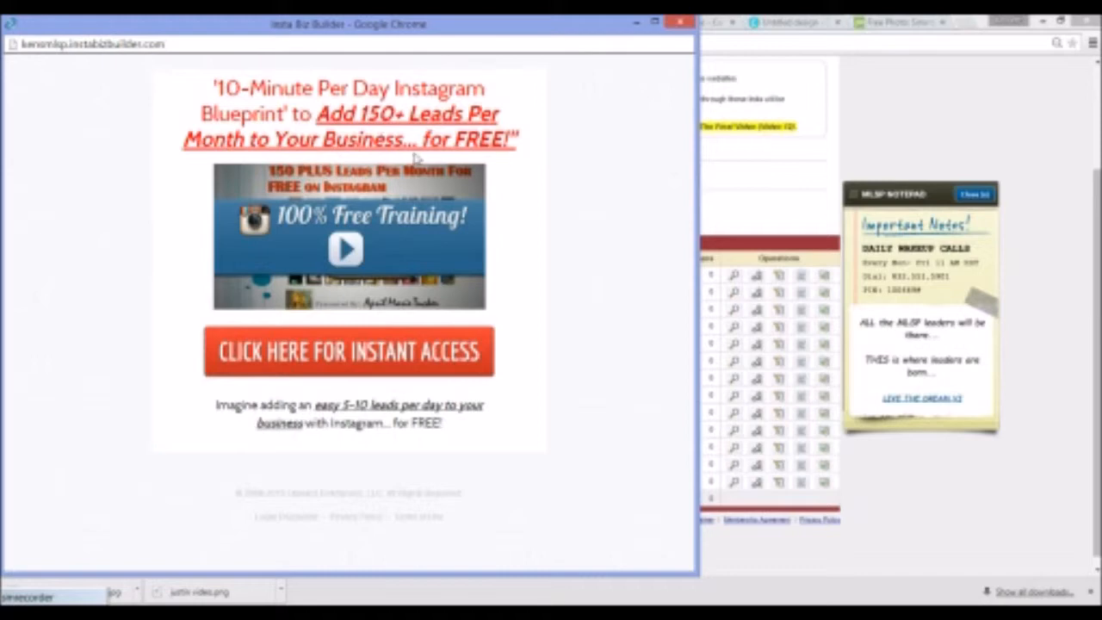
{"action": "left_click", "coordinate": [793, 25]}
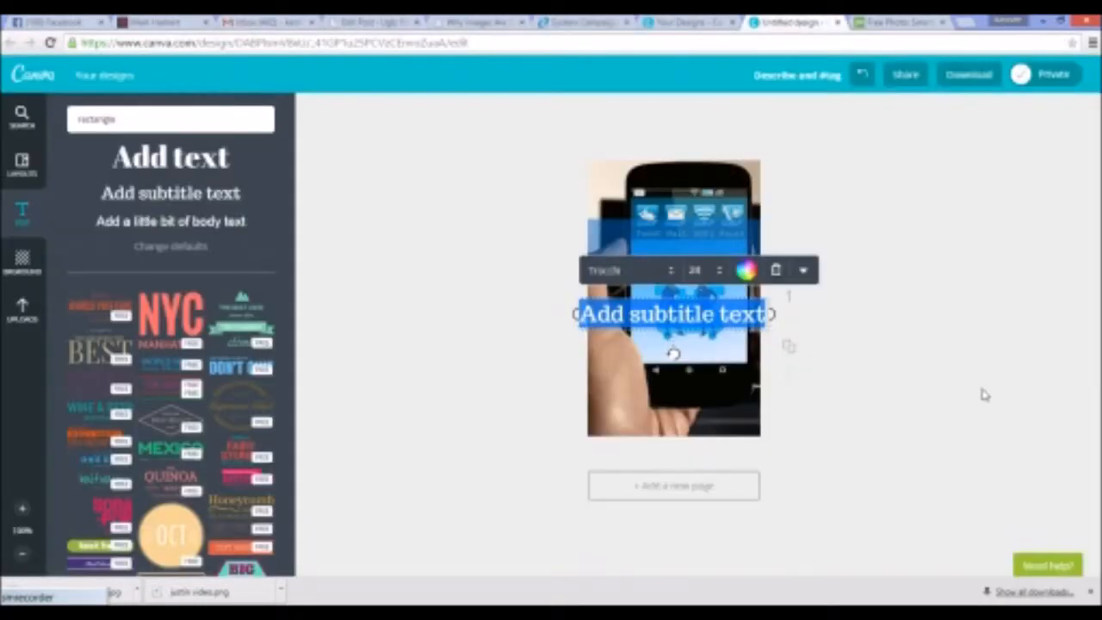
Replace the placeholder subtitle with the text "150 Leads/Month Using Instagram"
{"action": "key", "text": "BackSpace"}
{"action": "type", "text": "150"}
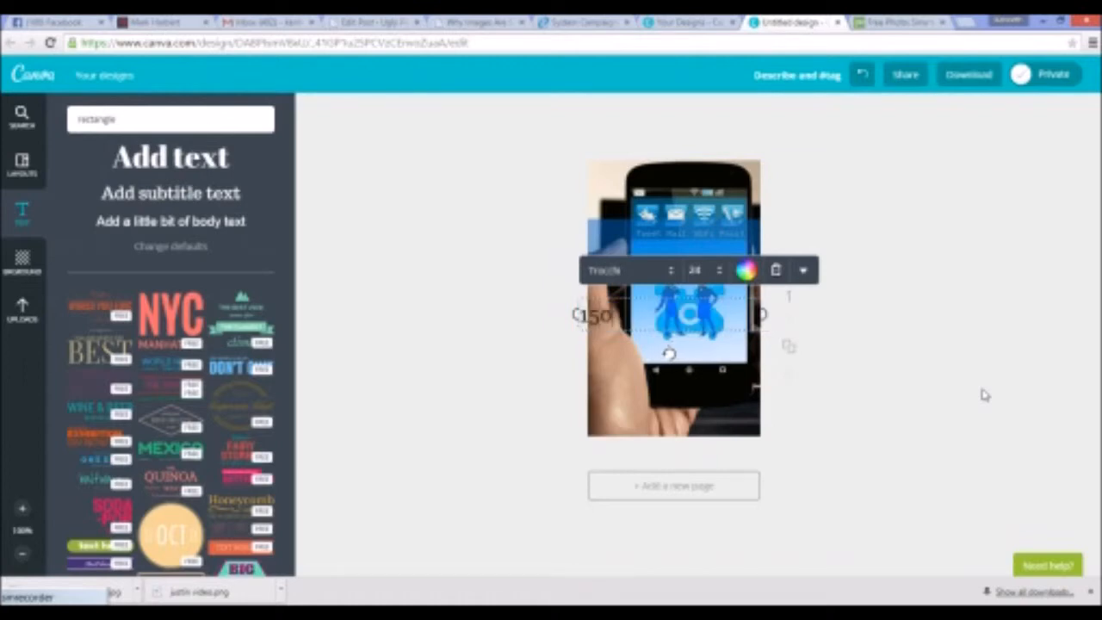
{"action": "type", "text": " leads"}
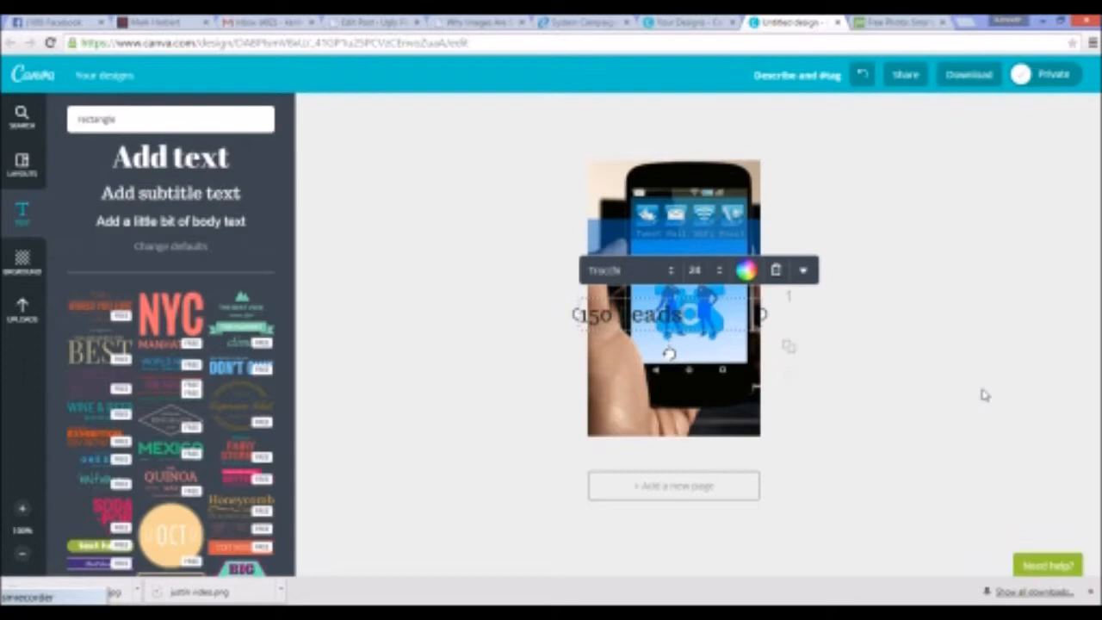
{"action": "type", "text": "/Month"}
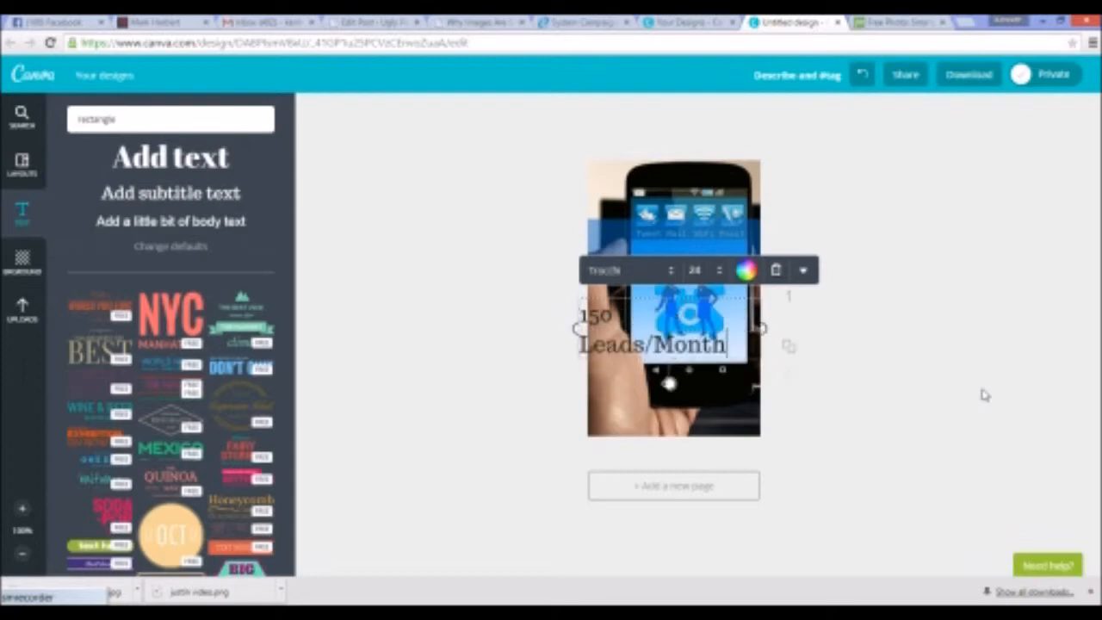
{"action": "type", "text": " Using"}
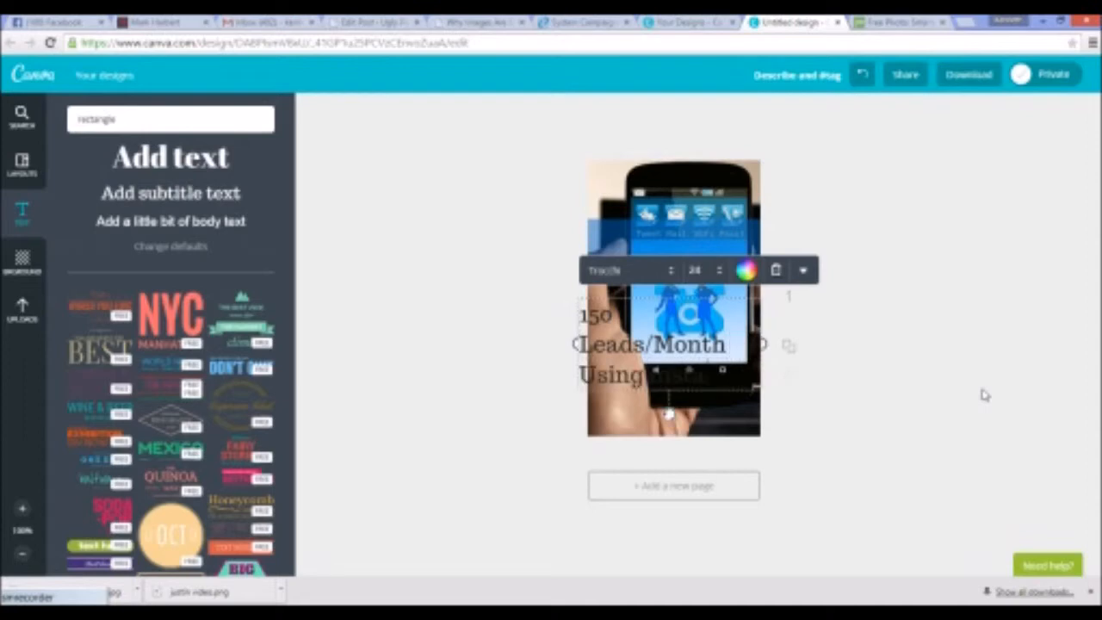
{"action": "type", "text": " Instagram"}
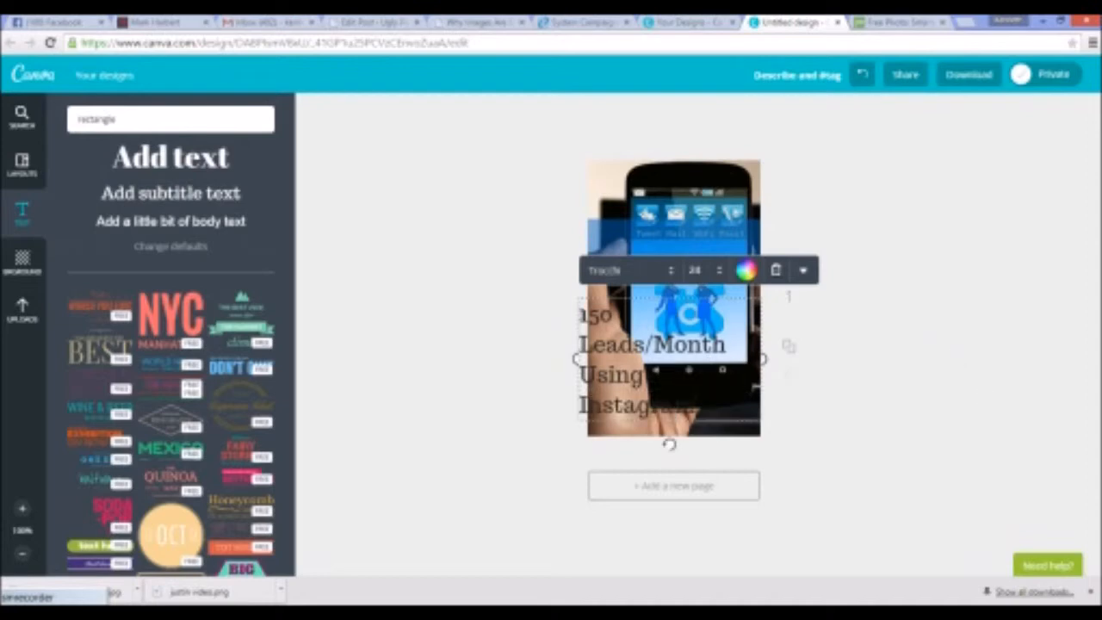
Set the headline's font size to 21 and move it up over the translucent blue band
{"action": "left_click", "coordinate": [697, 270]}
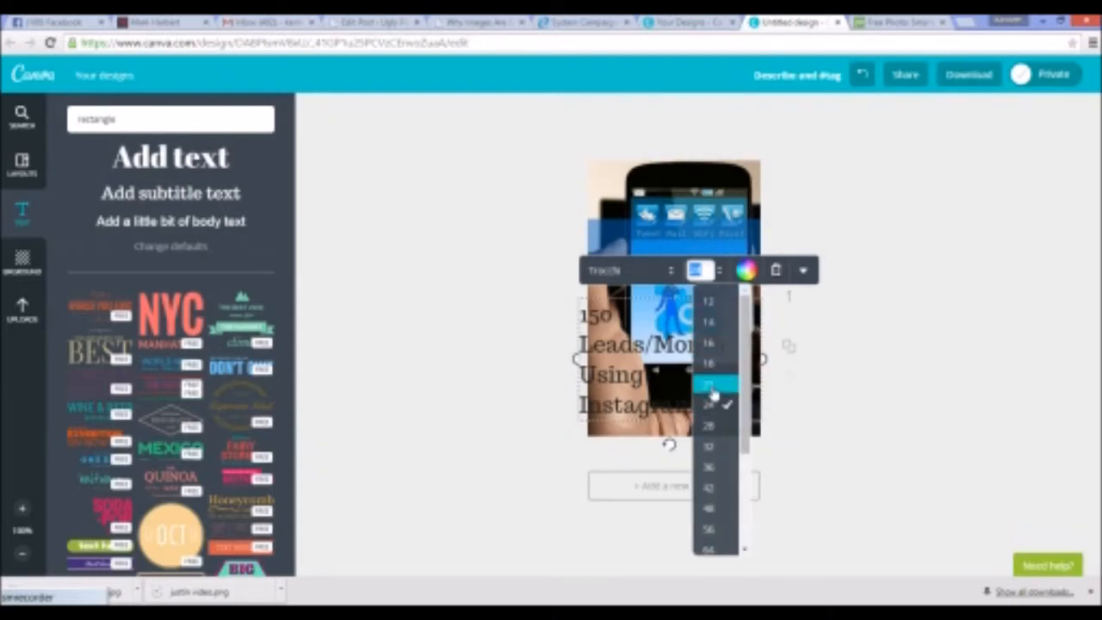
{"action": "left_click", "coordinate": [711, 385]}
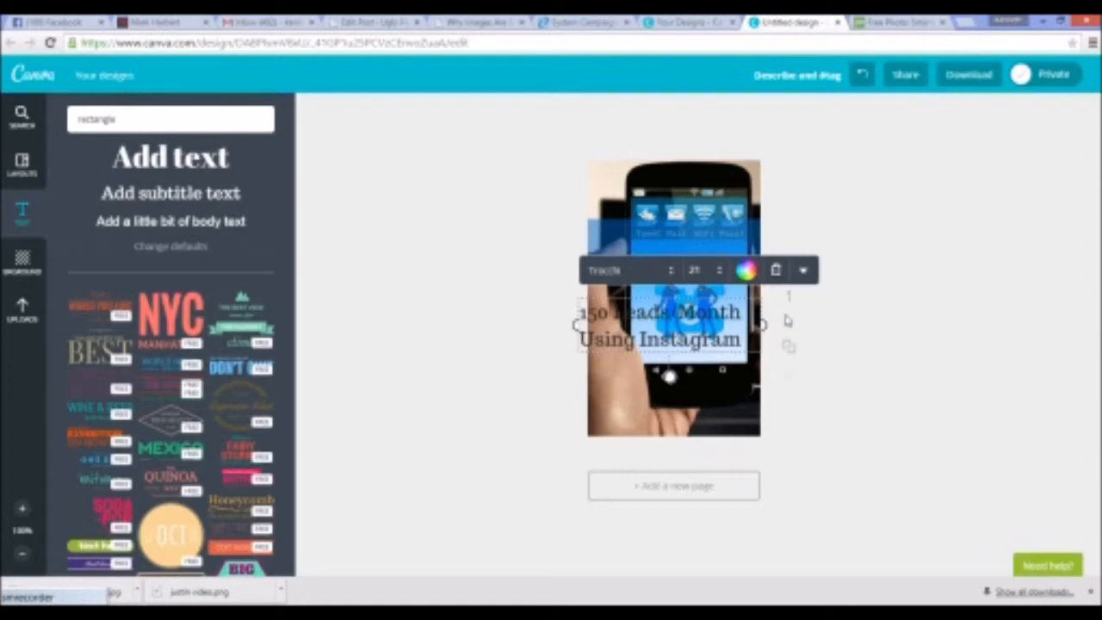
{"action": "left_click_drag", "start_coordinate": [662, 357], "coordinate": [671, 276]}
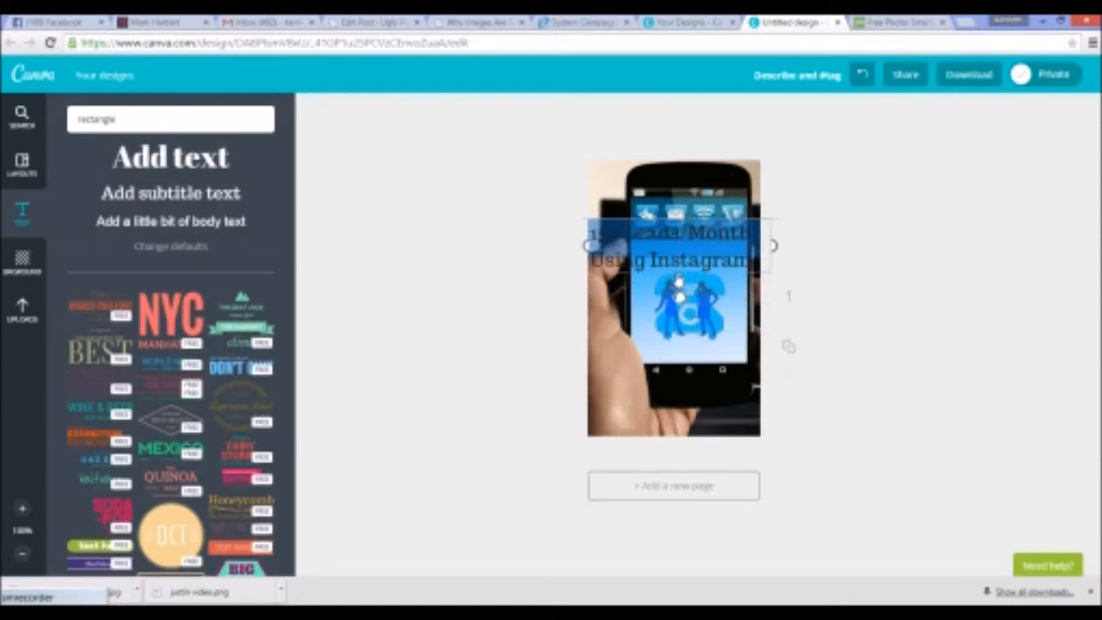
{"action": "left_click_drag", "start_coordinate": [678, 280], "coordinate": [678, 280]}
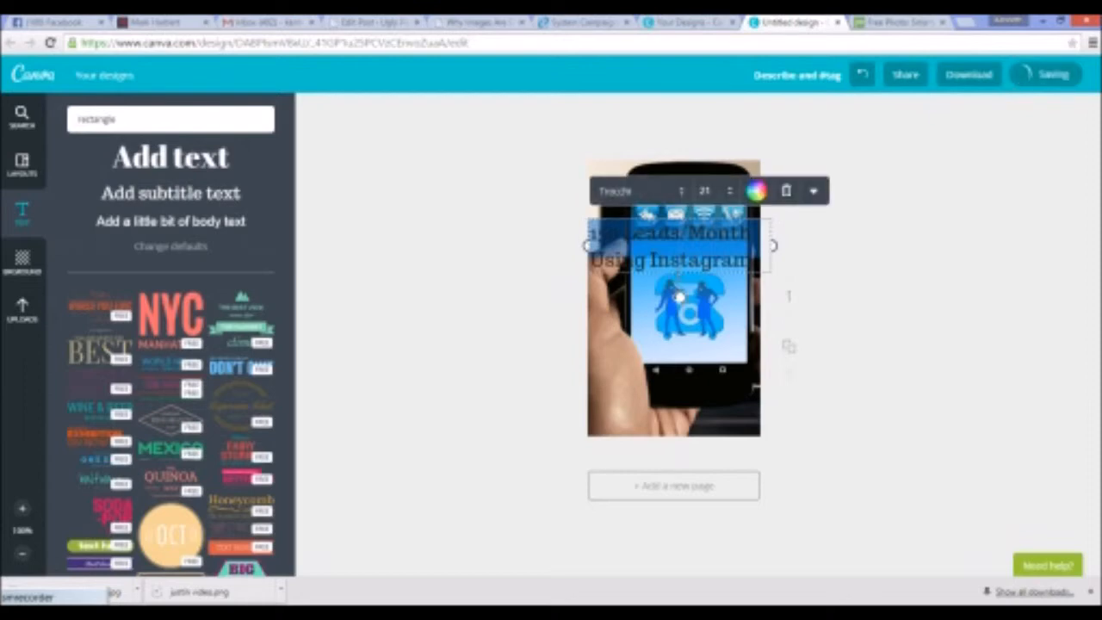
Try white as the headline's text colour
{"action": "left_click", "coordinate": [757, 191]}
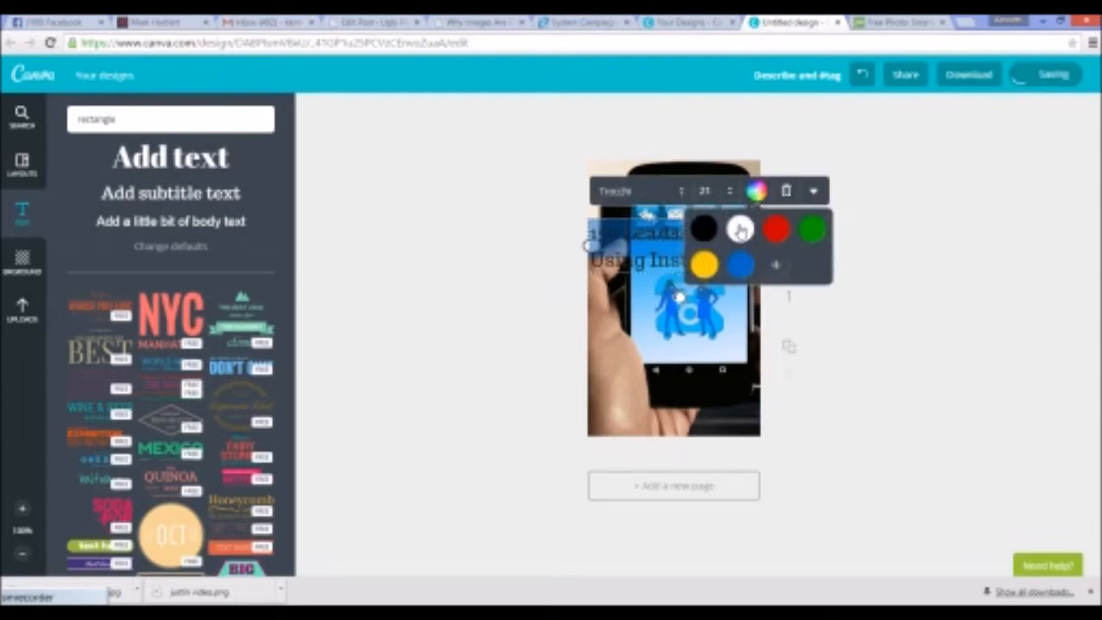
{"action": "left_click", "coordinate": [740, 228]}
{"action": "left_click", "coordinate": [797, 298]}
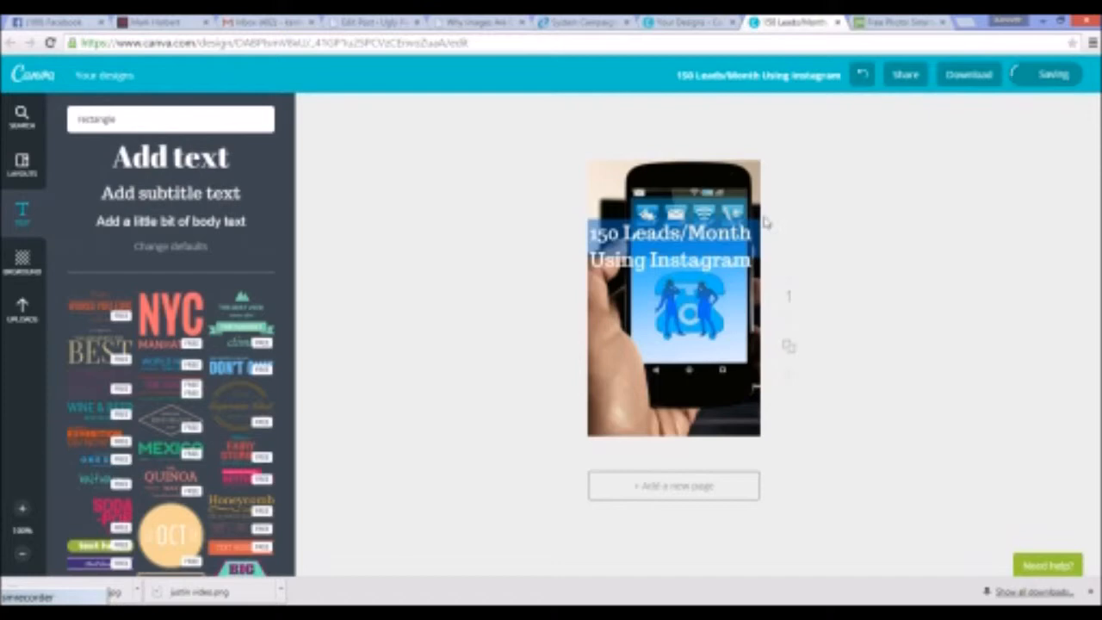
Try yellow as the headline's text colour
{"action": "left_click", "coordinate": [695, 242]}
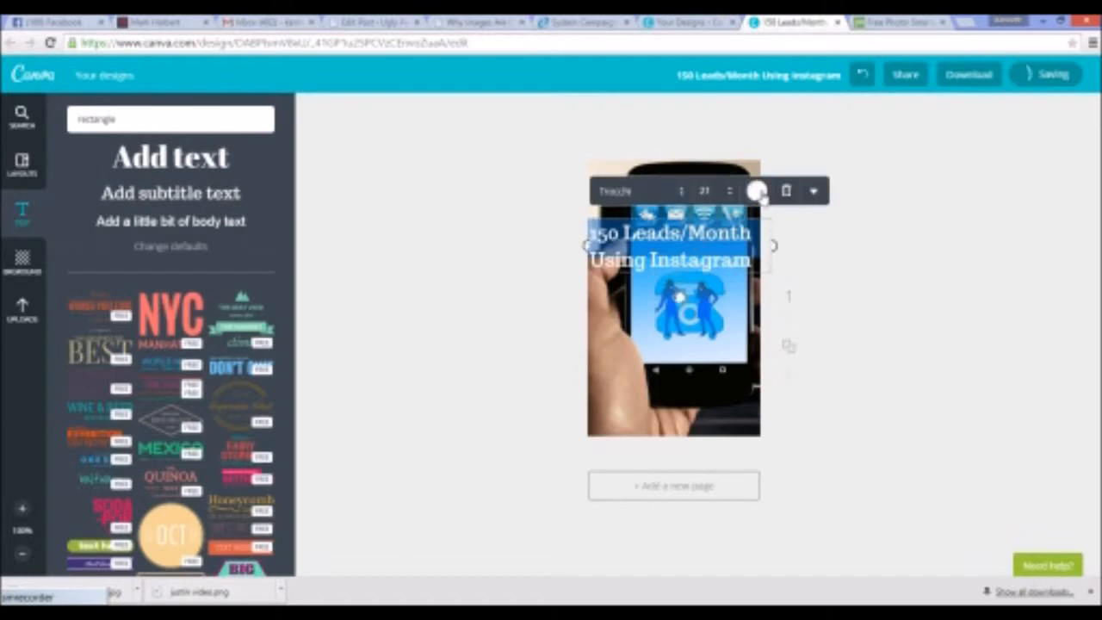
{"action": "left_click", "coordinate": [756, 191]}
{"action": "left_click", "coordinate": [812, 230]}
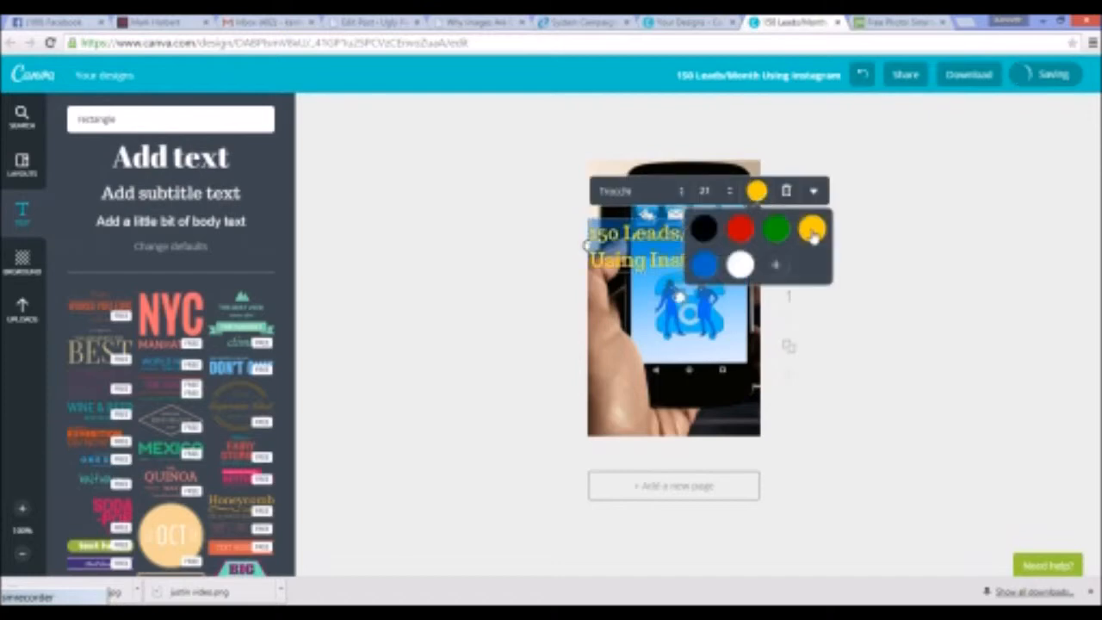
{"action": "left_click", "coordinate": [830, 308]}
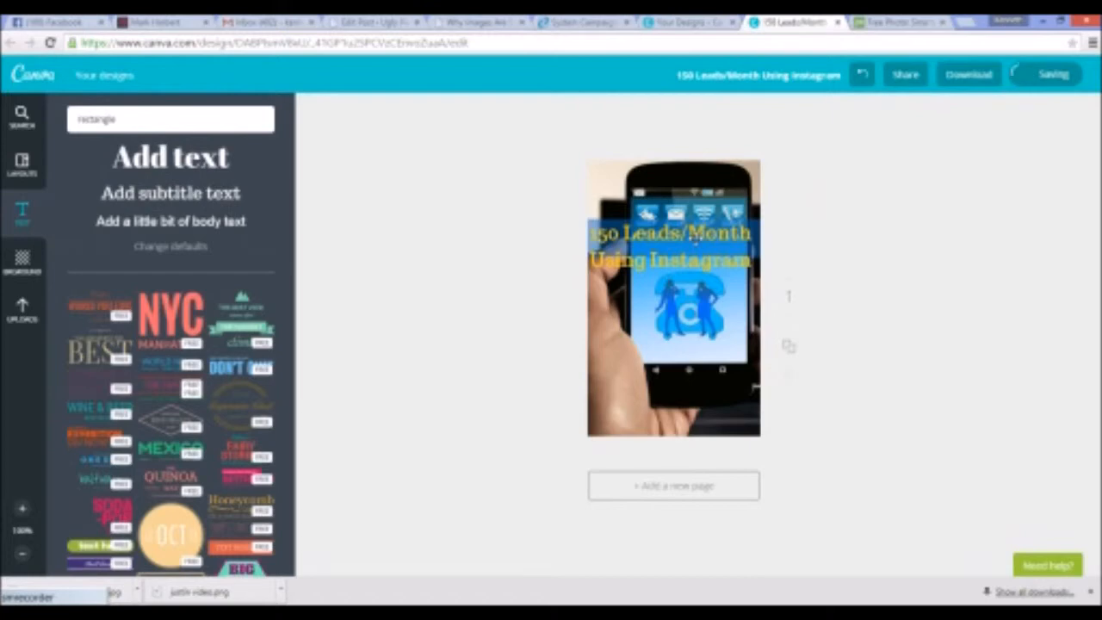
Try red as the headline's text colour
{"action": "left_click", "coordinate": [695, 240]}
{"action": "left_click", "coordinate": [758, 192]}
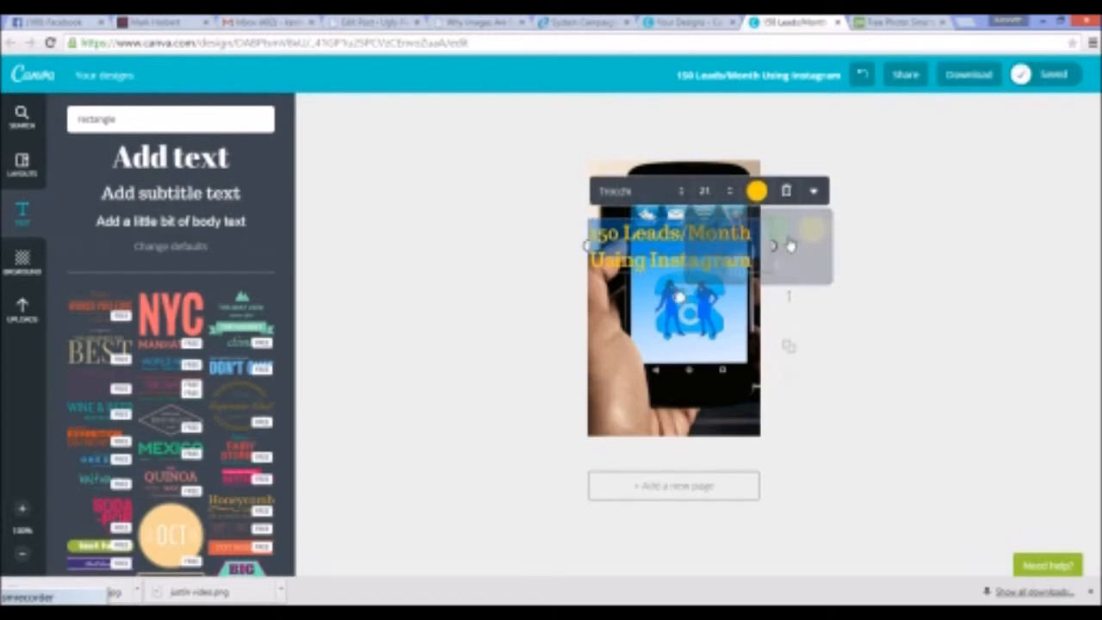
{"action": "left_click", "coordinate": [744, 234]}
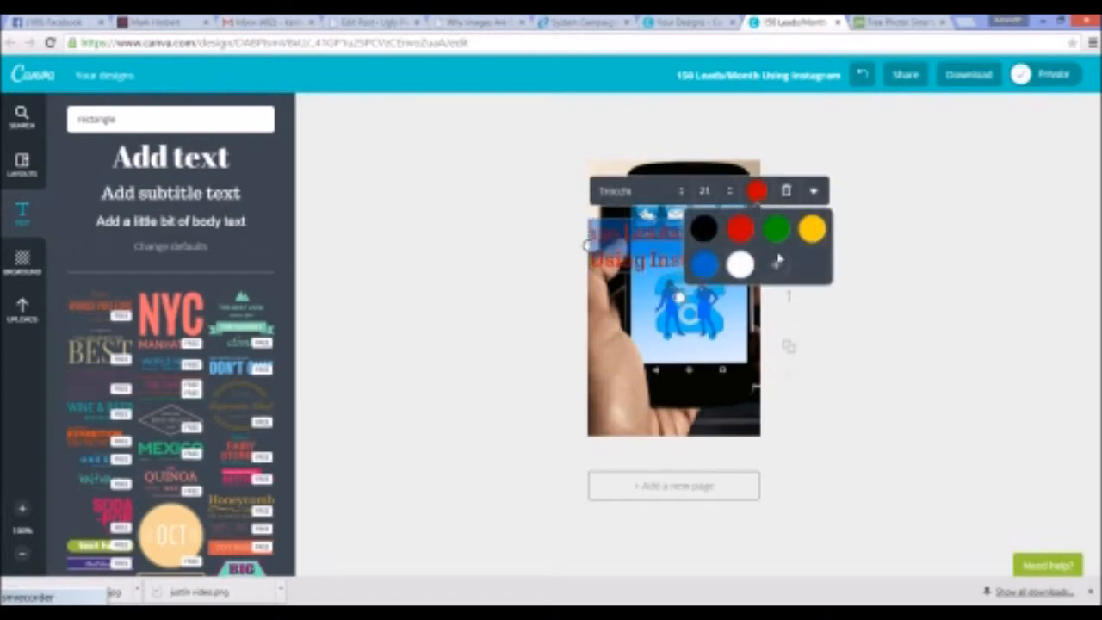
{"action": "left_click", "coordinate": [813, 343]}
Move the headline down off the blue band and extend the band's lower edge to make room for two text lines
{"action": "left_click", "coordinate": [697, 247]}
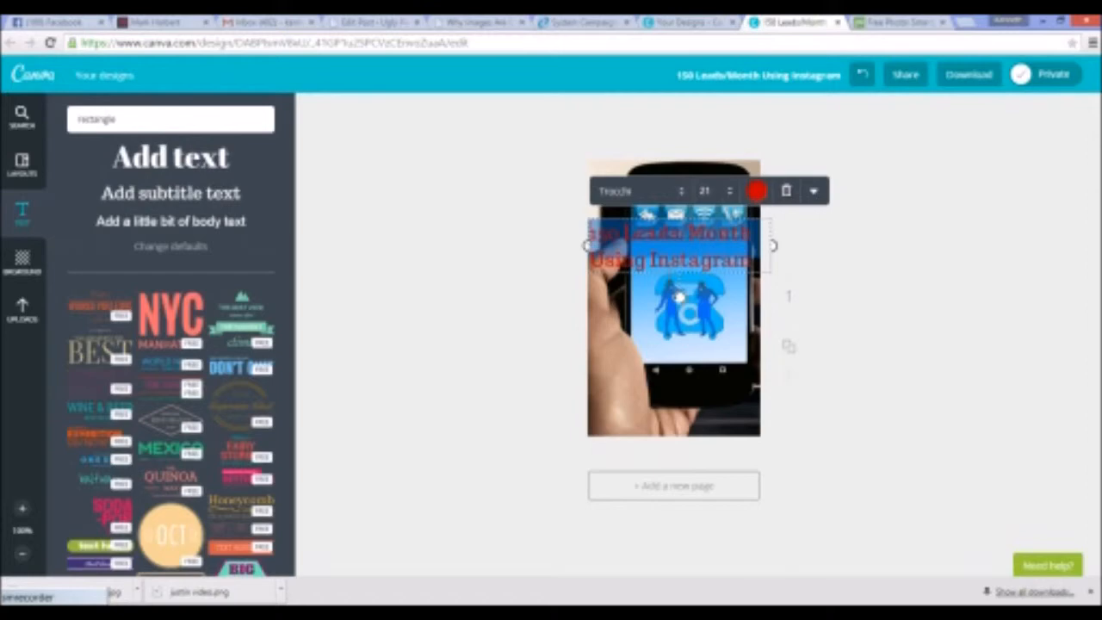
{"action": "left_click_drag", "start_coordinate": [678, 294], "coordinate": [679, 360]}
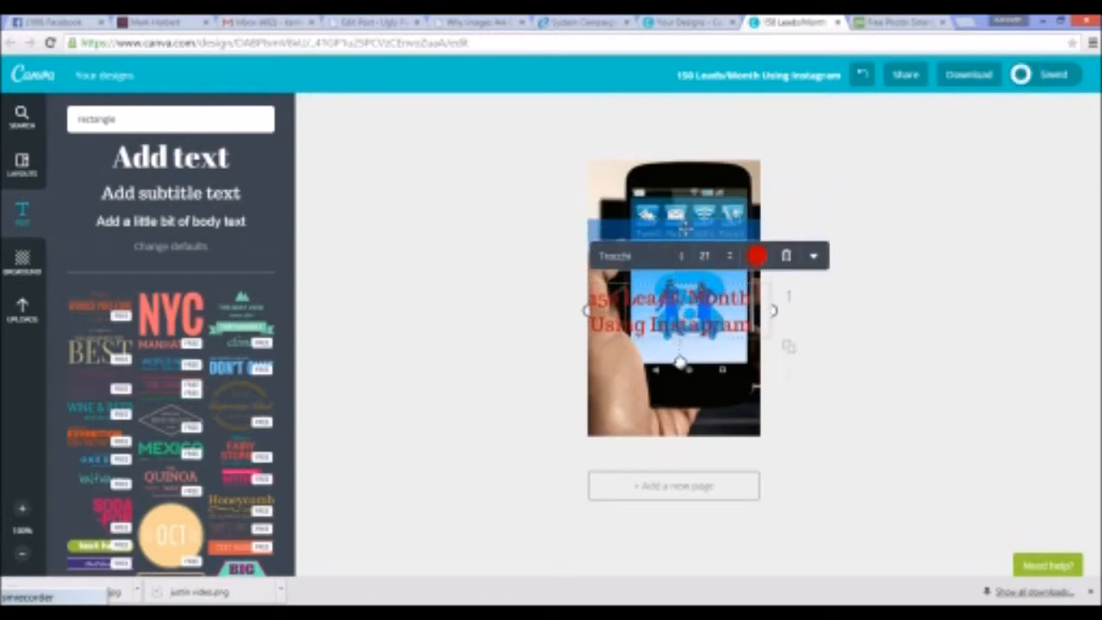
{"action": "left_click", "coordinate": [676, 258]}
{"action": "left_click_drag", "start_coordinate": [679, 259], "coordinate": [679, 283]}
{"action": "left_click", "coordinate": [843, 345]}
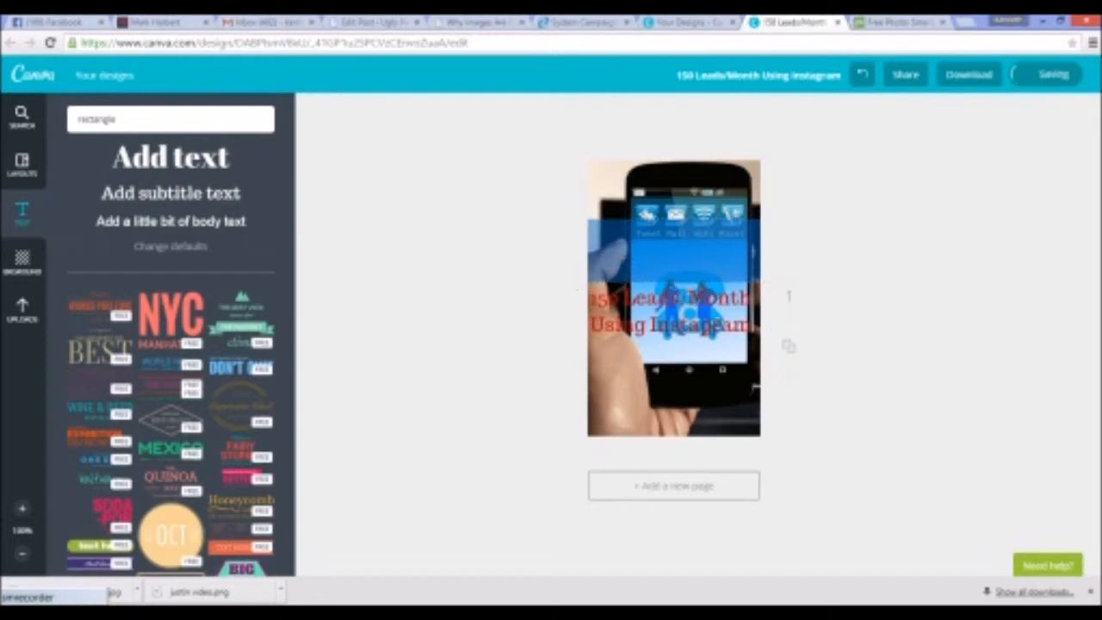
Move the headline back onto the taller blue band, centred within it, and set its text colour to white
{"action": "left_click", "coordinate": [694, 307]}
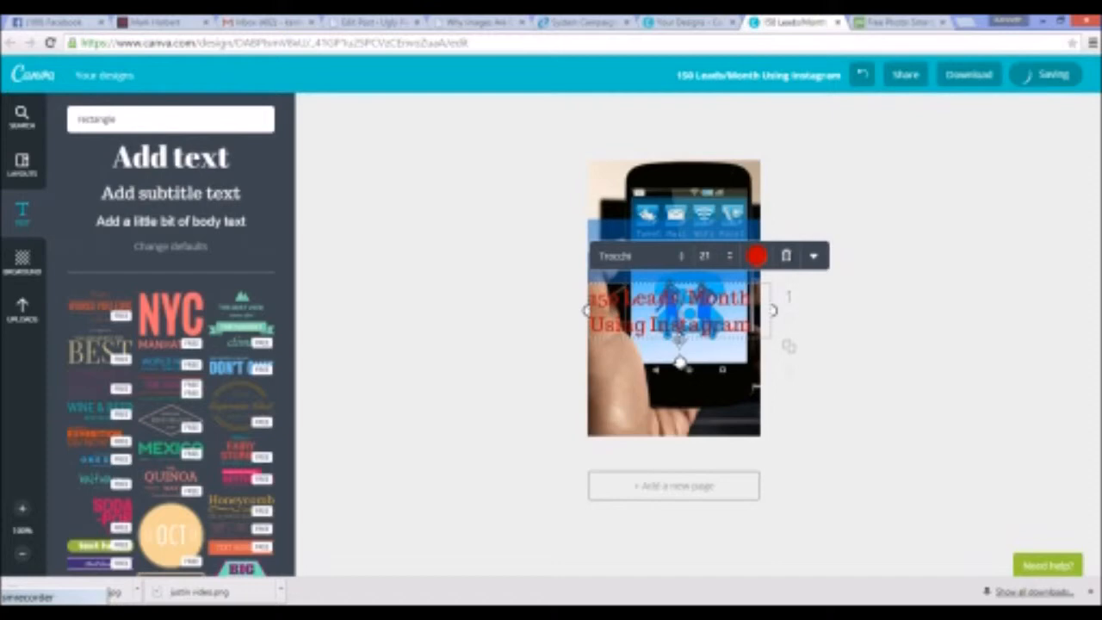
{"action": "left_click_drag", "start_coordinate": [679, 342], "coordinate": [685, 281]}
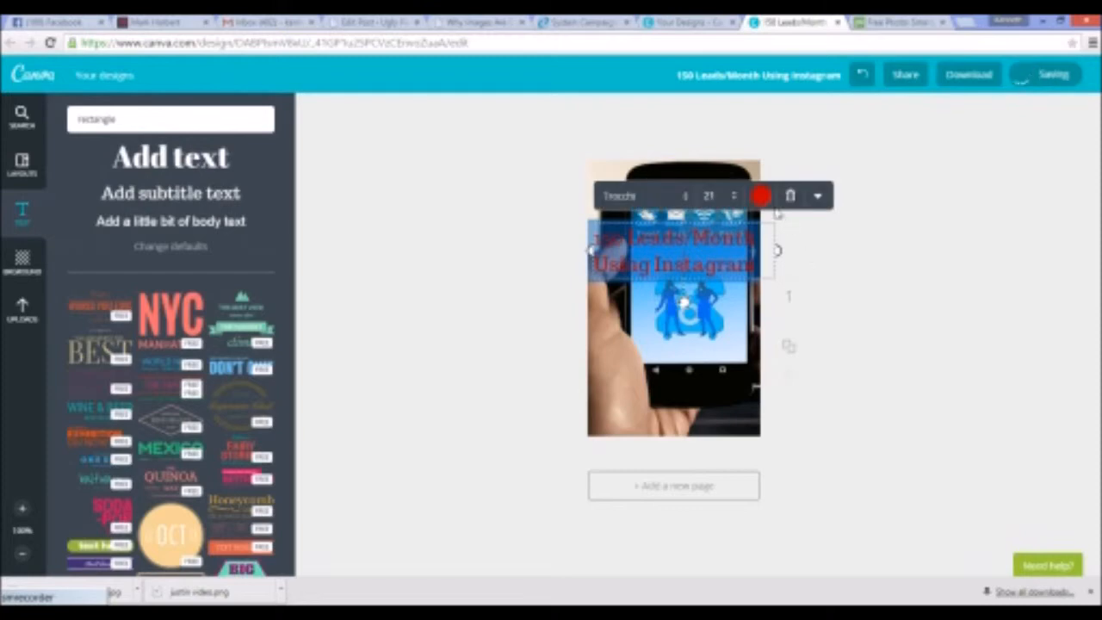
{"action": "left_click", "coordinate": [761, 195]}
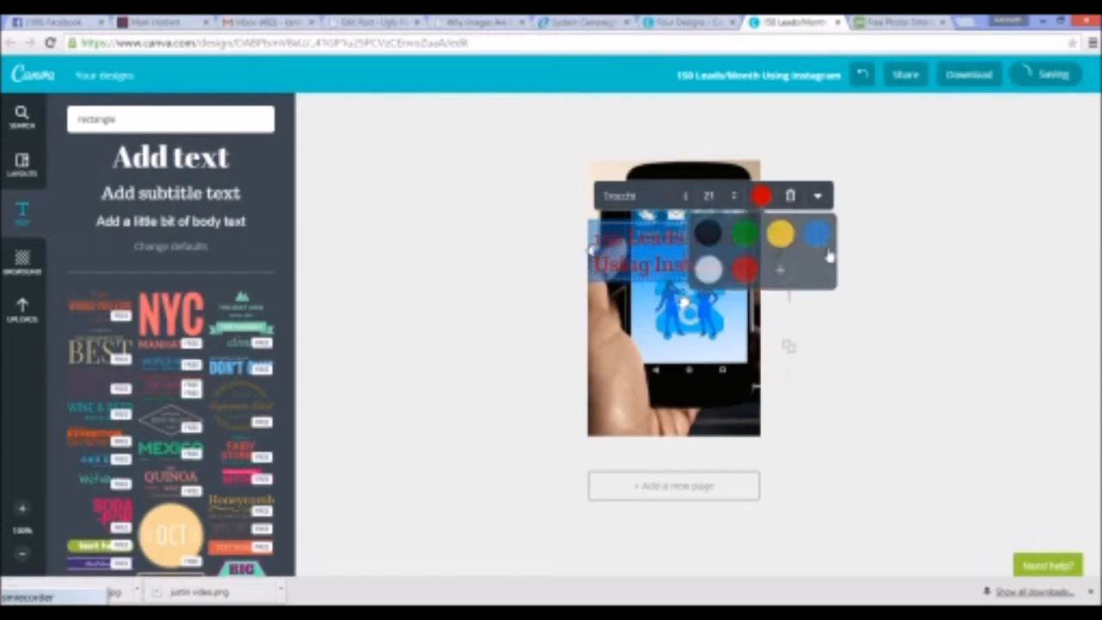
{"action": "left_click", "coordinate": [708, 269]}
{"action": "left_click", "coordinate": [893, 322]}
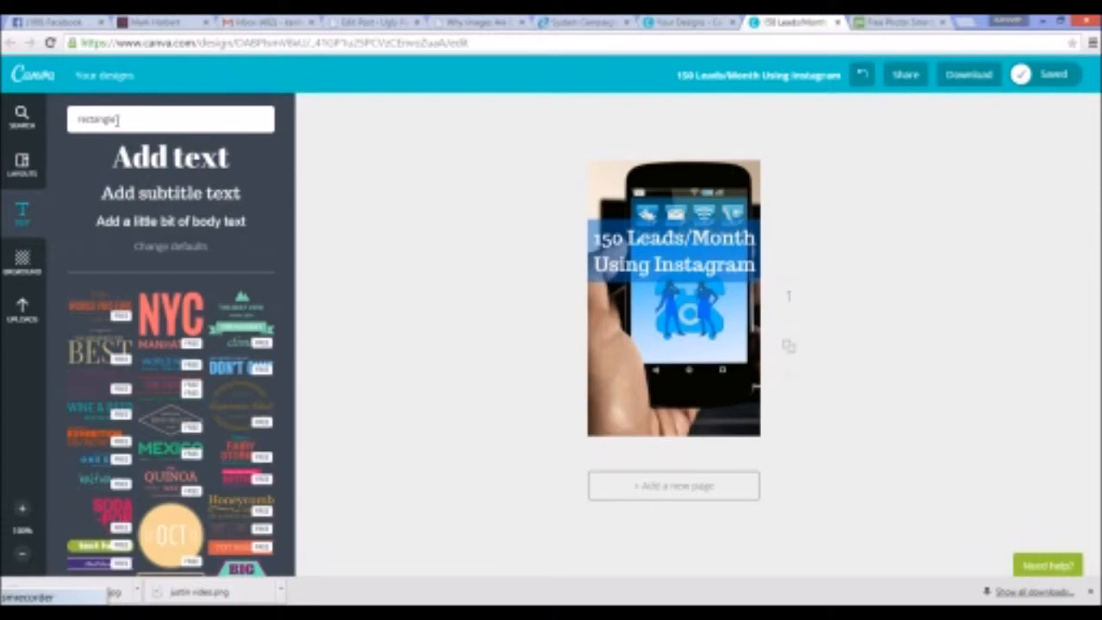
Search the Canva library for "button" in place of the previous search term
{"action": "left_click_drag", "start_coordinate": [117, 120], "coordinate": [51, 129]}
{"action": "left_click", "coordinate": [22, 310]}
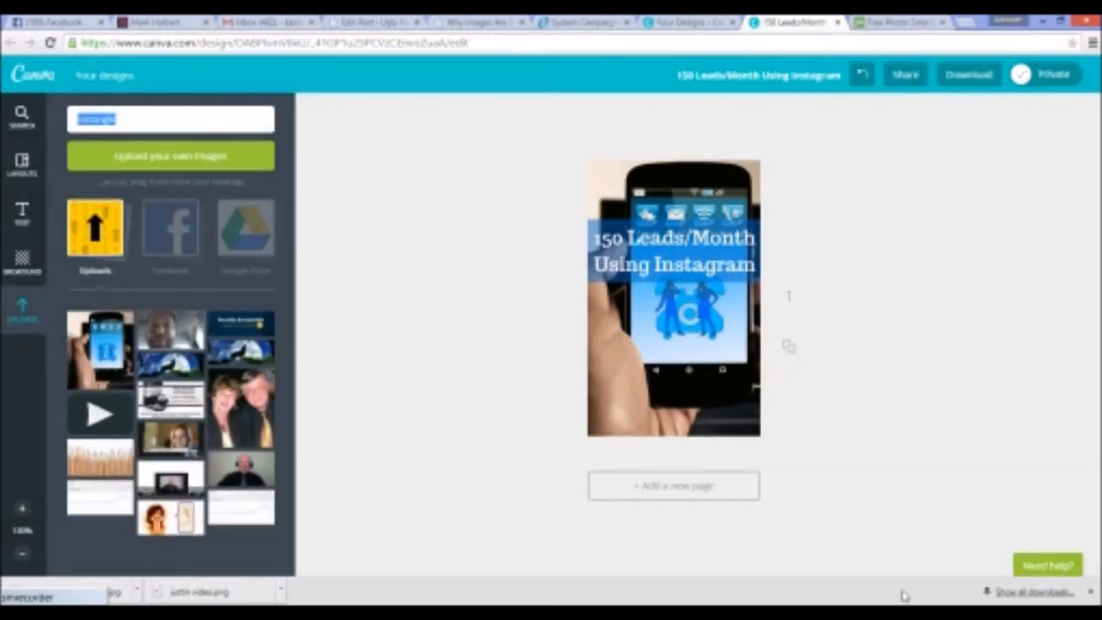
{"action": "type", "text": "In"}
{"action": "key", "text": "Return"}
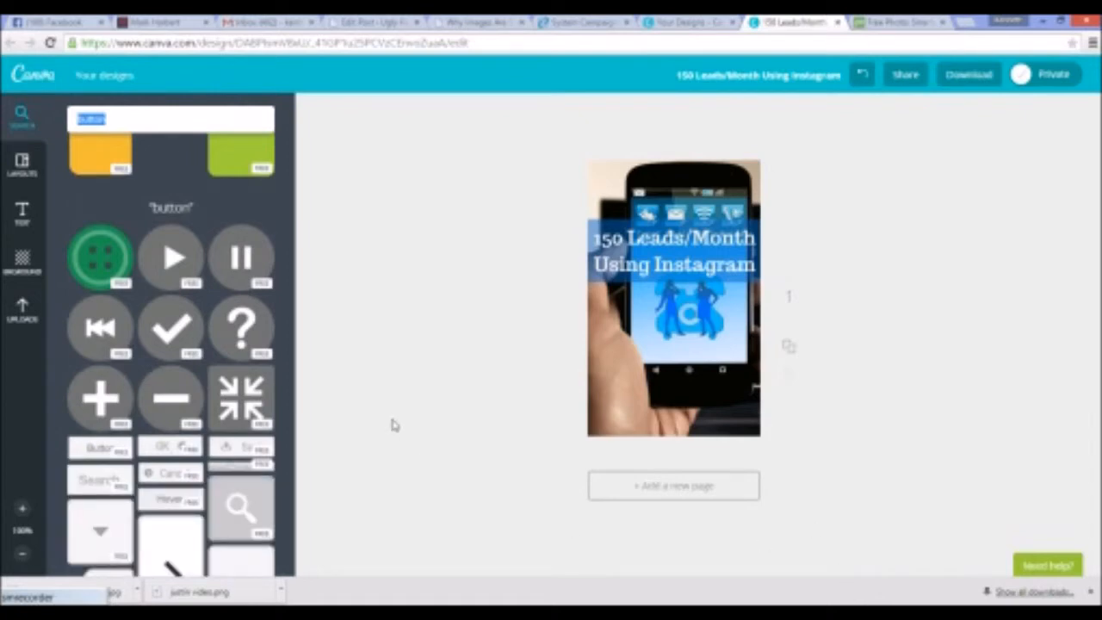
Add the red circular play-button graphic from the "button" results and place it on the phone screen, centred below the headline
{"action": "scroll", "coordinate": [223, 293], "scroll_direction": "down", "scroll_amount": 4}
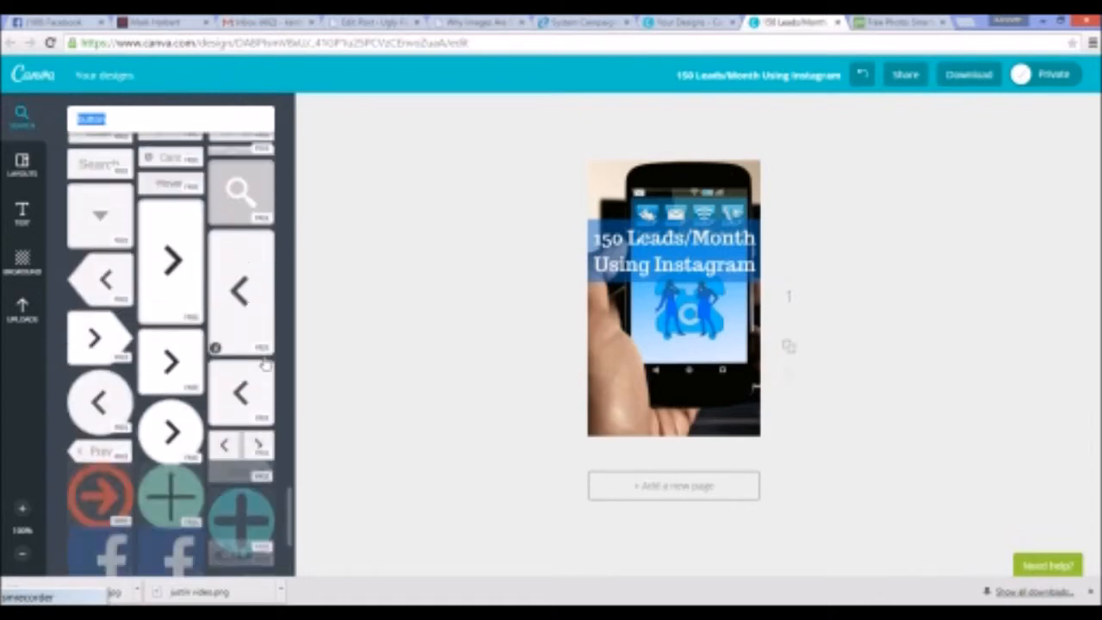
{"action": "scroll", "coordinate": [269, 368], "scroll_direction": "down", "scroll_amount": 2}
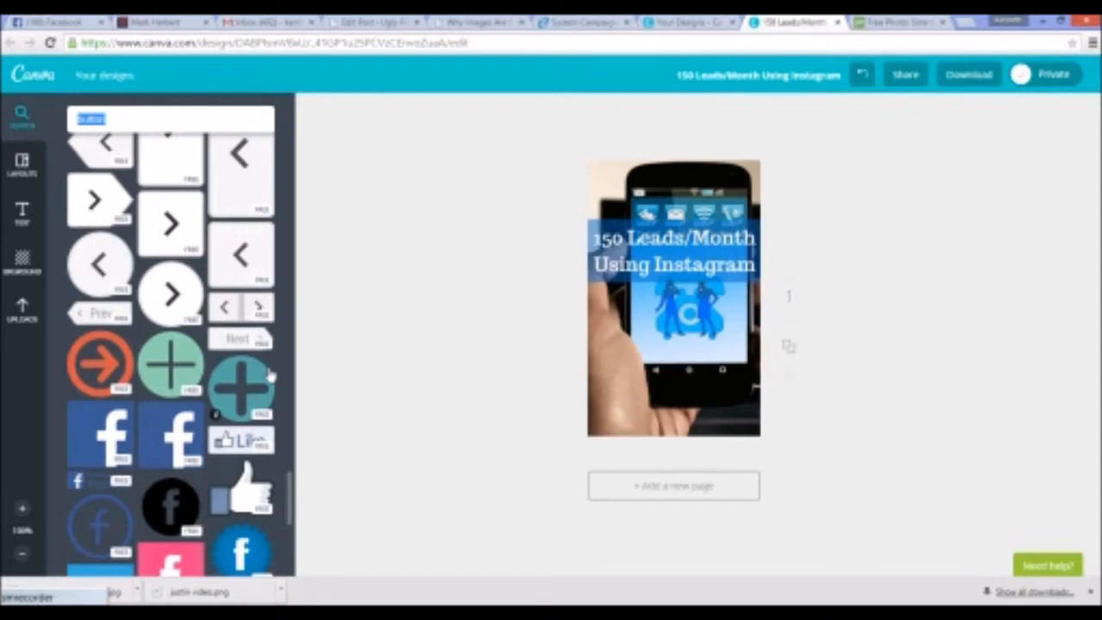
{"action": "scroll", "coordinate": [271, 374], "scroll_direction": "down", "scroll_amount": 2}
{"action": "scroll", "coordinate": [270, 377], "scroll_direction": "down", "scroll_amount": 4}
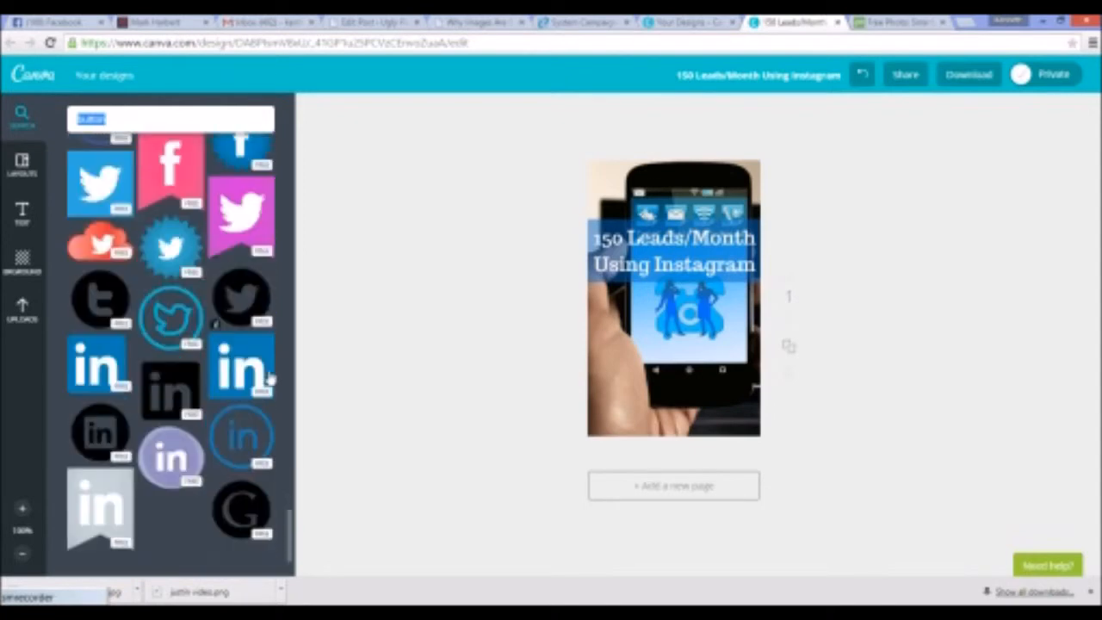
{"action": "scroll", "coordinate": [269, 379], "scroll_direction": "down", "scroll_amount": 1}
{"action": "scroll", "coordinate": [270, 379], "scroll_direction": "down", "scroll_amount": 2}
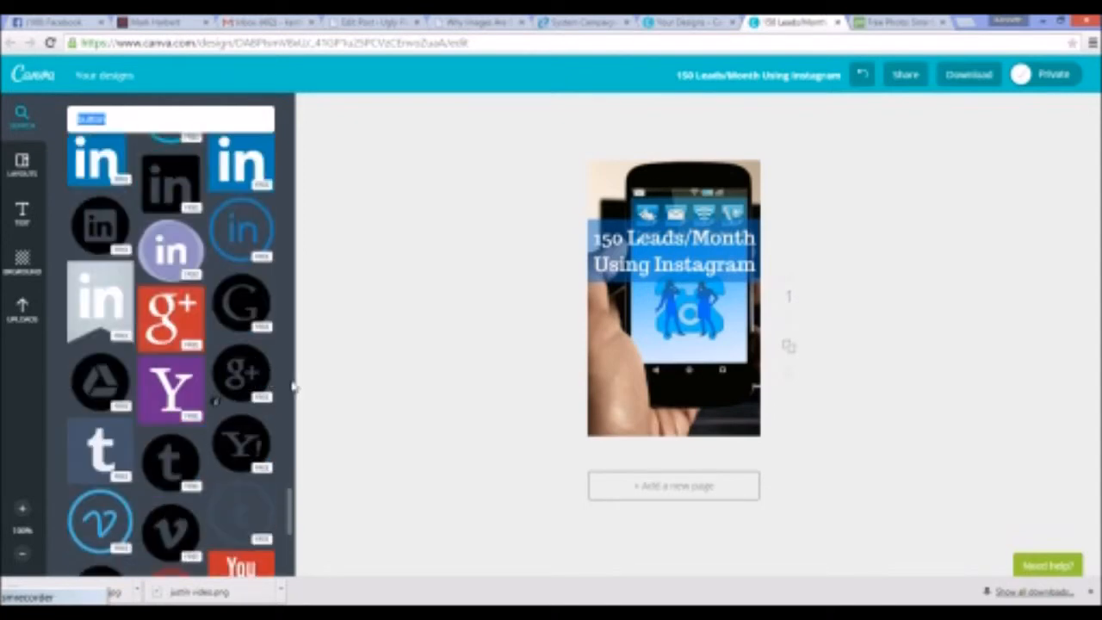
{"action": "scroll", "coordinate": [272, 387], "scroll_direction": "down", "scroll_amount": 1}
{"action": "scroll", "coordinate": [272, 394], "scroll_direction": "up", "scroll_amount": 2}
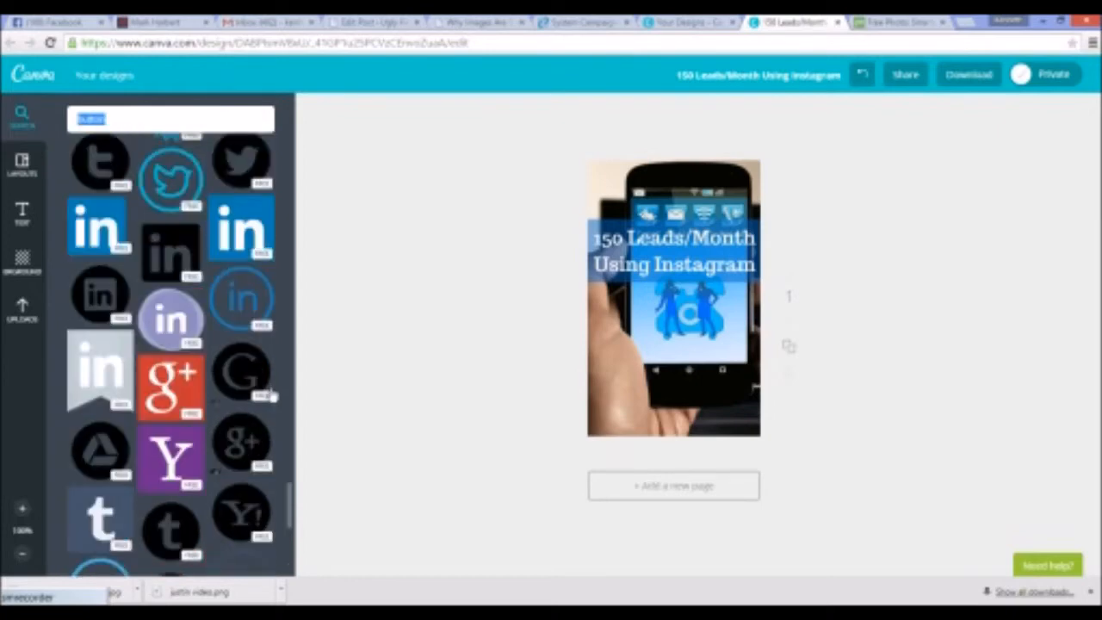
{"action": "scroll", "coordinate": [272, 395], "scroll_direction": "up", "scroll_amount": 2}
{"action": "scroll", "coordinate": [273, 396], "scroll_direction": "down", "scroll_amount": 8}
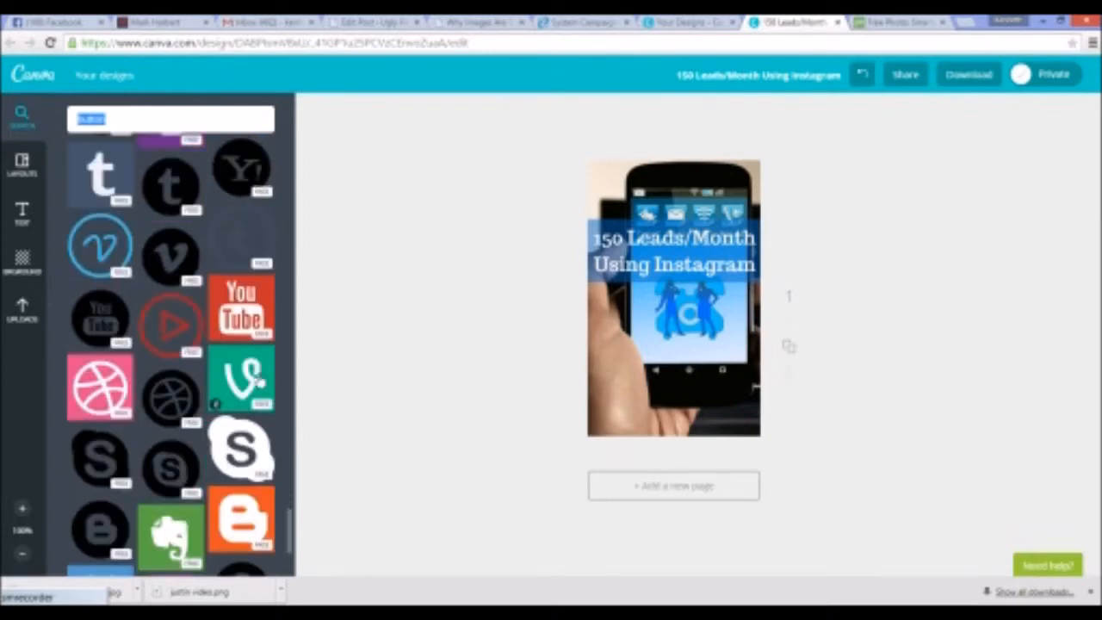
{"action": "left_click", "coordinate": [175, 330]}
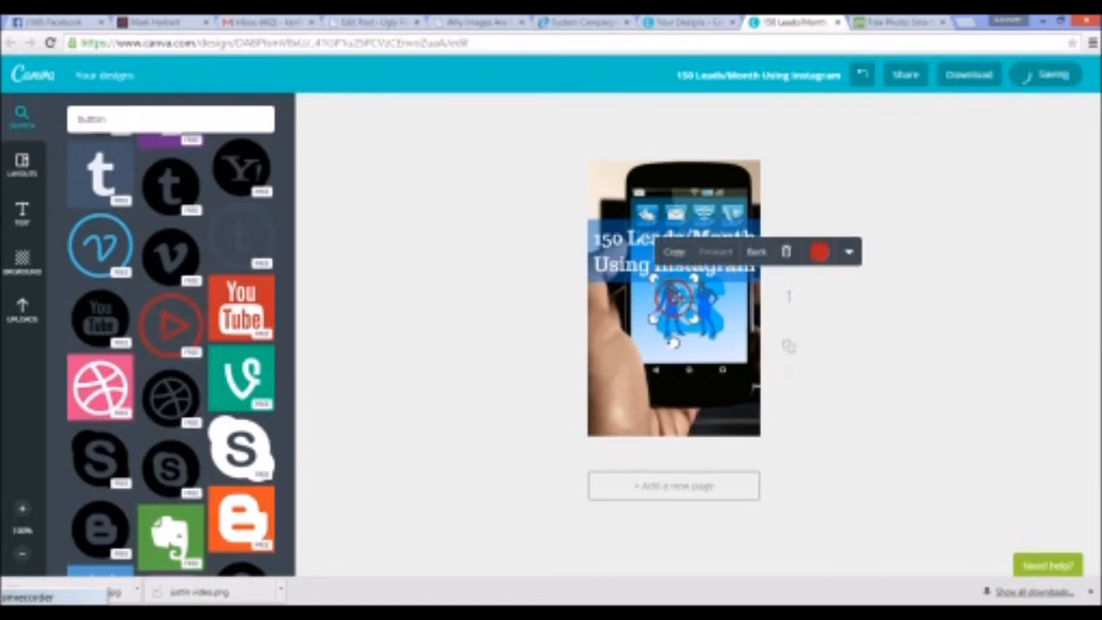
{"action": "left_click_drag", "start_coordinate": [675, 298], "coordinate": [689, 316]}
{"action": "left_click", "coordinate": [857, 405]}
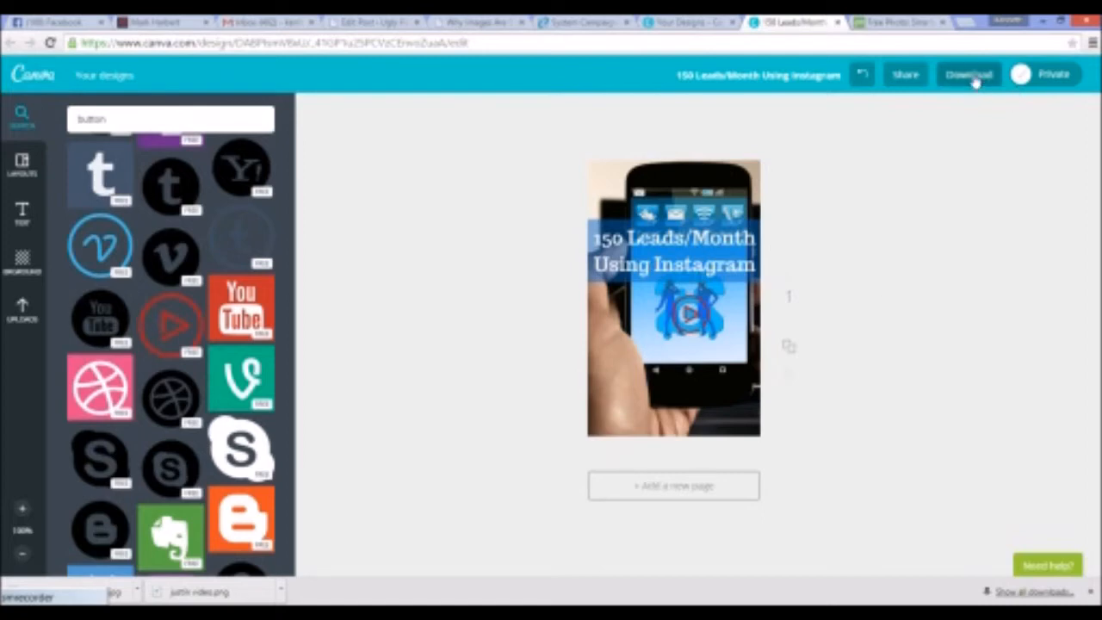
Download the finished banner as an image and save it as a PNG file in the images folder
{"action": "left_click", "coordinate": [972, 76]}
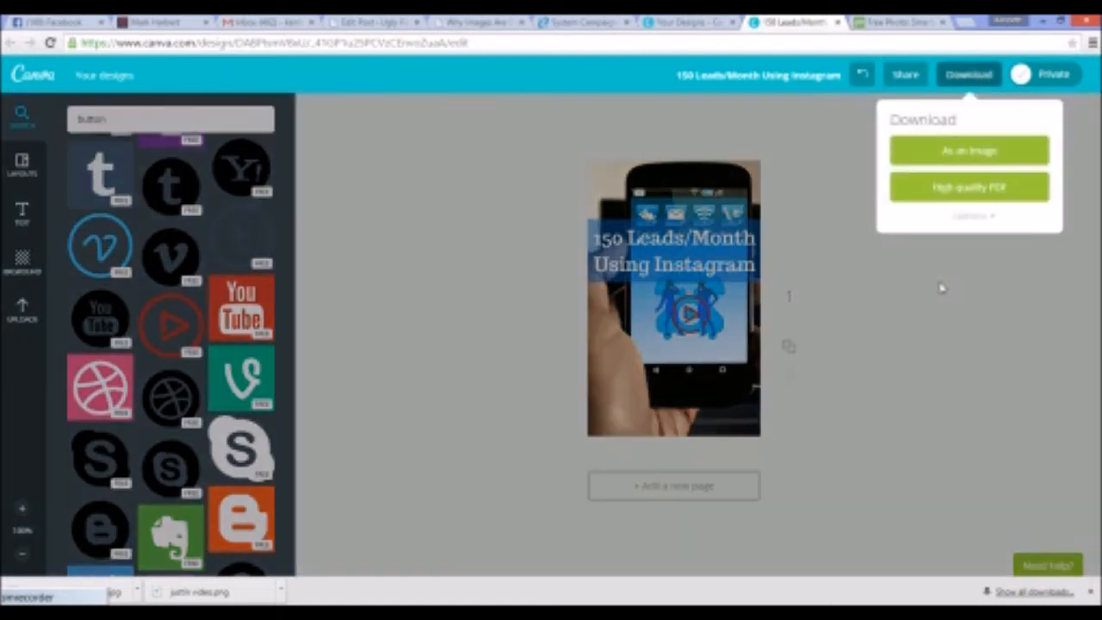
{"action": "left_click", "coordinate": [967, 152]}
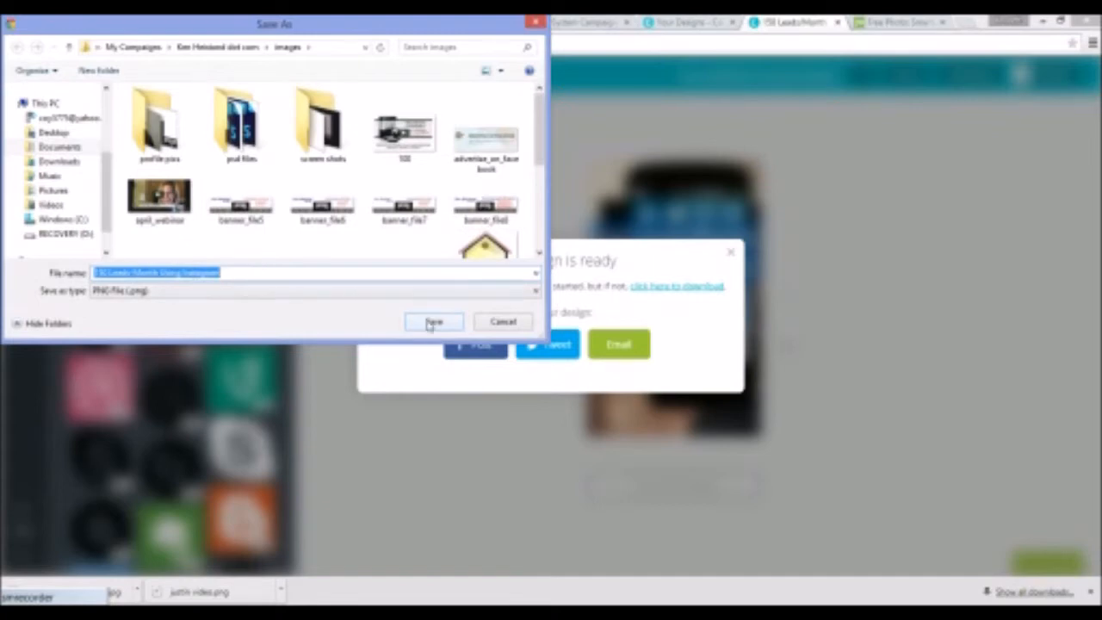
{"action": "left_click", "coordinate": [432, 324]}
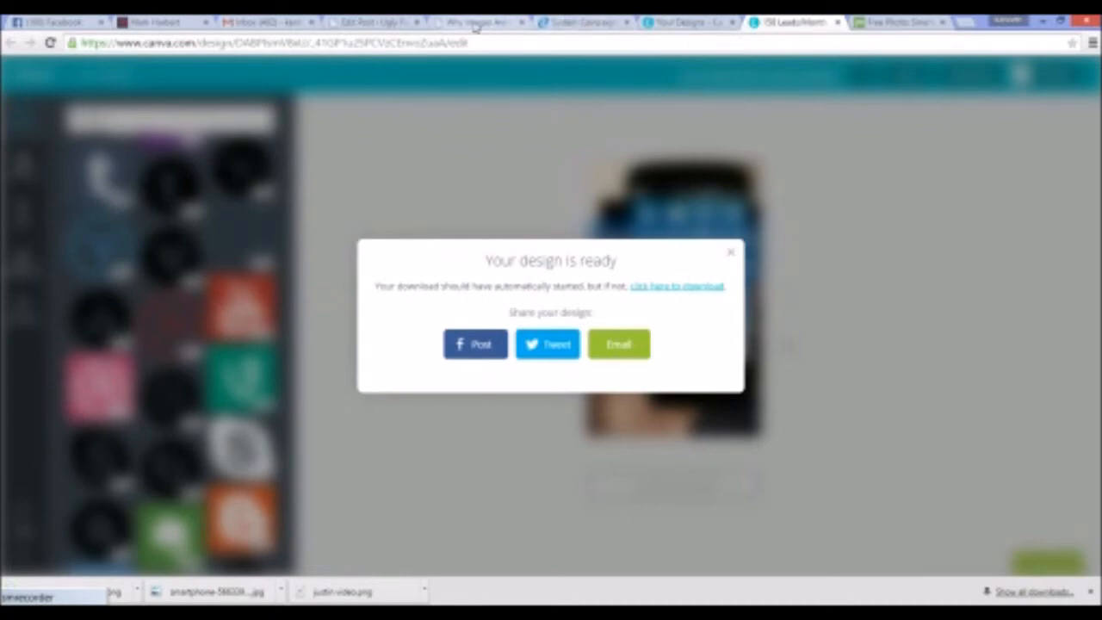
Switch to the WordPress admin of Ugly Pie Cafe and open its Widgets settings
{"action": "left_click", "coordinate": [388, 22]}
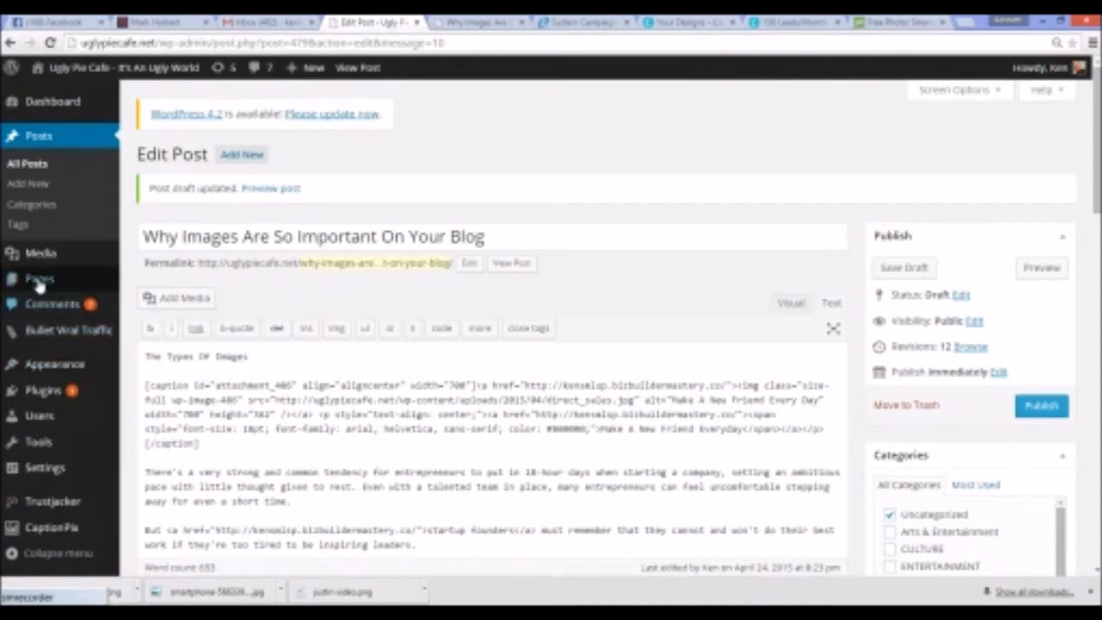
{"action": "mouse_move", "coordinate": [47, 394]}
{"action": "mouse_move", "coordinate": [52, 365]}
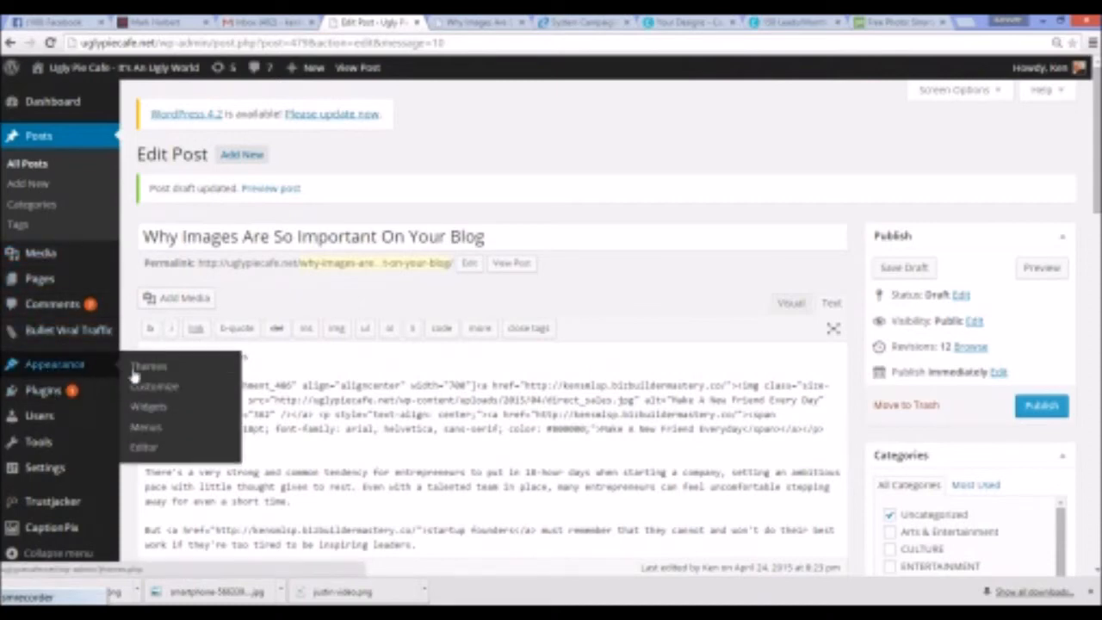
{"action": "left_click", "coordinate": [152, 410]}
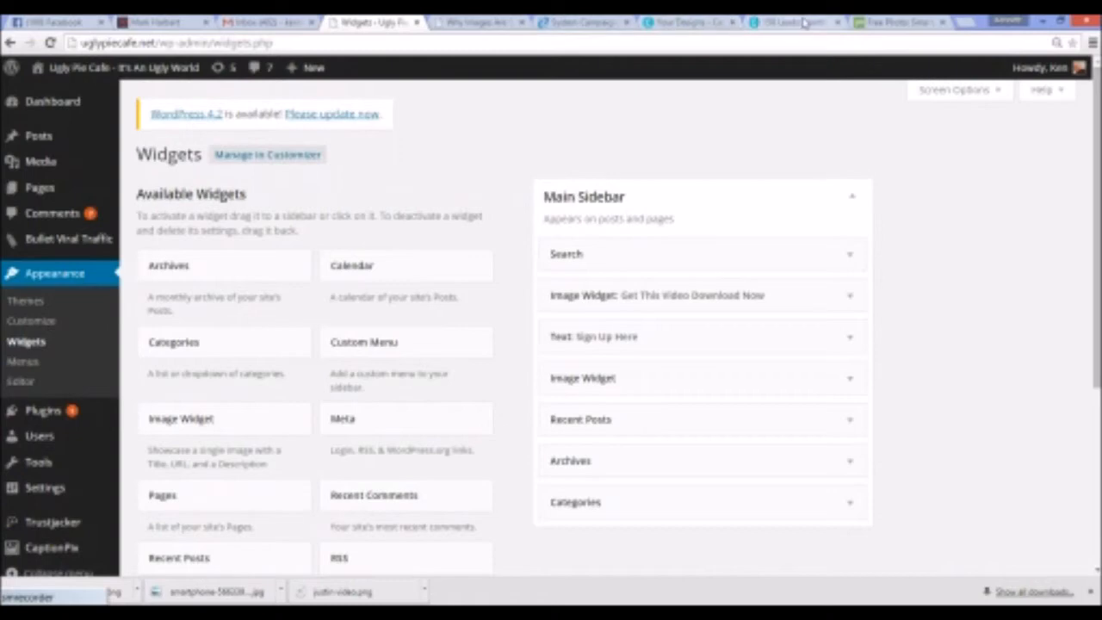
Examine the sidebar in the blog post preview to identify which image the new banner should replace
{"action": "left_click", "coordinate": [472, 21]}
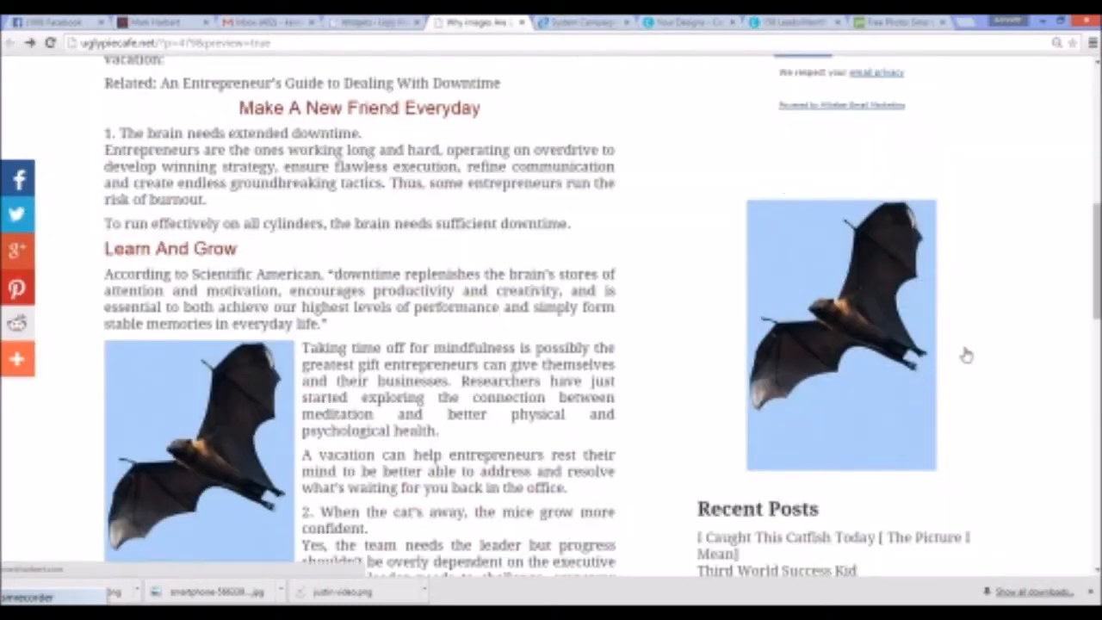
{"action": "scroll", "coordinate": [896, 352], "scroll_direction": "up", "scroll_amount": 4}
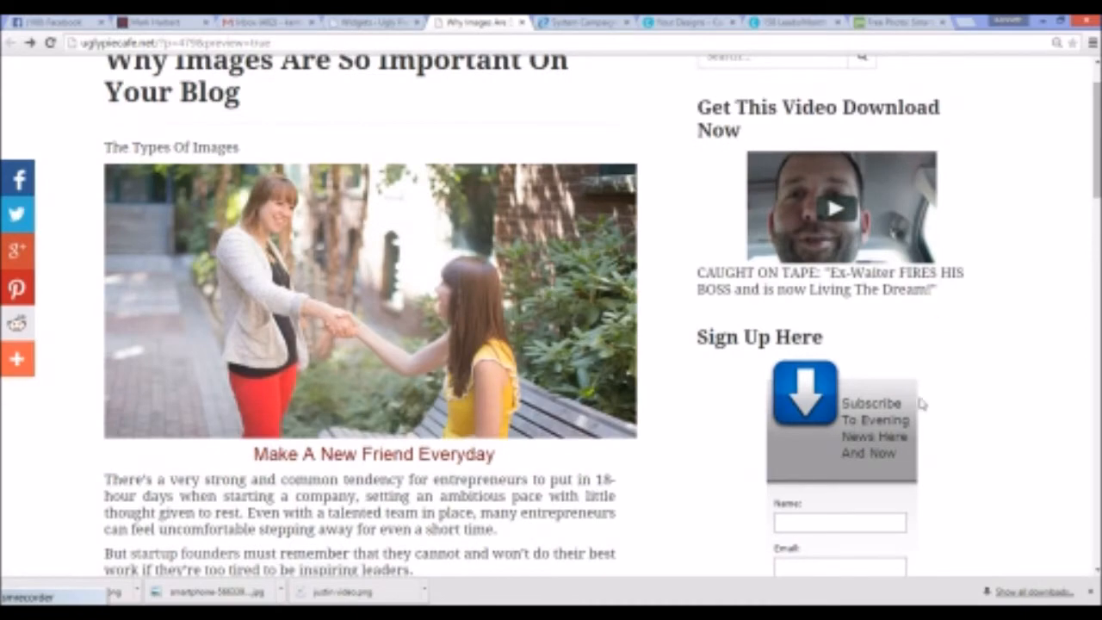
{"action": "scroll", "coordinate": [922, 404], "scroll_direction": "down", "scroll_amount": 2}
{"action": "scroll", "coordinate": [1014, 386], "scroll_direction": "down", "scroll_amount": 4}
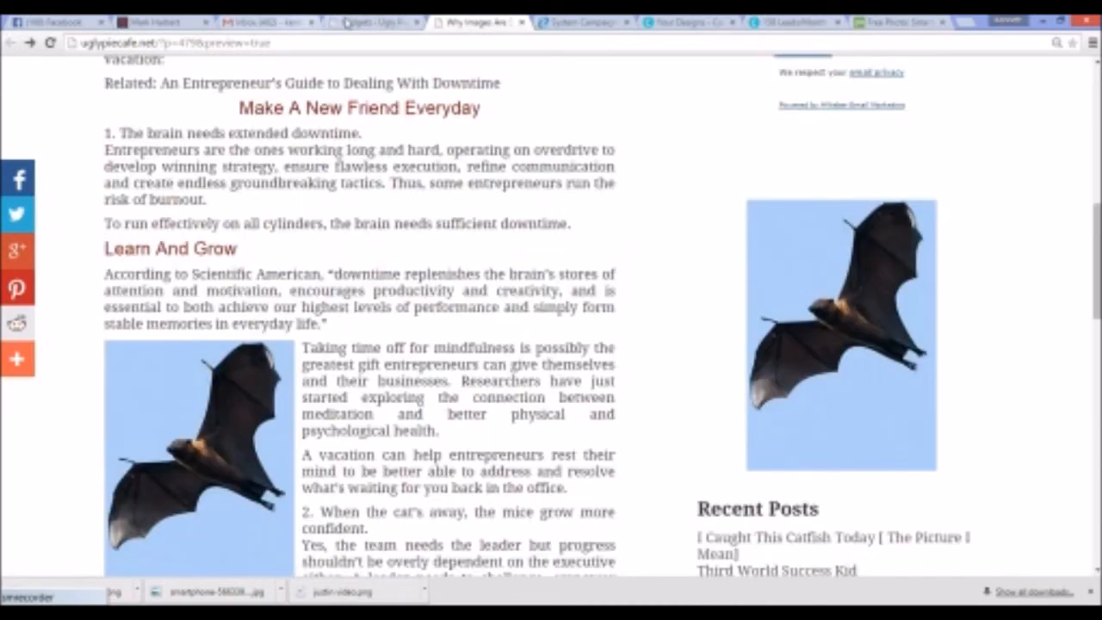
Expand the untitled Image Widget in the Main Sidebar and open the file upload for choosing its image
{"action": "left_click", "coordinate": [372, 23]}
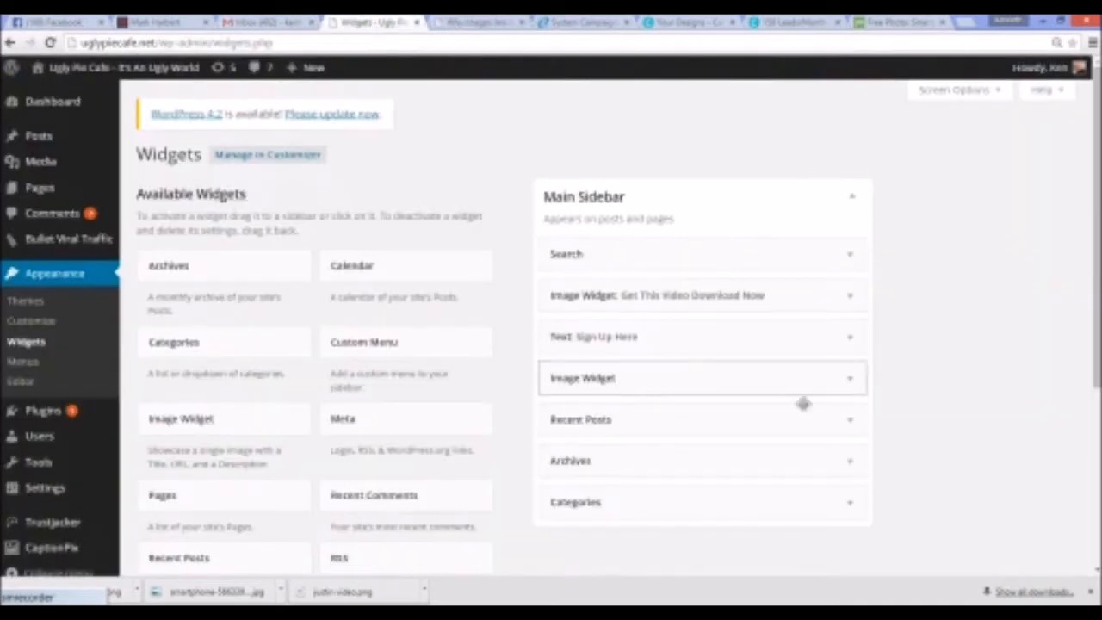
{"action": "left_click", "coordinate": [850, 384]}
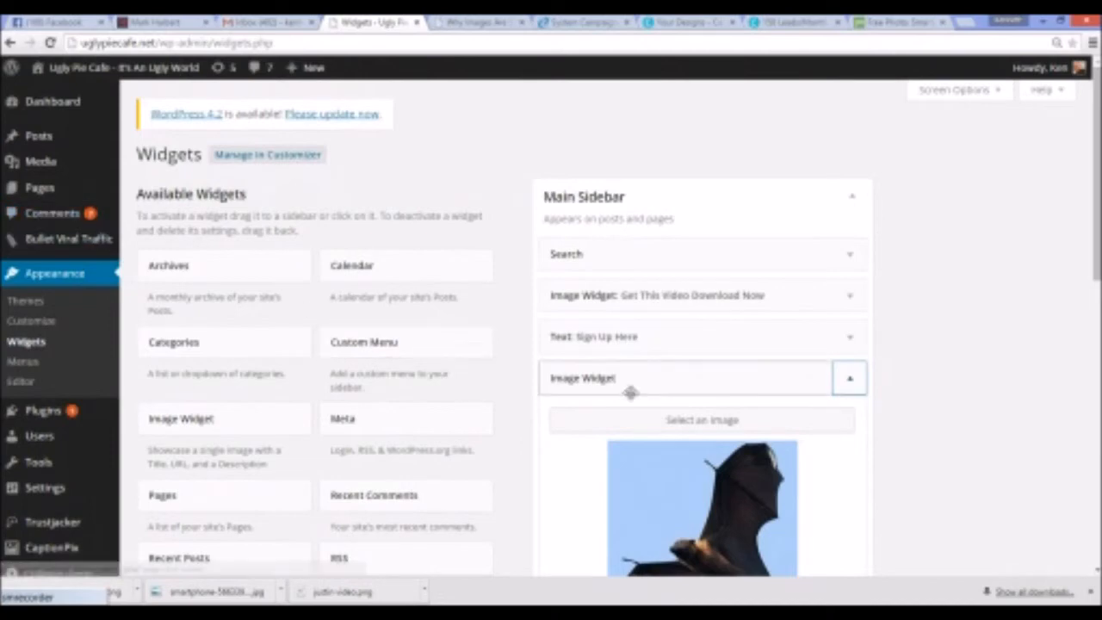
{"action": "scroll", "coordinate": [998, 453], "scroll_direction": "down", "scroll_amount": 2}
{"action": "left_click", "coordinate": [697, 283]}
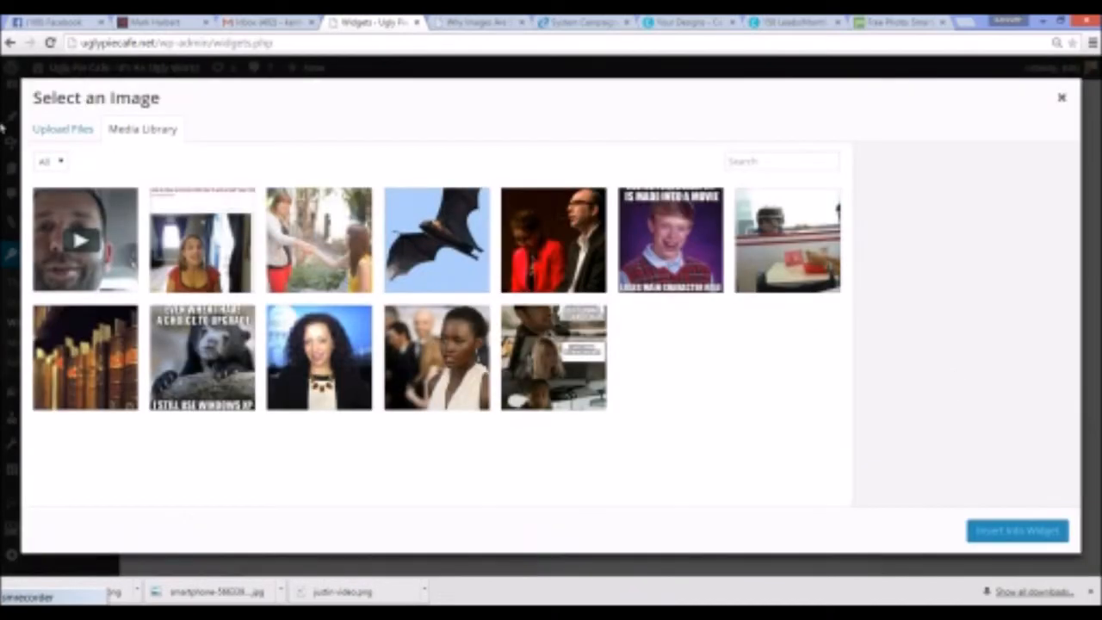
{"action": "left_click", "coordinate": [62, 131]}
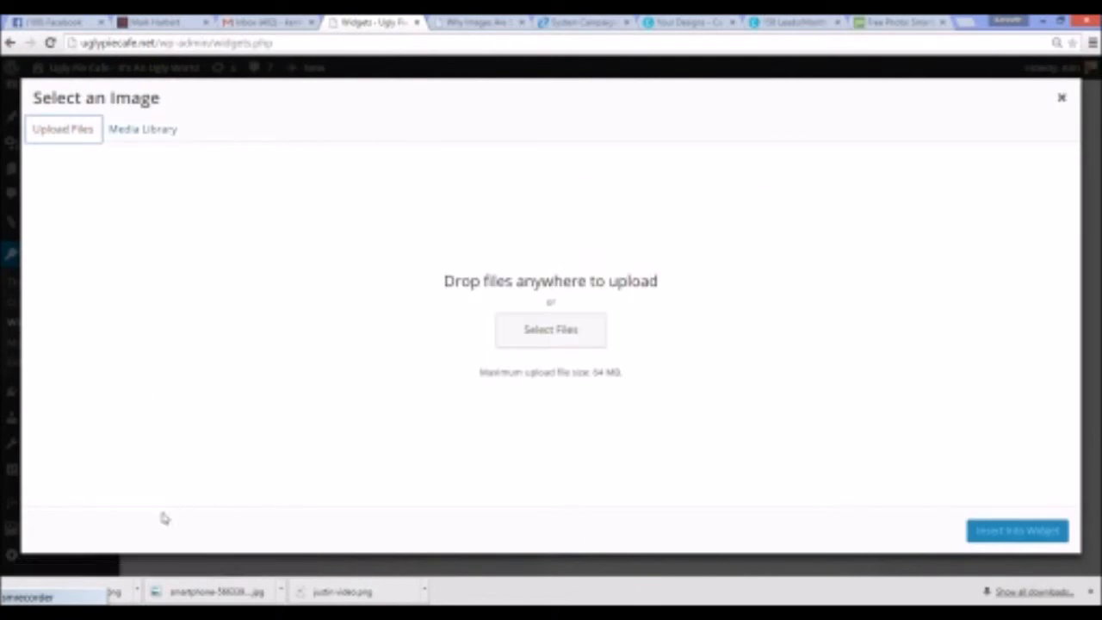
Upload the "150 Leads-Month Using Instagram" file from the images folder and insert it into the widget
{"action": "key", "text": "alt+Tab"}
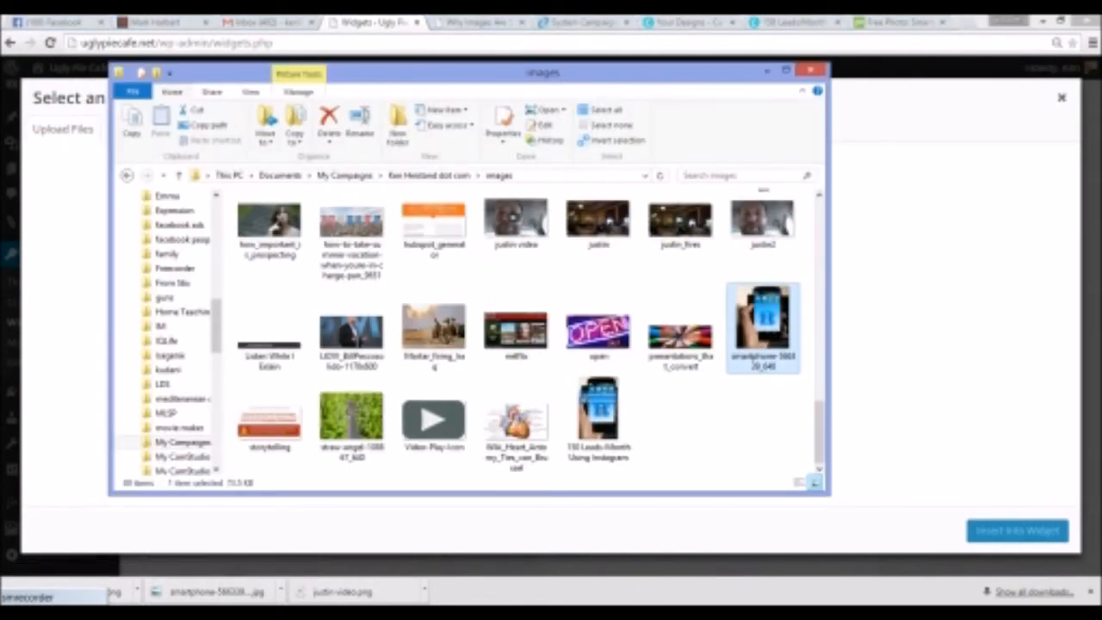
{"action": "left_click", "coordinate": [422, 176]}
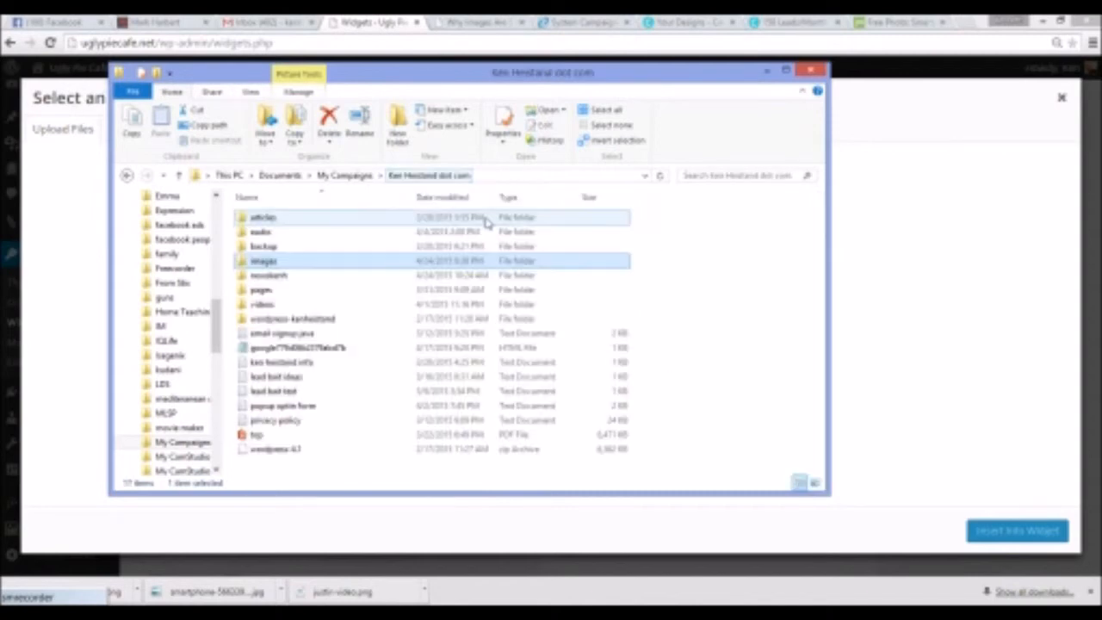
{"action": "double_click", "coordinate": [263, 264]}
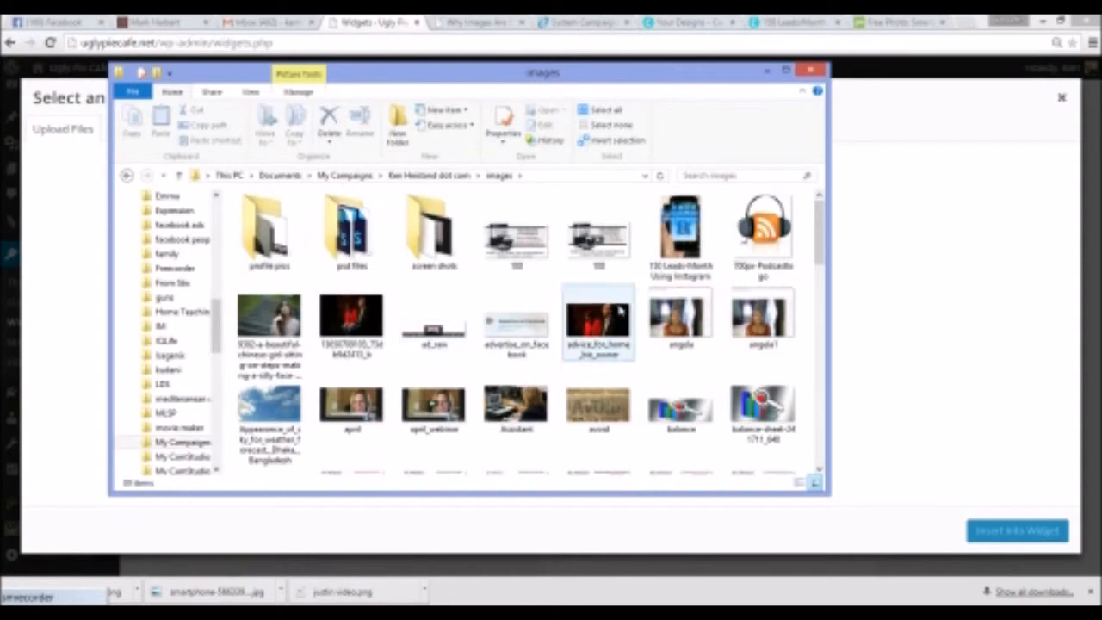
{"action": "left_click_drag", "start_coordinate": [686, 246], "coordinate": [836, 485]}
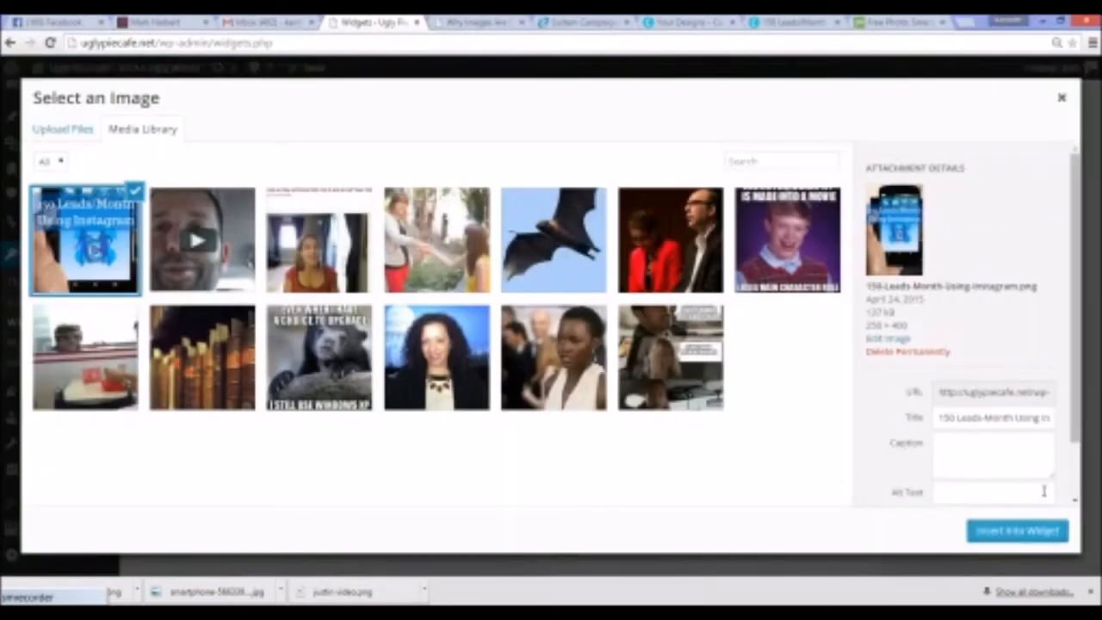
{"action": "left_click", "coordinate": [1017, 531]}
Copy the Insta Biz Builder capture page link from the System Campaigns page of MLM Lead System Pro
{"action": "scroll", "coordinate": [925, 419], "scroll_direction": "down", "scroll_amount": 2}
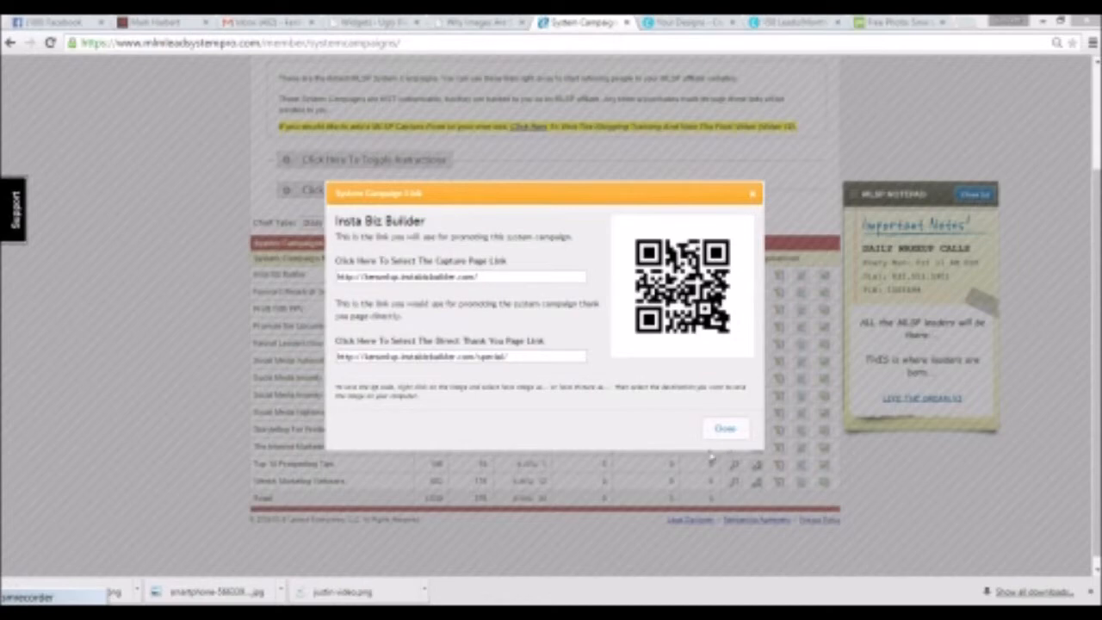
{"action": "right_click", "coordinate": [448, 278]}
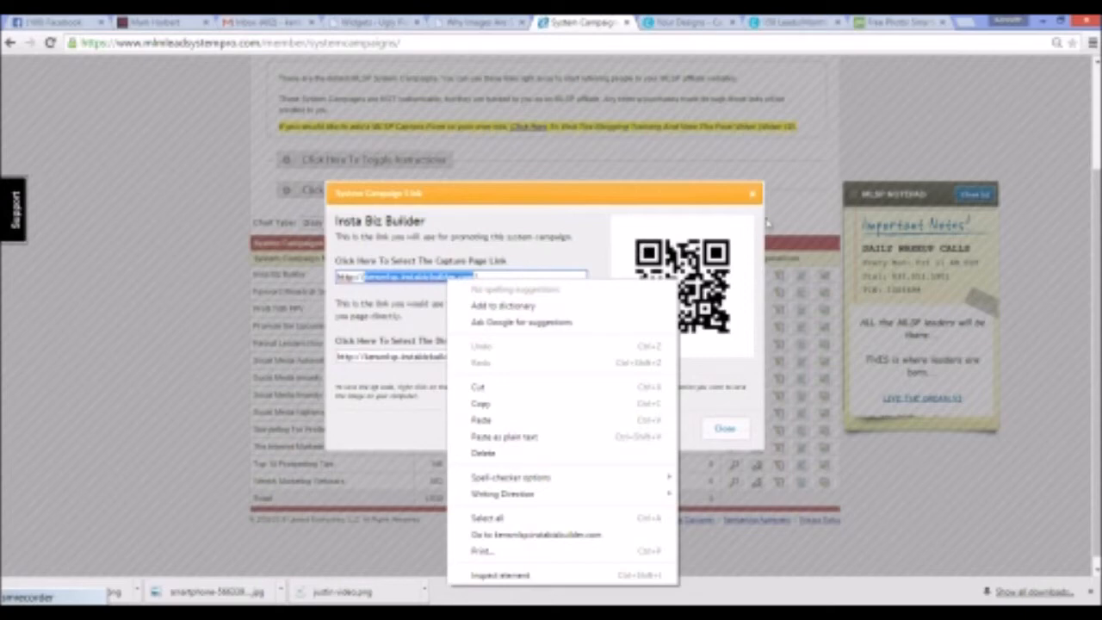
{"action": "left_click", "coordinate": [482, 404]}
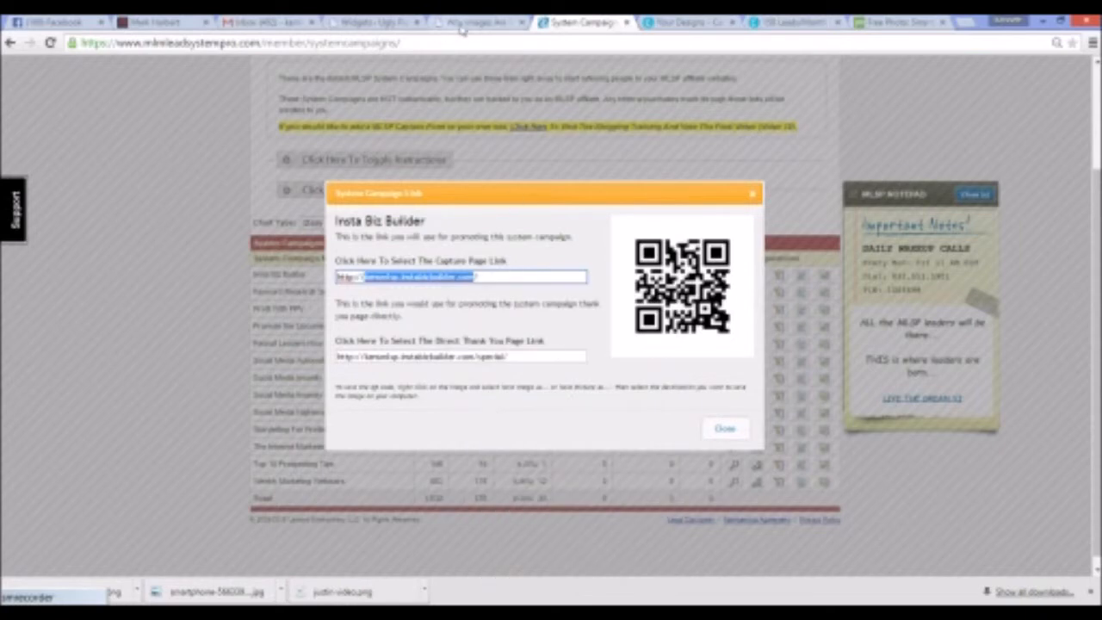
Replace the Image Widget's link in WordPress with the copied capture page address, save the widget and close it
{"action": "left_click", "coordinate": [387, 23]}
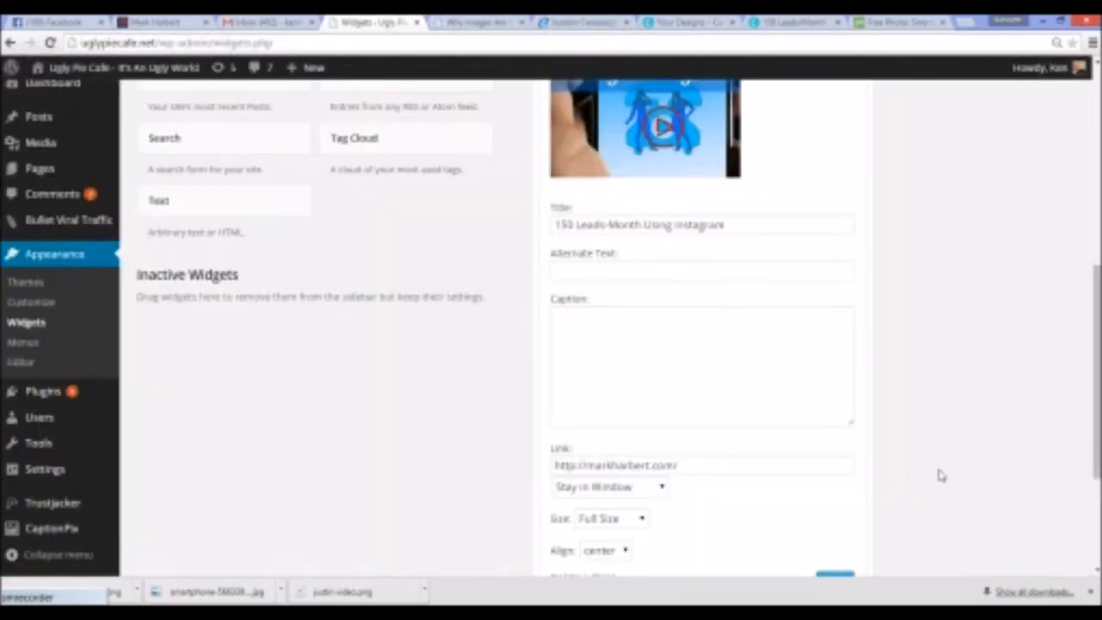
{"action": "scroll", "coordinate": [939, 474], "scroll_direction": "down", "scroll_amount": 3}
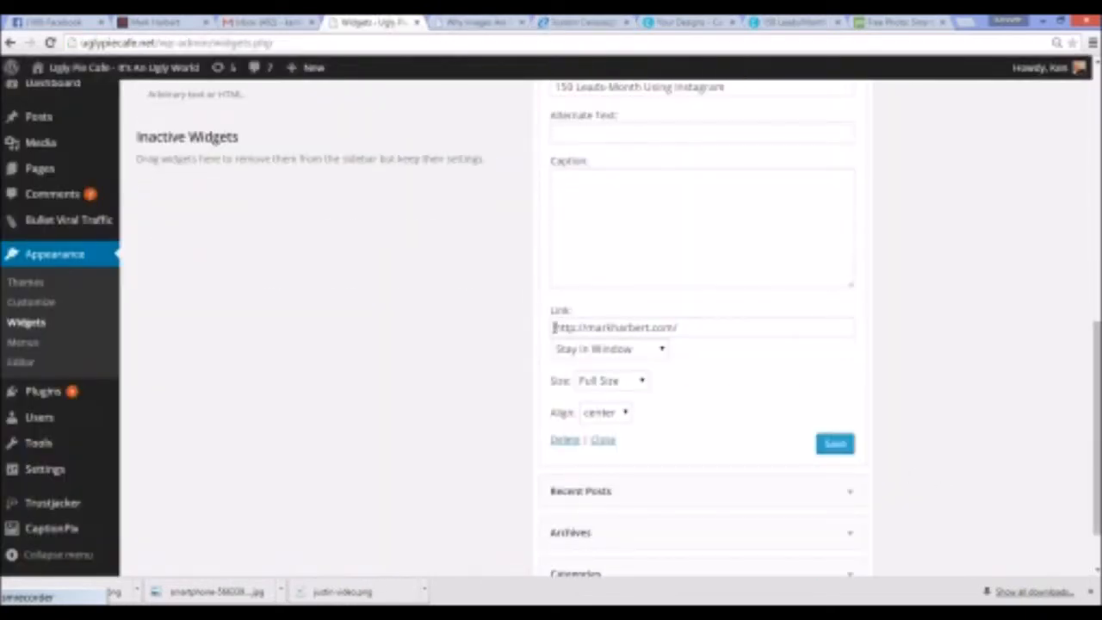
{"action": "left_click_drag", "start_coordinate": [553, 327], "coordinate": [699, 326]}
{"action": "right_click", "coordinate": [665, 332]}
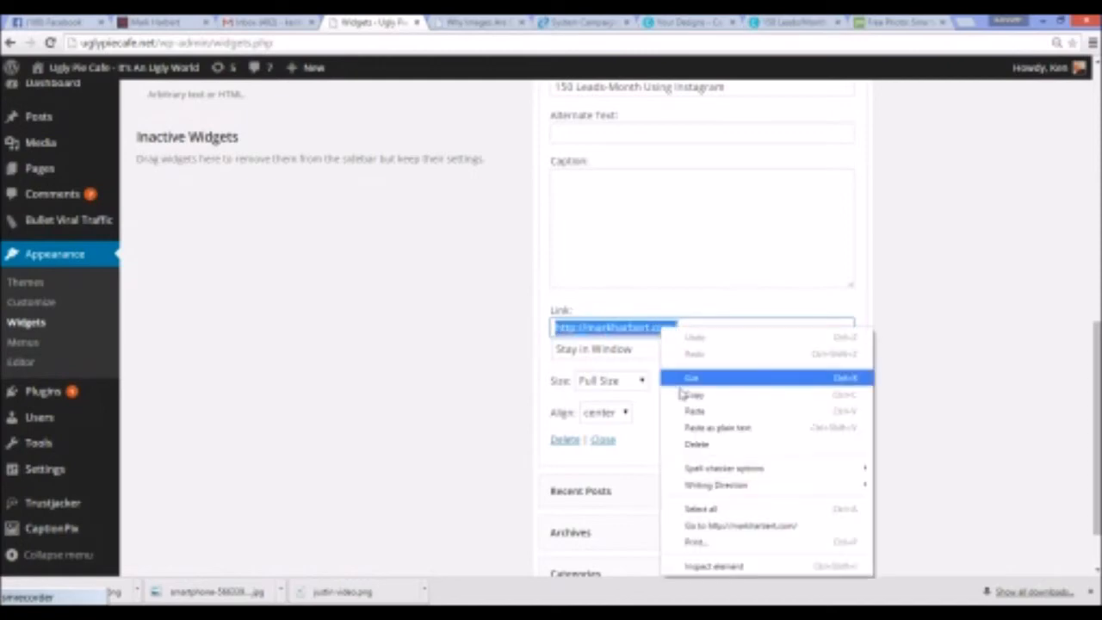
{"action": "left_click", "coordinate": [699, 412]}
{"action": "left_click", "coordinate": [834, 445]}
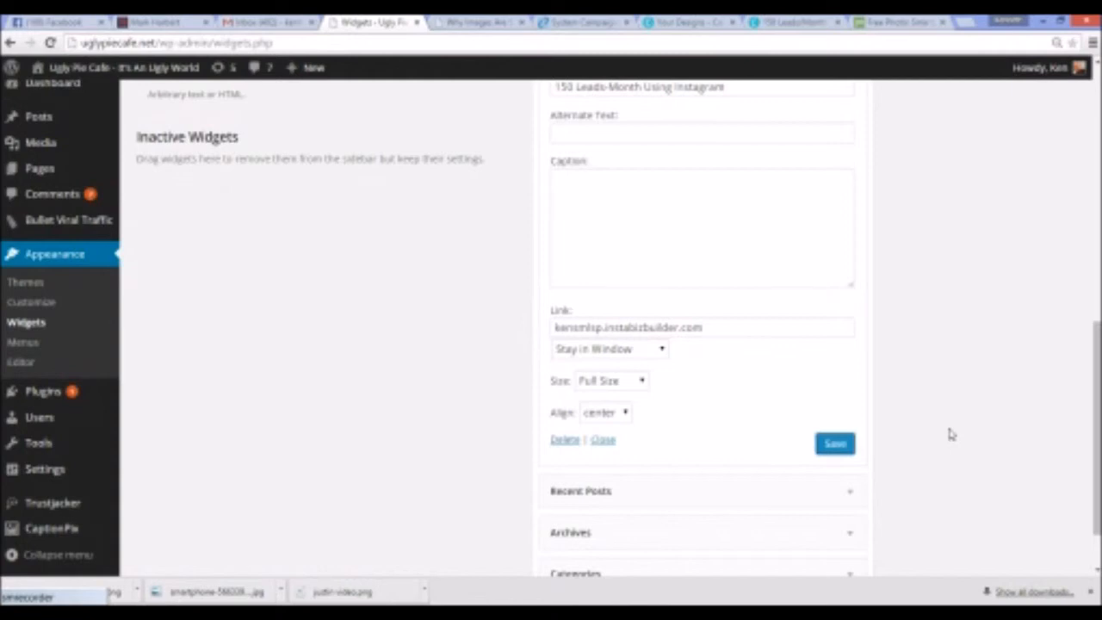
{"action": "left_click", "coordinate": [603, 440]}
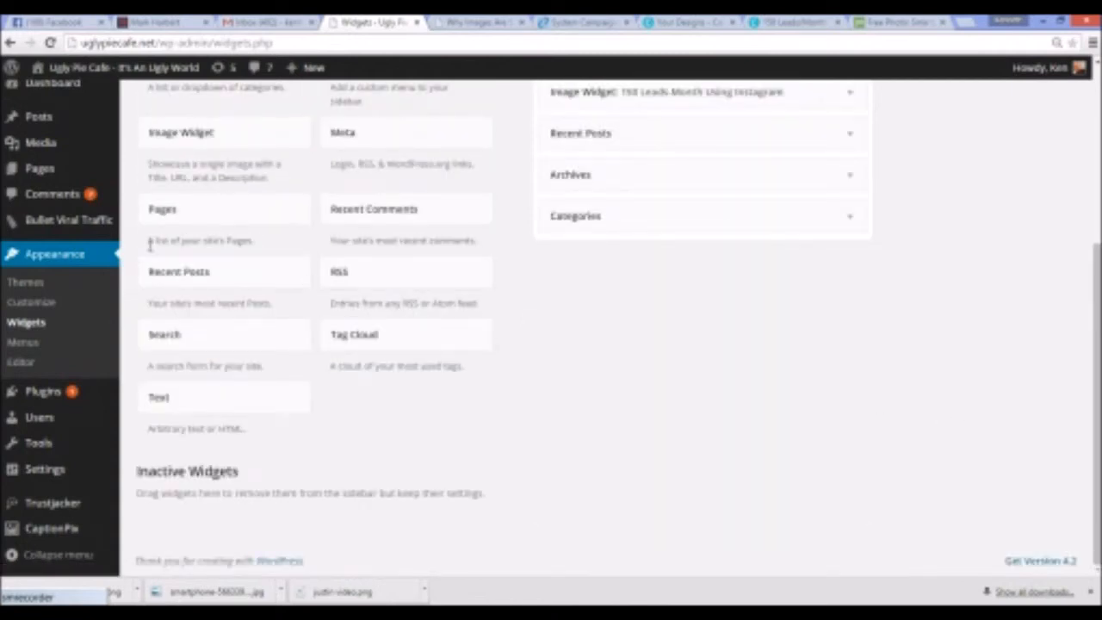
Open the list of all pages in the WordPress admin
{"action": "mouse_move", "coordinate": [86, 170]}
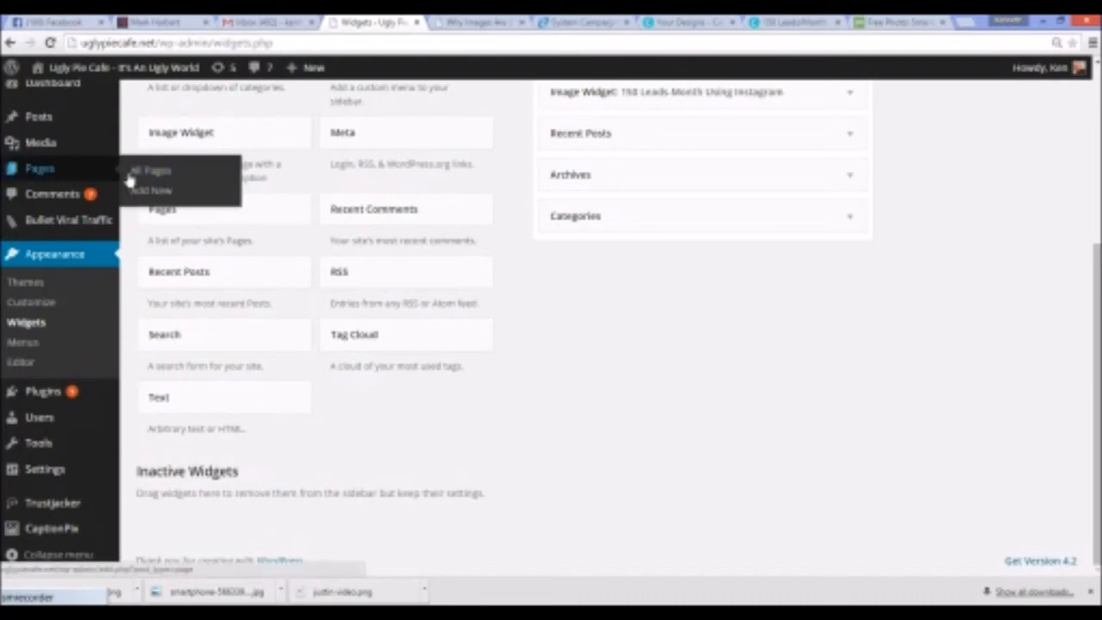
{"action": "left_click", "coordinate": [172, 178]}
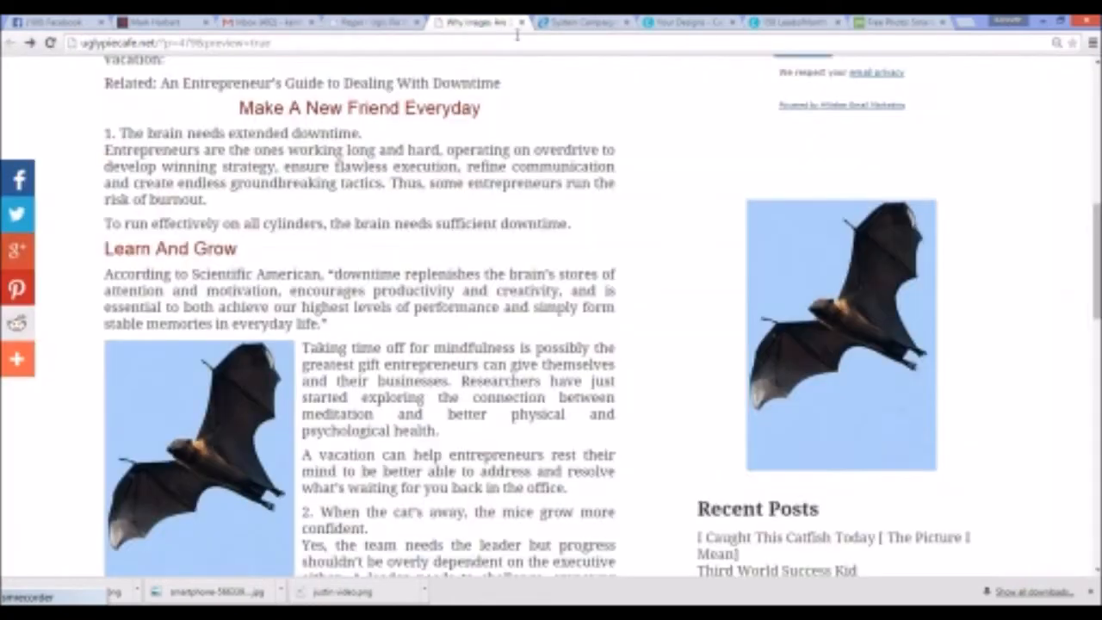
Reload the blog post preview and check how the Instagram banner looks in the sidebar
{"action": "left_click", "coordinate": [477, 23]}
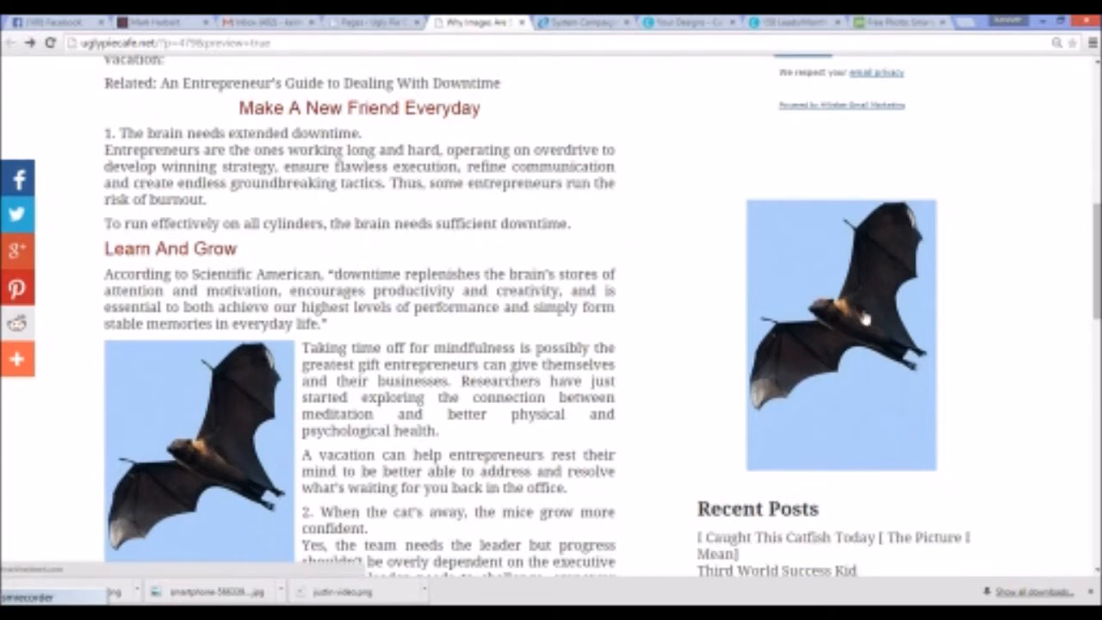
{"action": "left_click", "coordinate": [47, 47]}
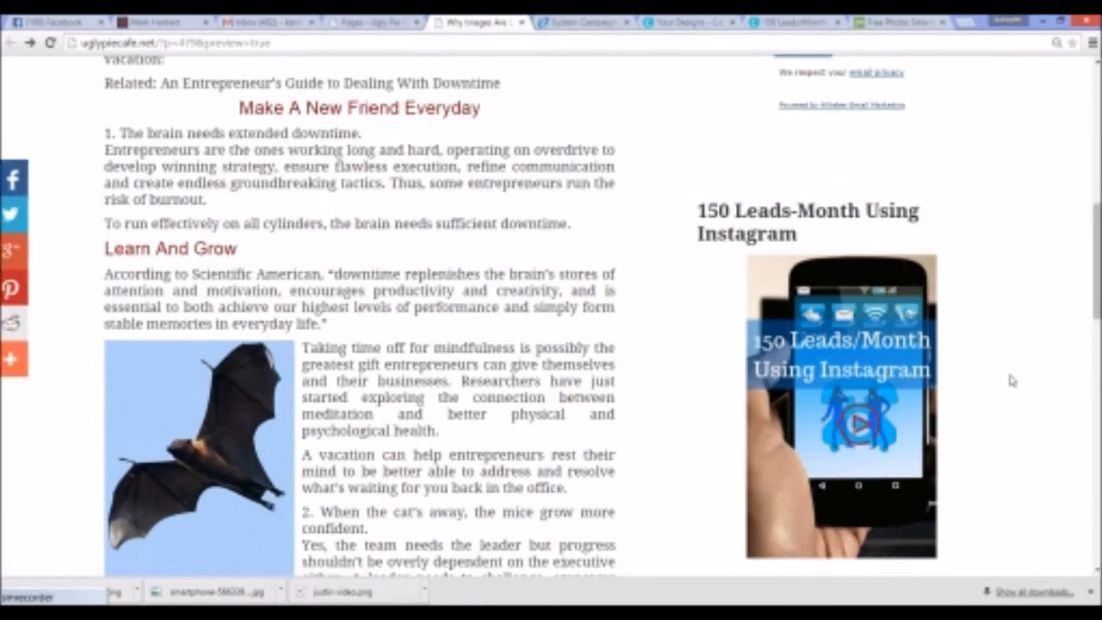
{"action": "scroll", "coordinate": [1008, 381], "scroll_direction": "down", "scroll_amount": 2}
{"action": "scroll", "coordinate": [1013, 380], "scroll_direction": "up", "scroll_amount": 2}
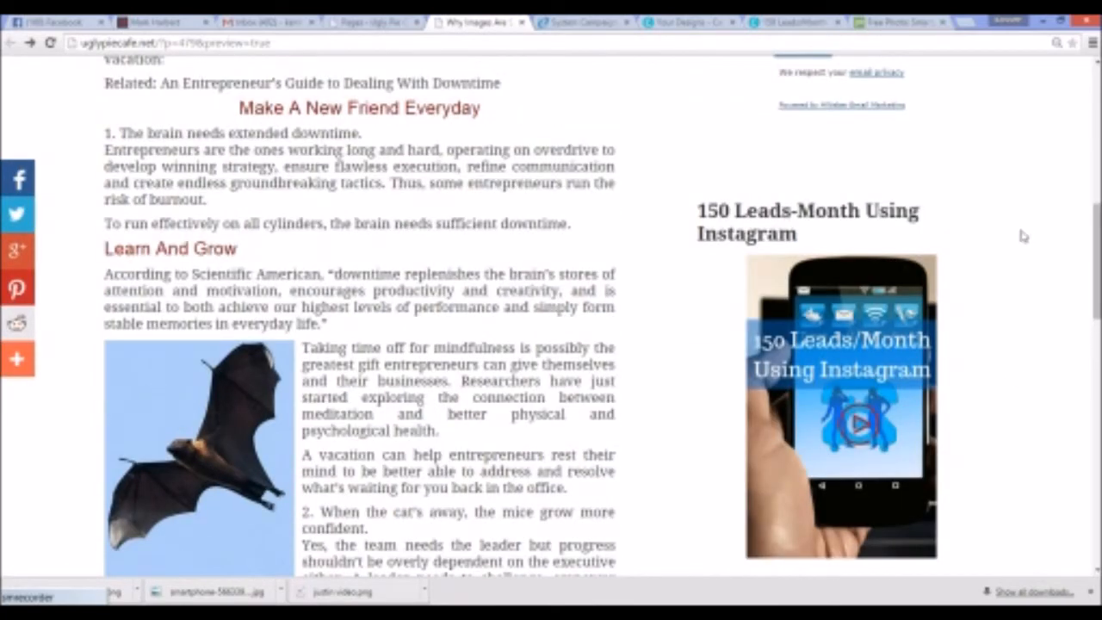
{"action": "scroll", "coordinate": [1017, 299], "scroll_direction": "down", "scroll_amount": 1}
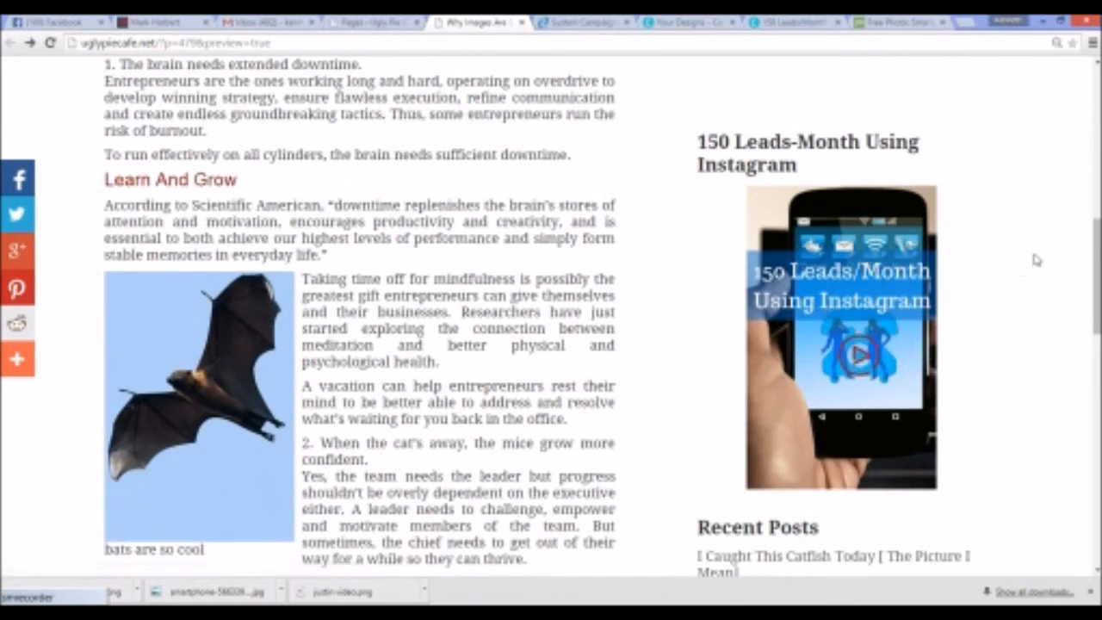
{"action": "scroll", "coordinate": [1037, 260], "scroll_direction": "up", "scroll_amount": 3}
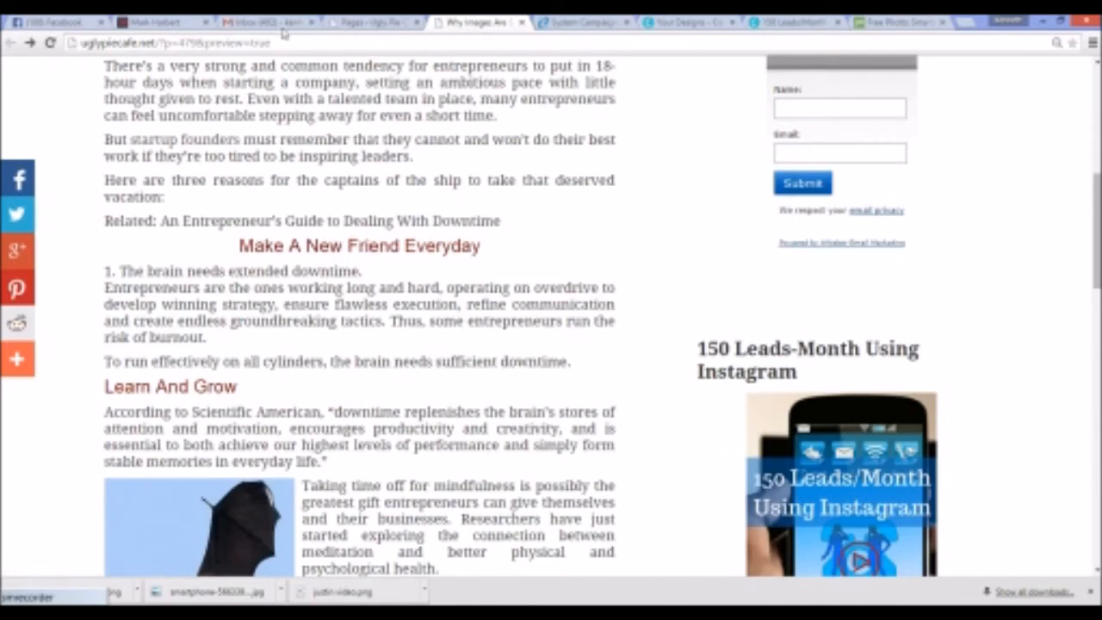
Go to the Widgets page of the WordPress admin and expand the "150 Leads-Month Using Instagram" image widget
{"action": "left_click", "coordinate": [351, 24]}
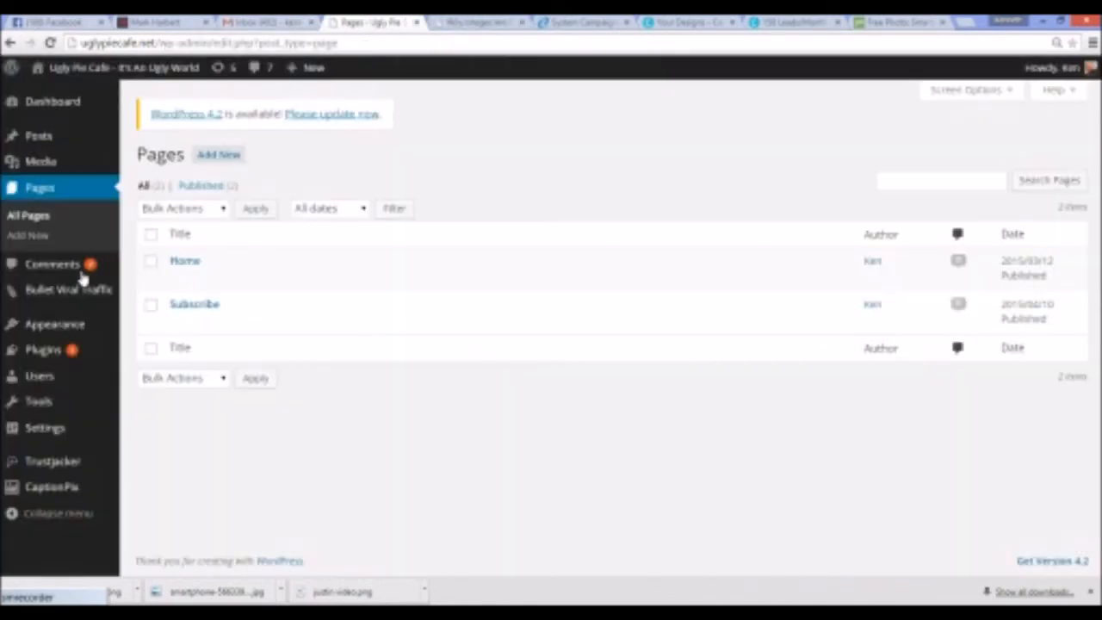
{"action": "mouse_move", "coordinate": [58, 336]}
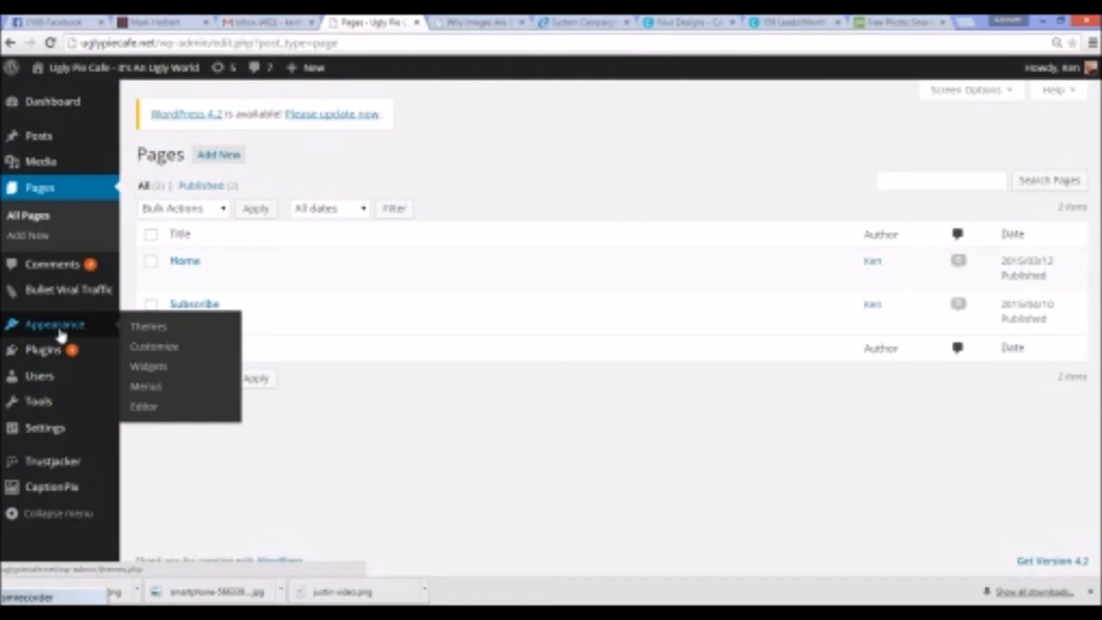
{"action": "left_click", "coordinate": [155, 368]}
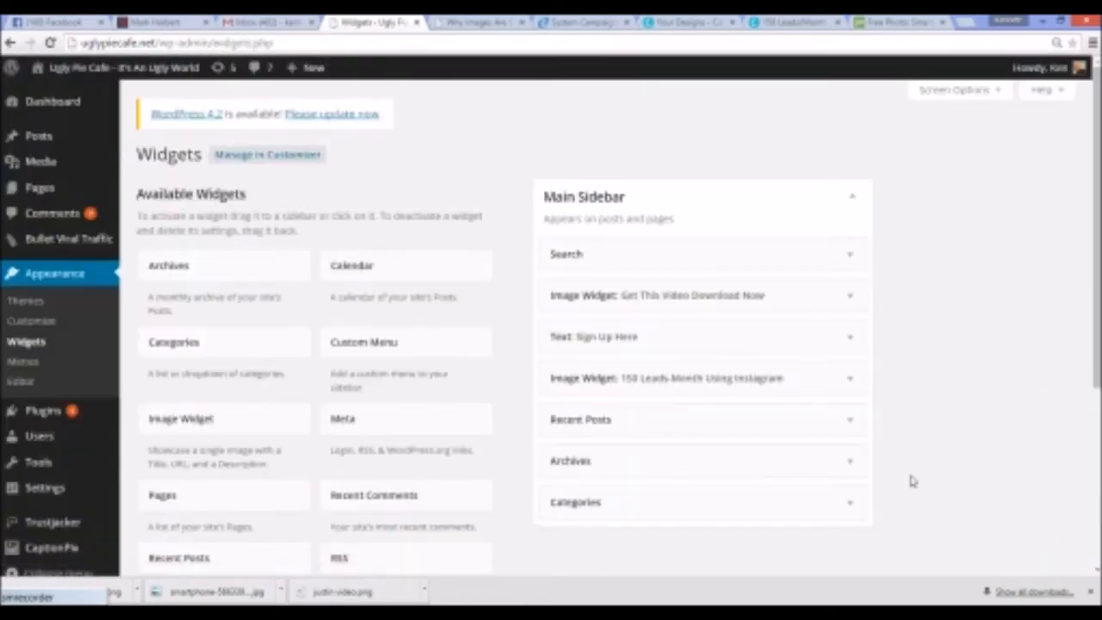
{"action": "left_click", "coordinate": [851, 379]}
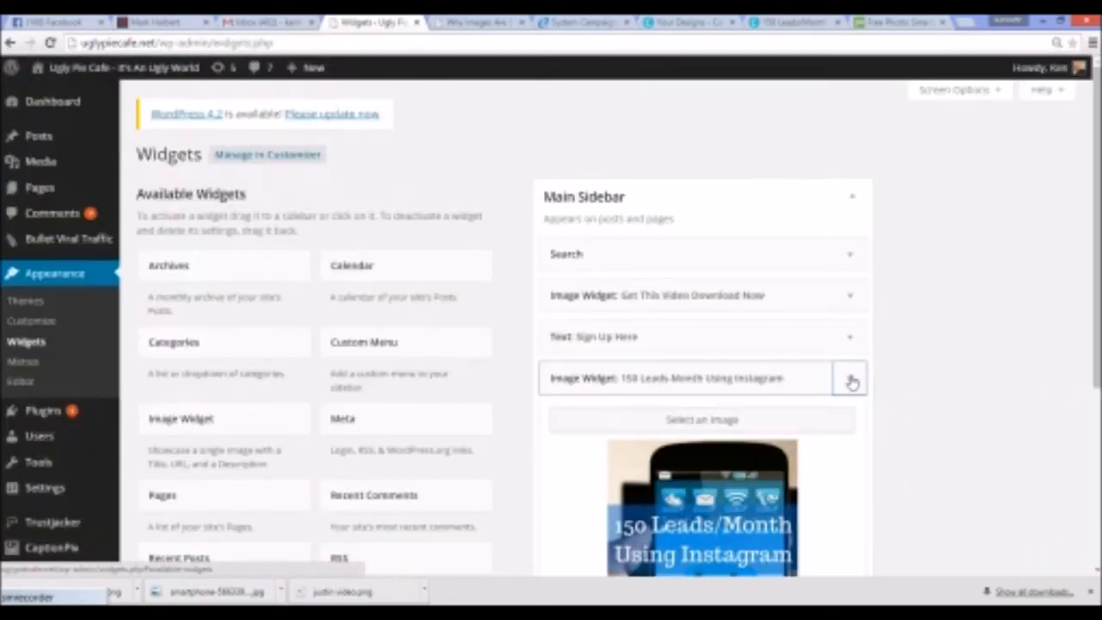
Clear the title of the Instagram image widget, save the widget and close it
{"action": "scroll", "coordinate": [921, 406], "scroll_direction": "down", "scroll_amount": 3}
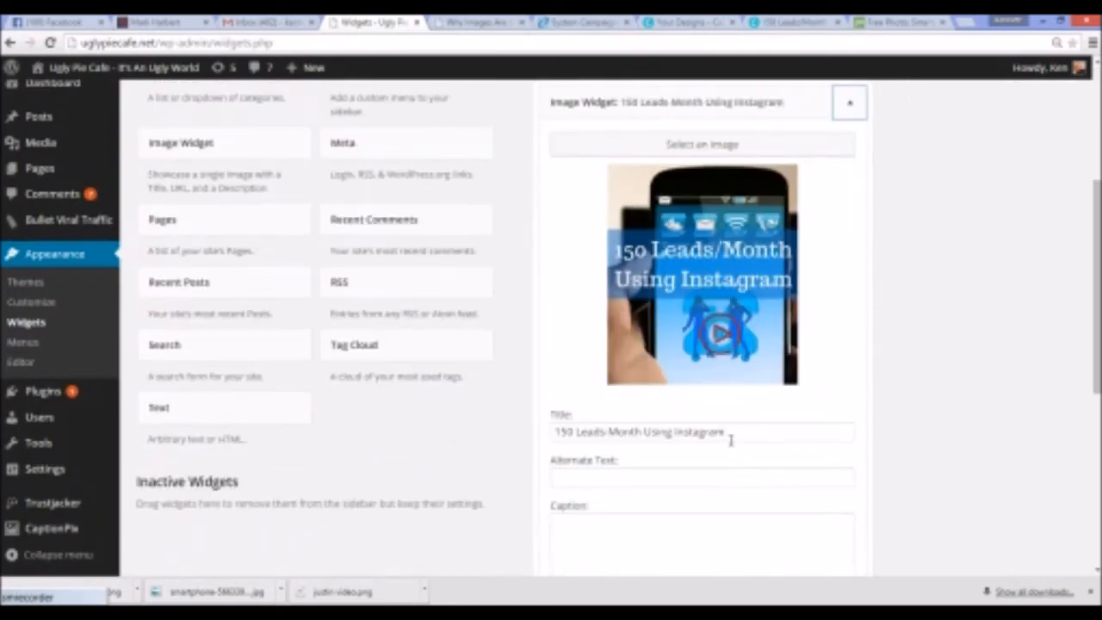
{"action": "left_click_drag", "start_coordinate": [730, 433], "coordinate": [462, 438]}
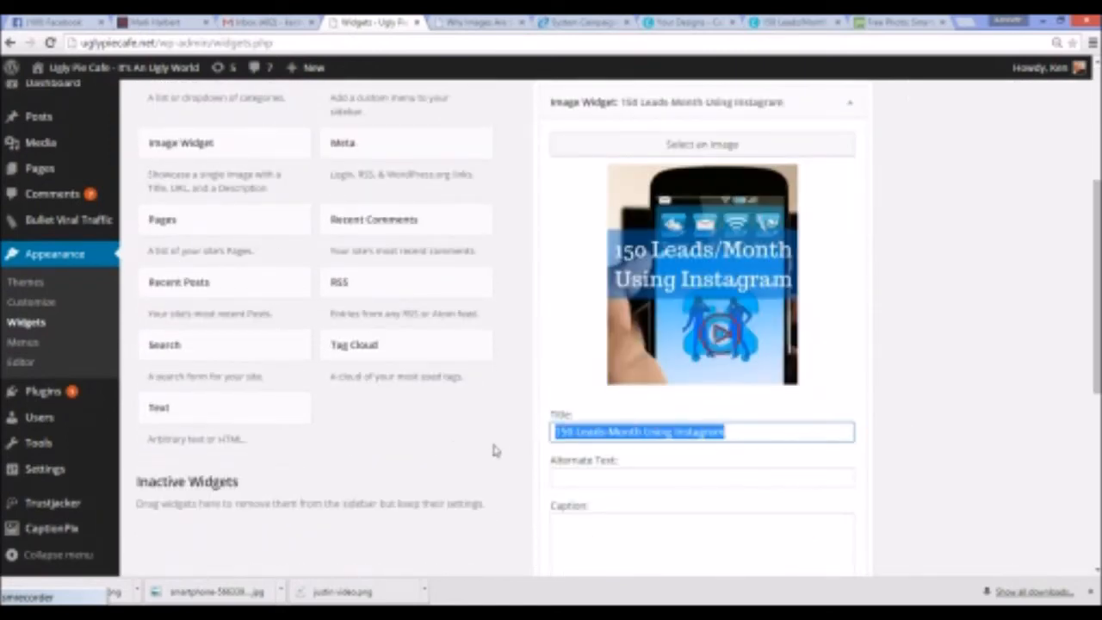
{"action": "key", "text": "BackSpace"}
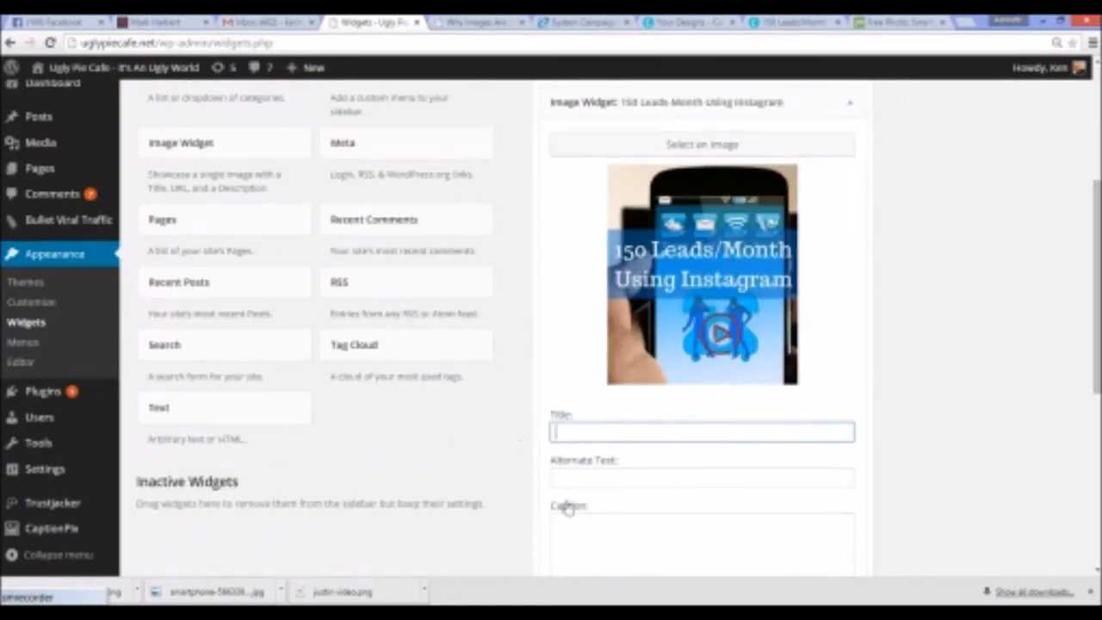
{"action": "scroll", "coordinate": [914, 502], "scroll_direction": "down", "scroll_amount": 3}
{"action": "scroll", "coordinate": [914, 502], "scroll_direction": "down", "scroll_amount": 3}
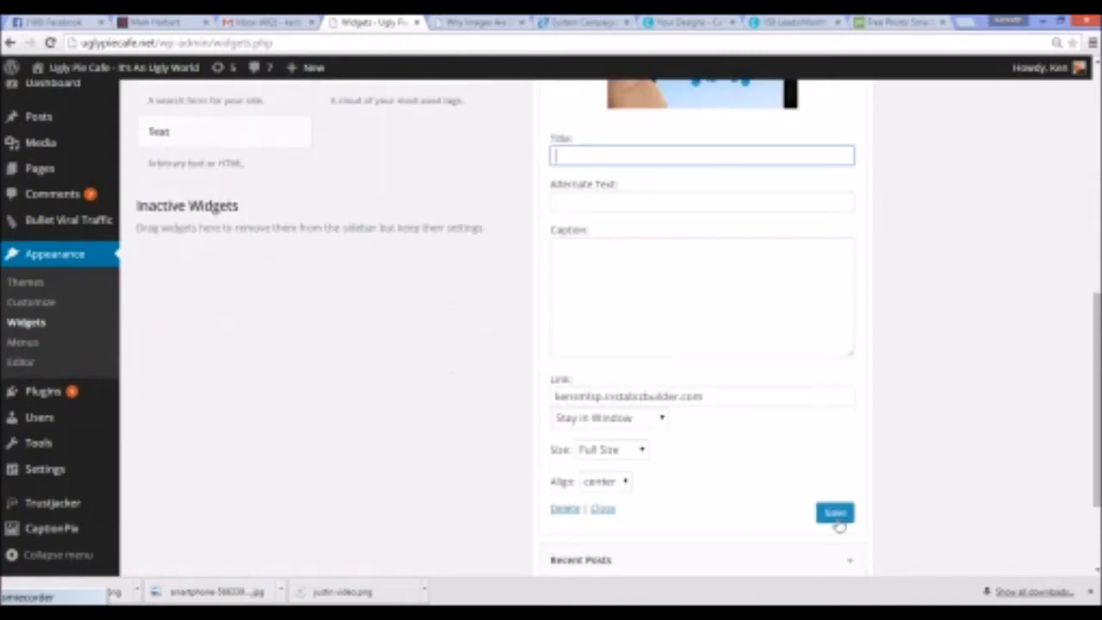
{"action": "left_click", "coordinate": [835, 513]}
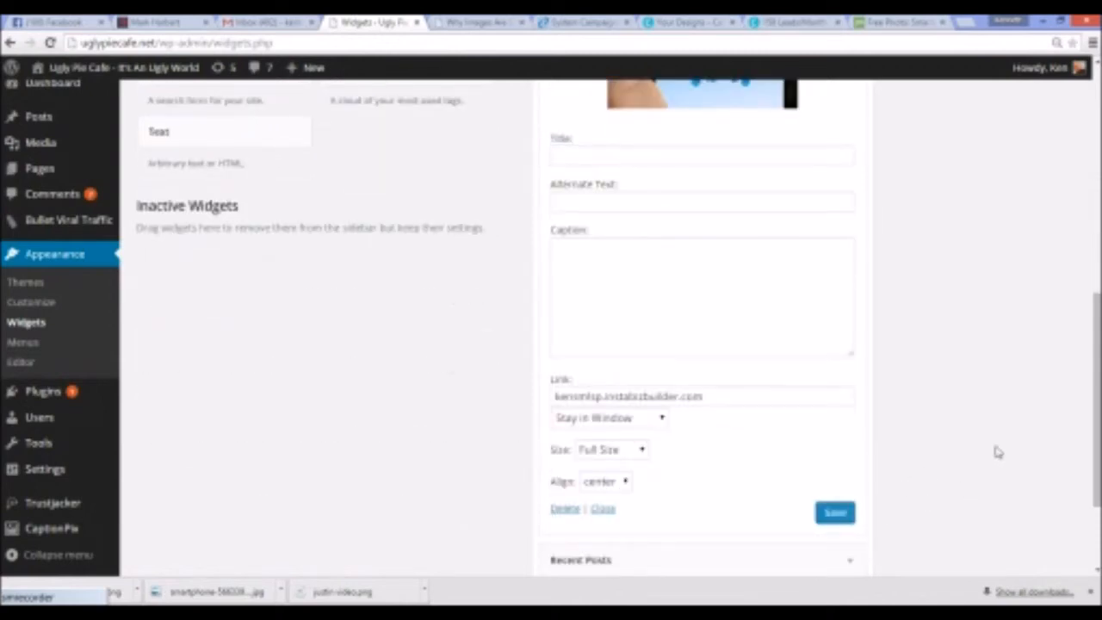
{"action": "left_click", "coordinate": [602, 510]}
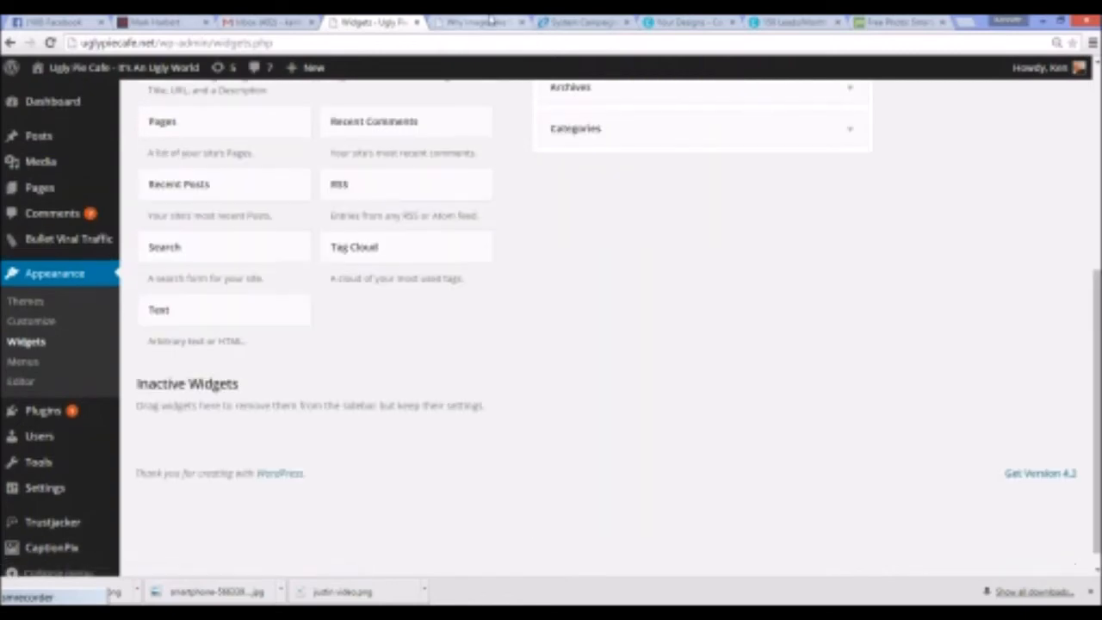
Return to the refreshed blog post preview and examine the Instagram banner in the sidebar without a title
{"action": "left_click", "coordinate": [489, 21]}
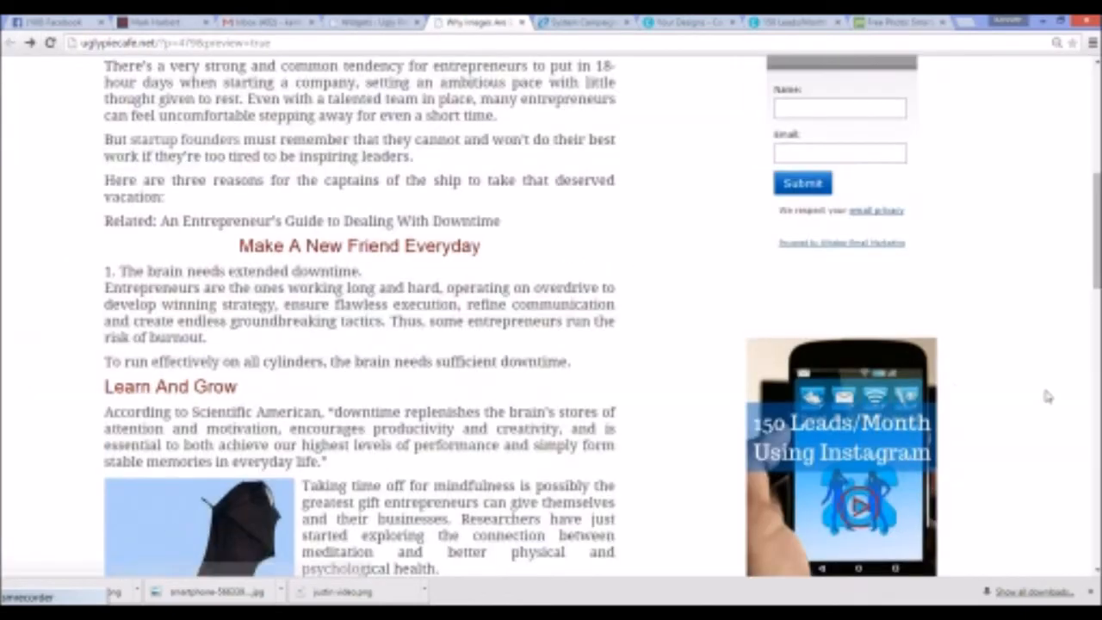
{"action": "scroll", "coordinate": [1049, 399], "scroll_direction": "down", "scroll_amount": 2}
{"action": "scroll", "coordinate": [1049, 379], "scroll_direction": "up", "scroll_amount": 4}
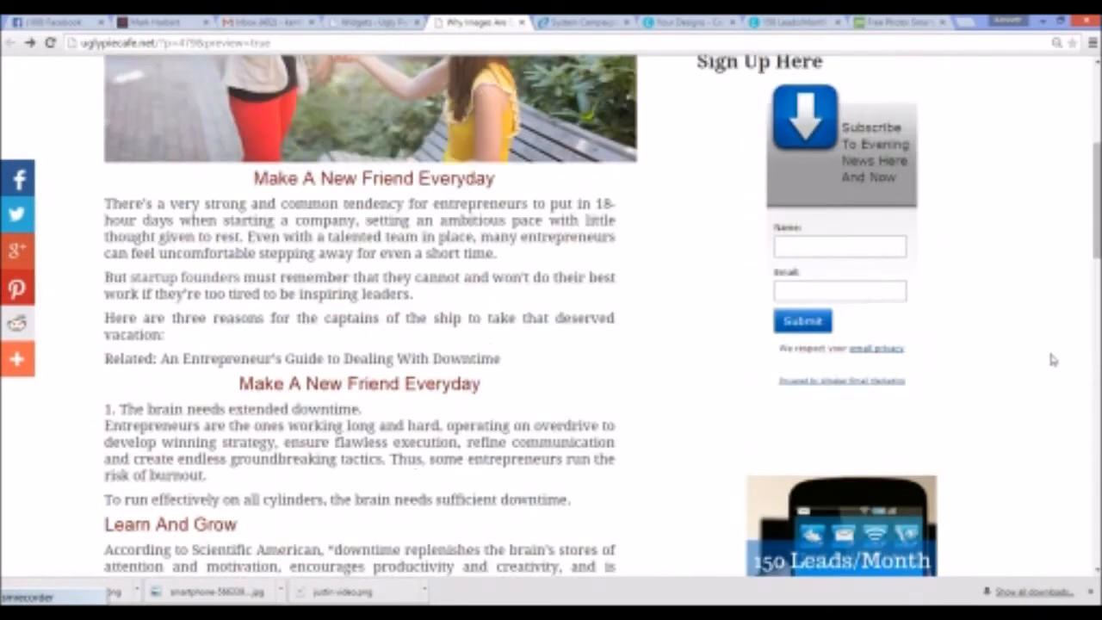
{"action": "scroll", "coordinate": [1051, 360], "scroll_direction": "down", "scroll_amount": 3}
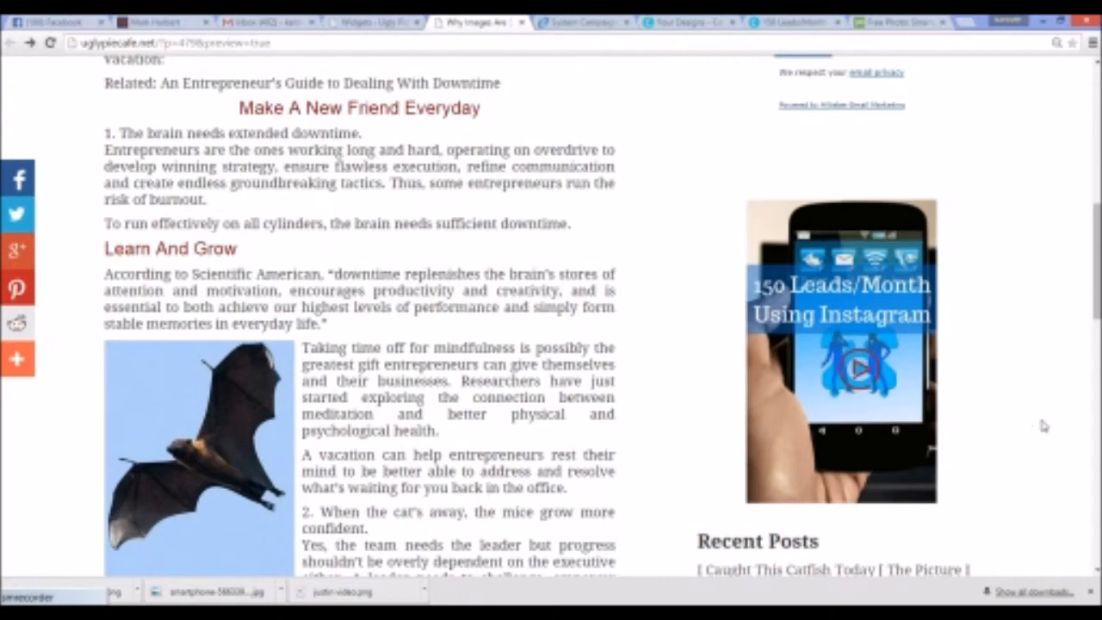
Test the sidebar banner's link to the capture page, return to the post preview and review the sidebar
{"action": "left_click", "coordinate": [859, 376]}
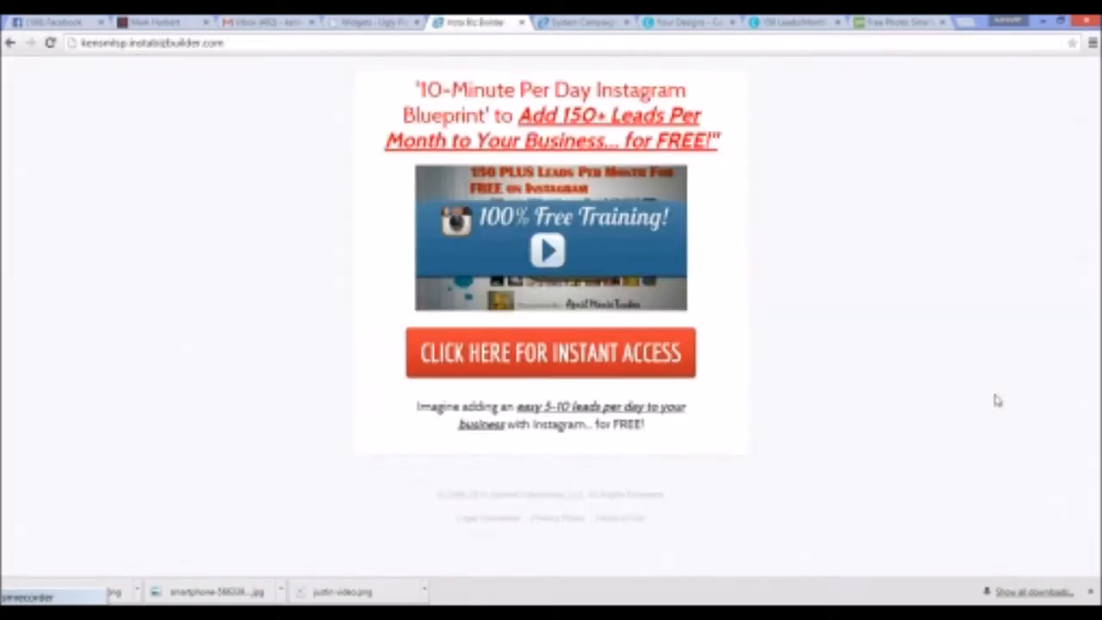
{"action": "left_click", "coordinate": [12, 44]}
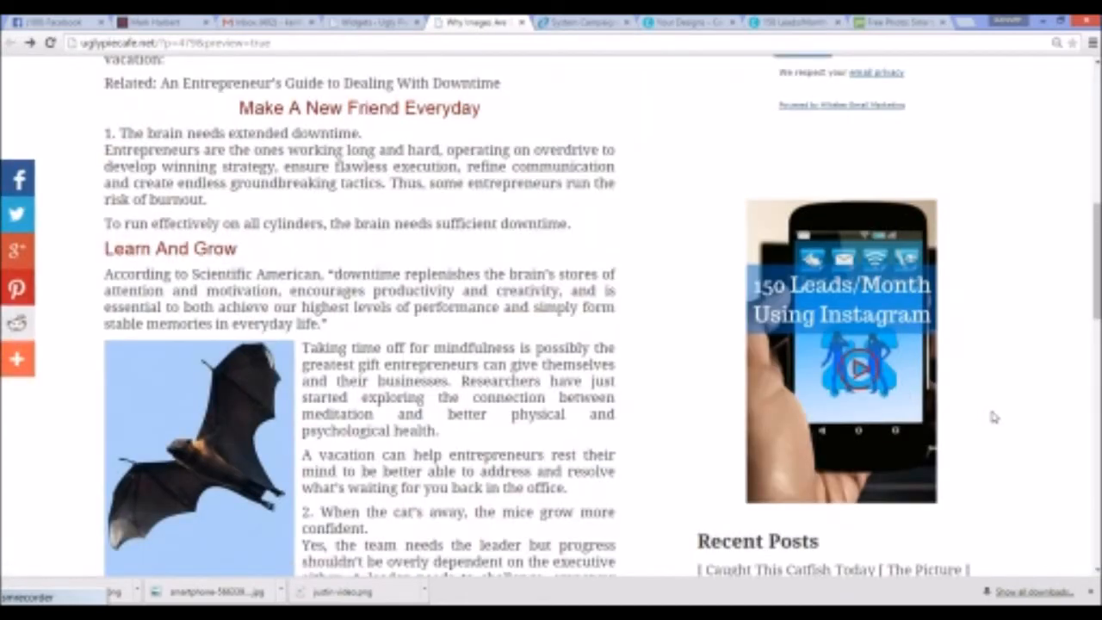
{"action": "scroll", "coordinate": [994, 417], "scroll_direction": "up", "scroll_amount": 8}
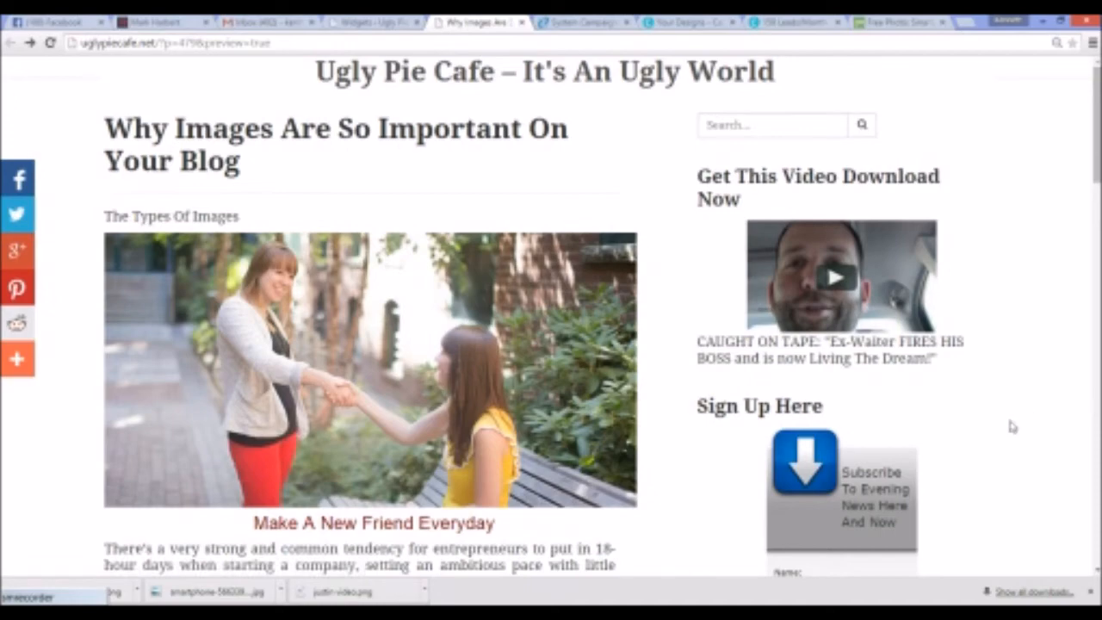
{"action": "scroll", "coordinate": [1029, 430], "scroll_direction": "down", "scroll_amount": 3}
{"action": "scroll", "coordinate": [1030, 433], "scroll_direction": "down", "scroll_amount": 2}
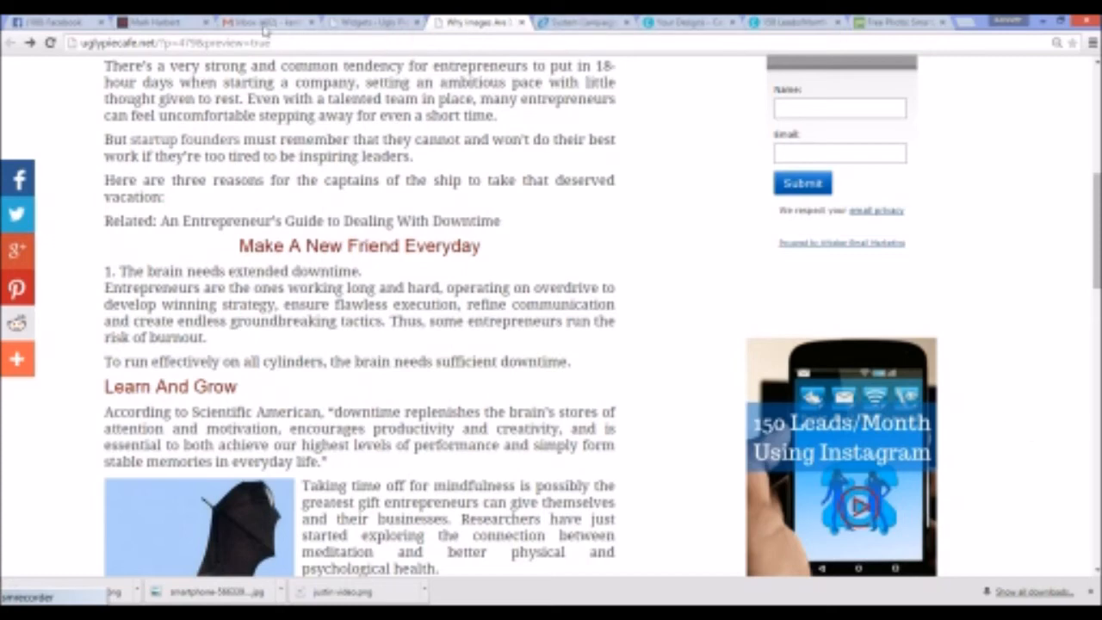
Open the "Why Images Are So Important On Your Blog" draft for editing from the WordPress list of all posts
{"action": "left_click", "coordinate": [377, 23]}
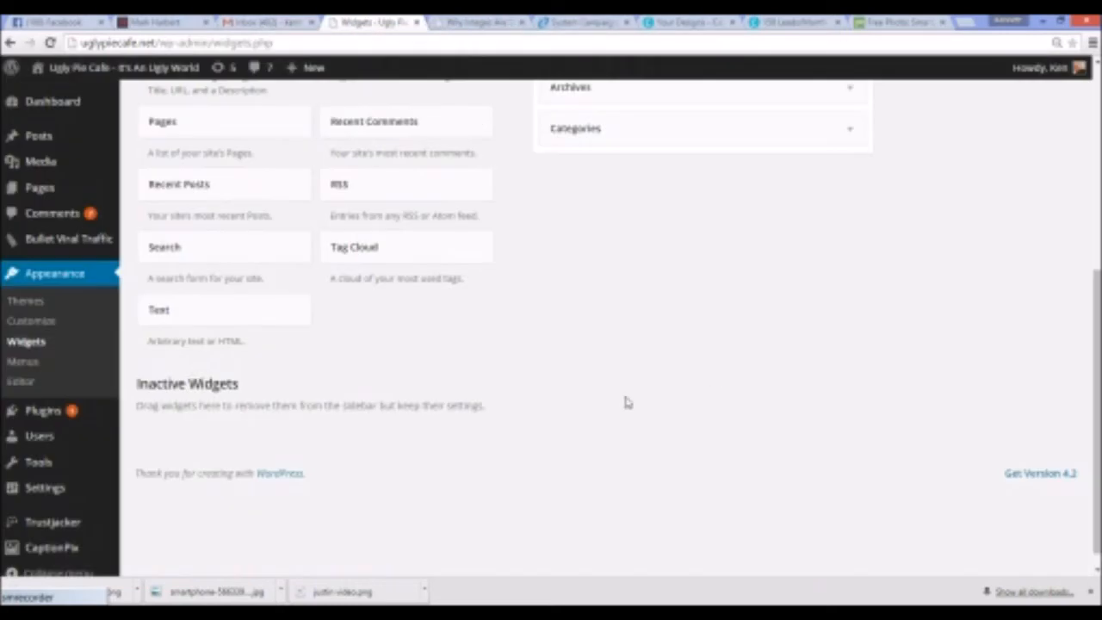
{"action": "mouse_move", "coordinate": [39, 135]}
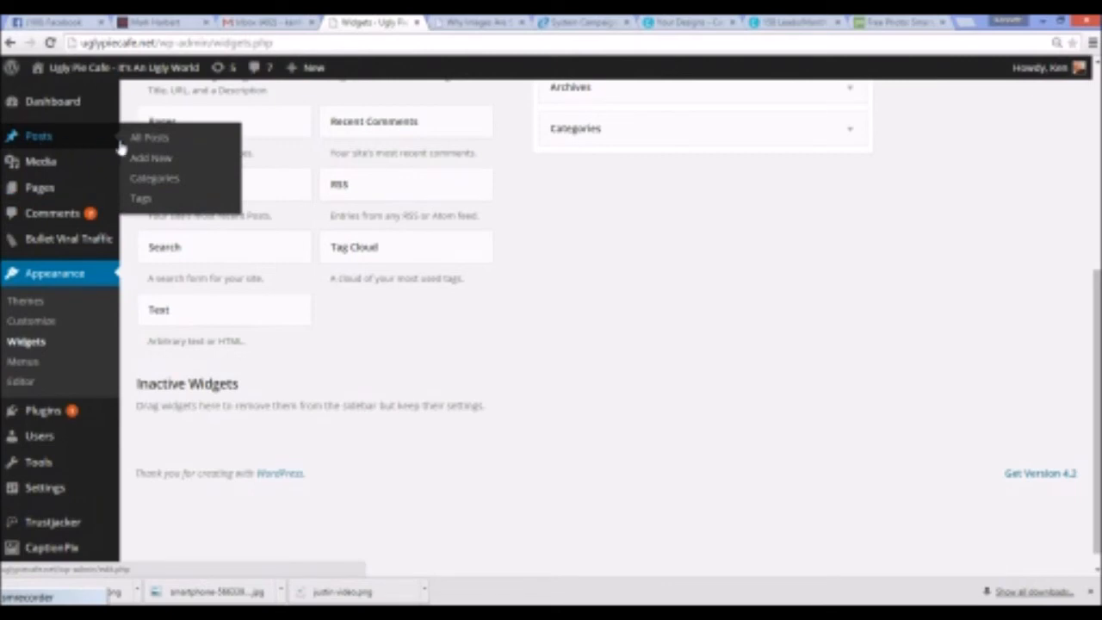
{"action": "left_click", "coordinate": [153, 141]}
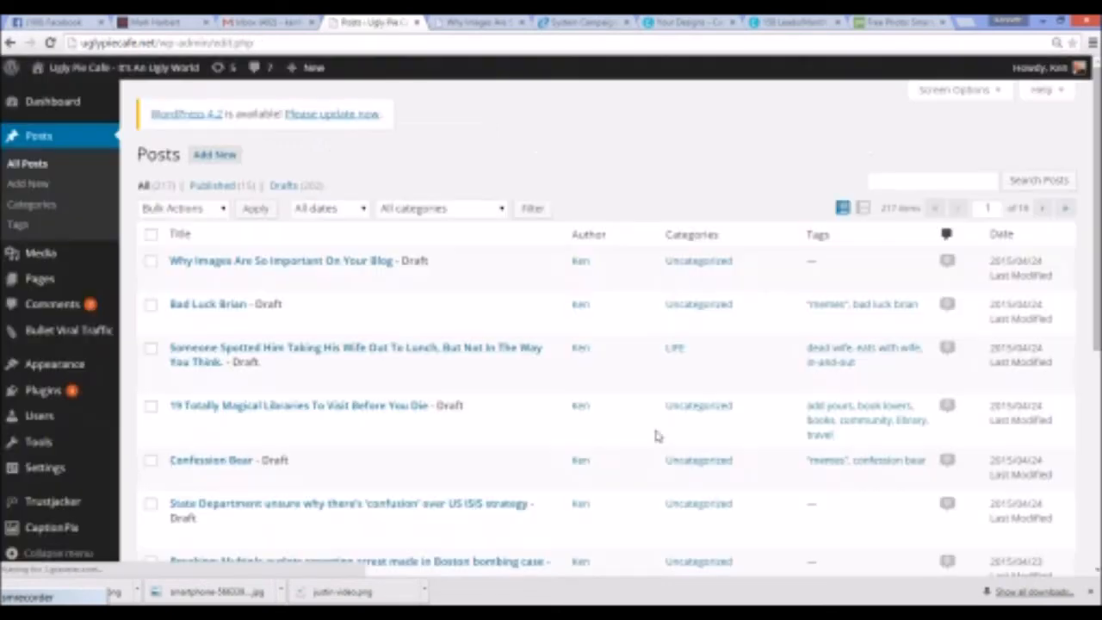
{"action": "left_click", "coordinate": [177, 278]}
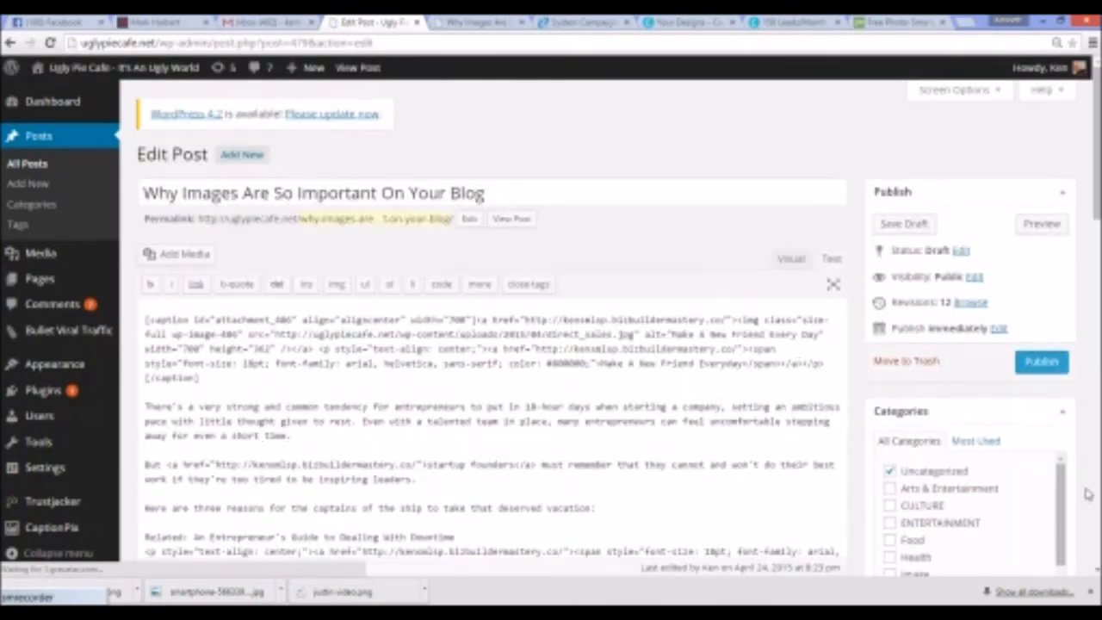
Set direct_sales.jpg from the media library as the post's featured image
{"action": "scroll", "coordinate": [1087, 493], "scroll_direction": "down", "scroll_amount": 1}
{"action": "scroll", "coordinate": [1087, 492], "scroll_direction": "down", "scroll_amount": 3}
{"action": "scroll", "coordinate": [1087, 493], "scroll_direction": "down", "scroll_amount": 2}
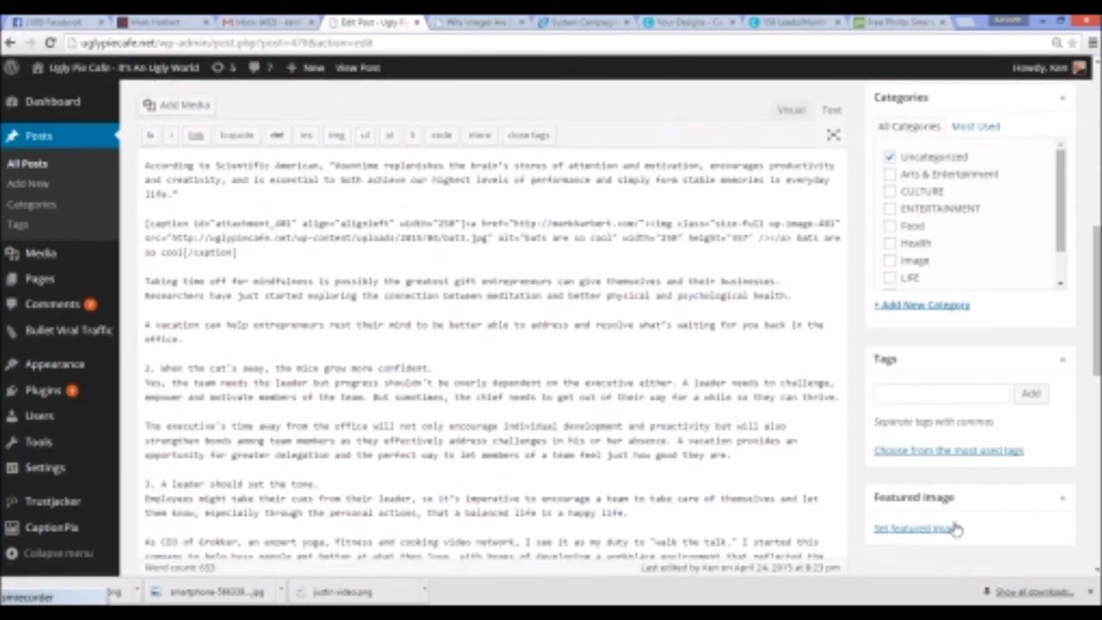
{"action": "left_click", "coordinate": [913, 529]}
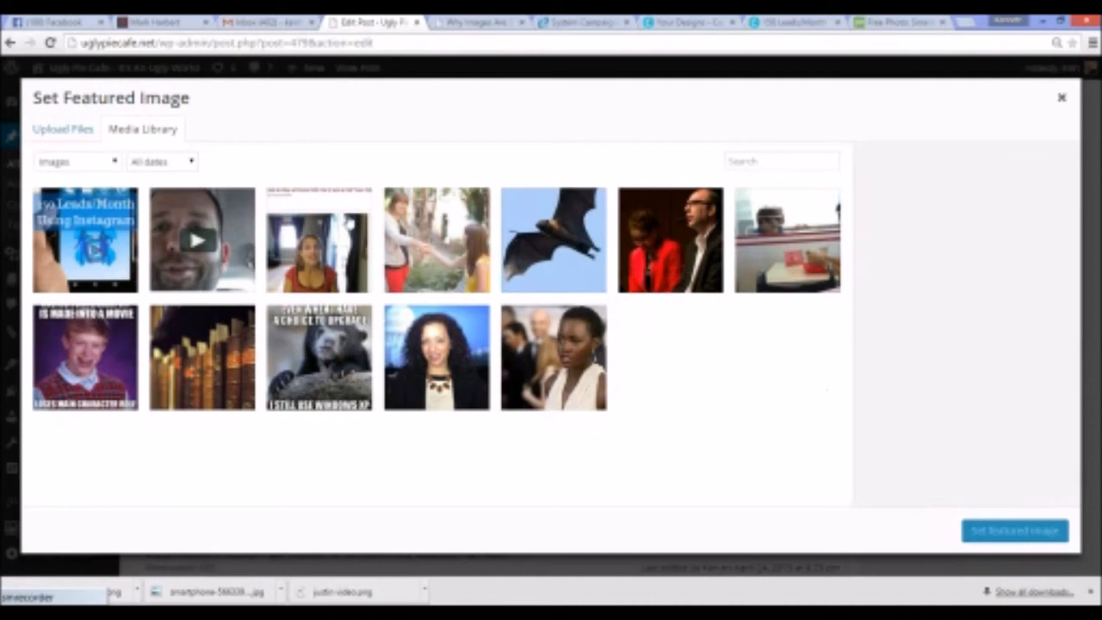
{"action": "left_click", "coordinate": [433, 246]}
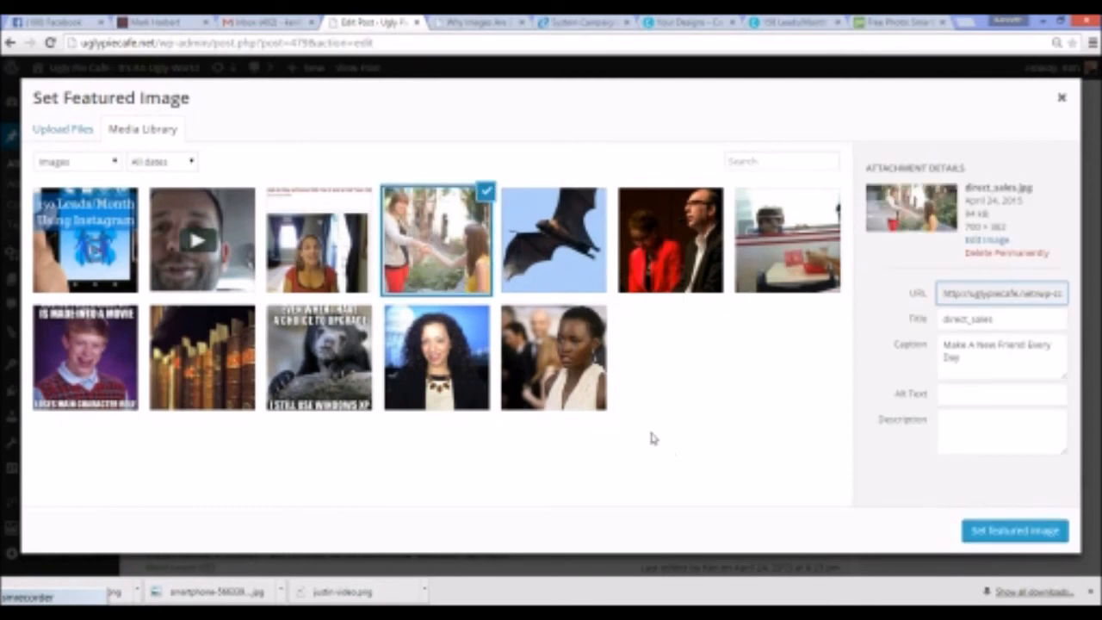
{"action": "left_click", "coordinate": [1018, 534]}
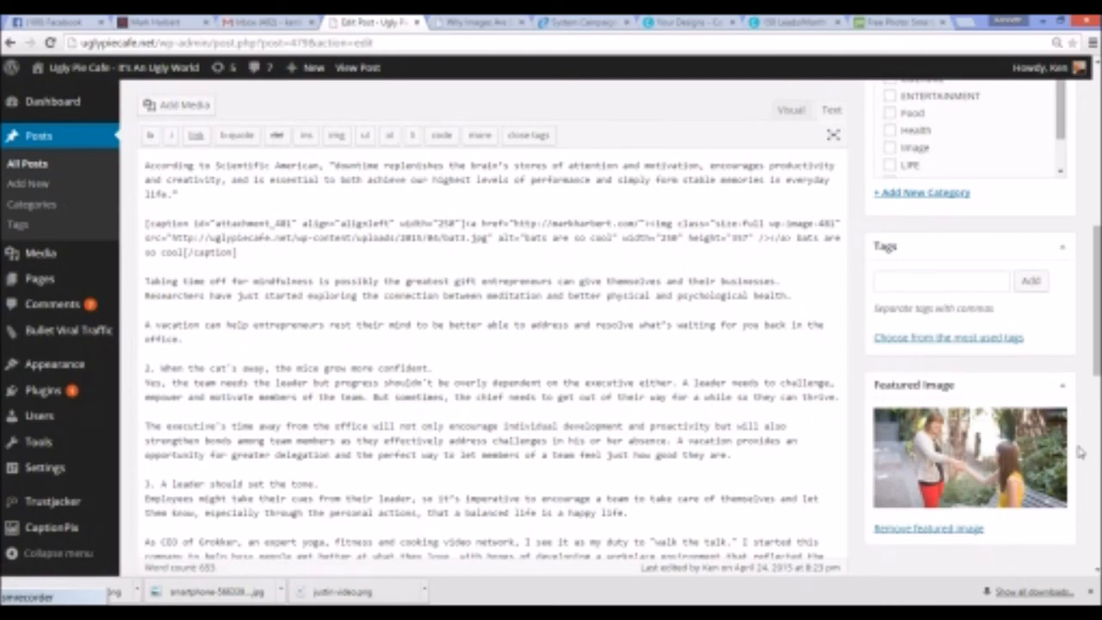
Save the post draft and check the featured image setting
{"action": "scroll", "coordinate": [1081, 453], "scroll_direction": "up", "scroll_amount": 10}
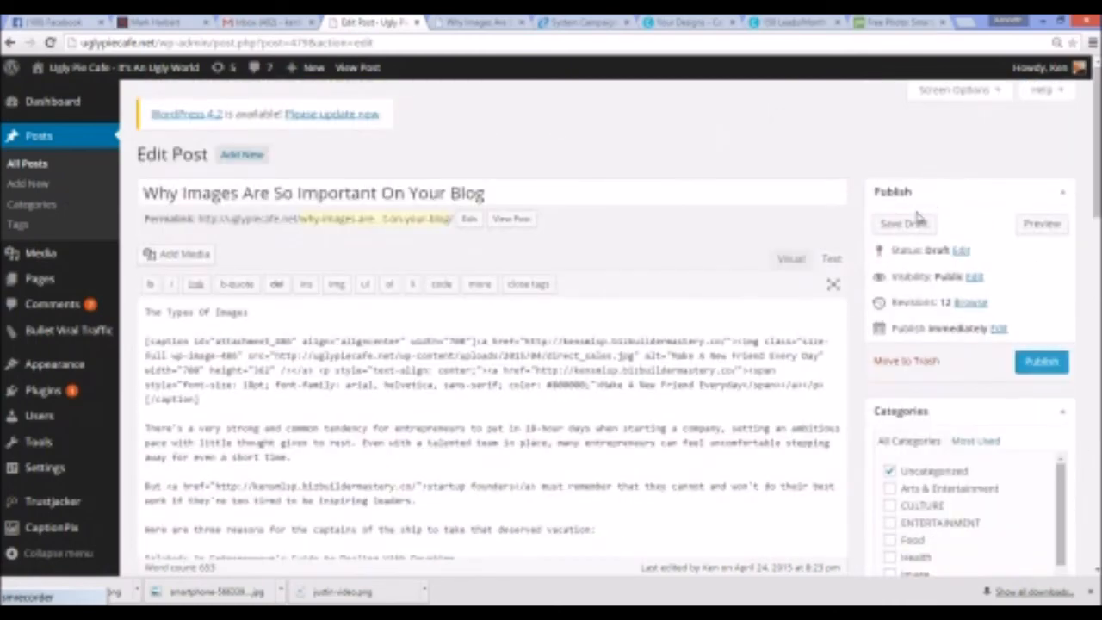
{"action": "left_click", "coordinate": [917, 222]}
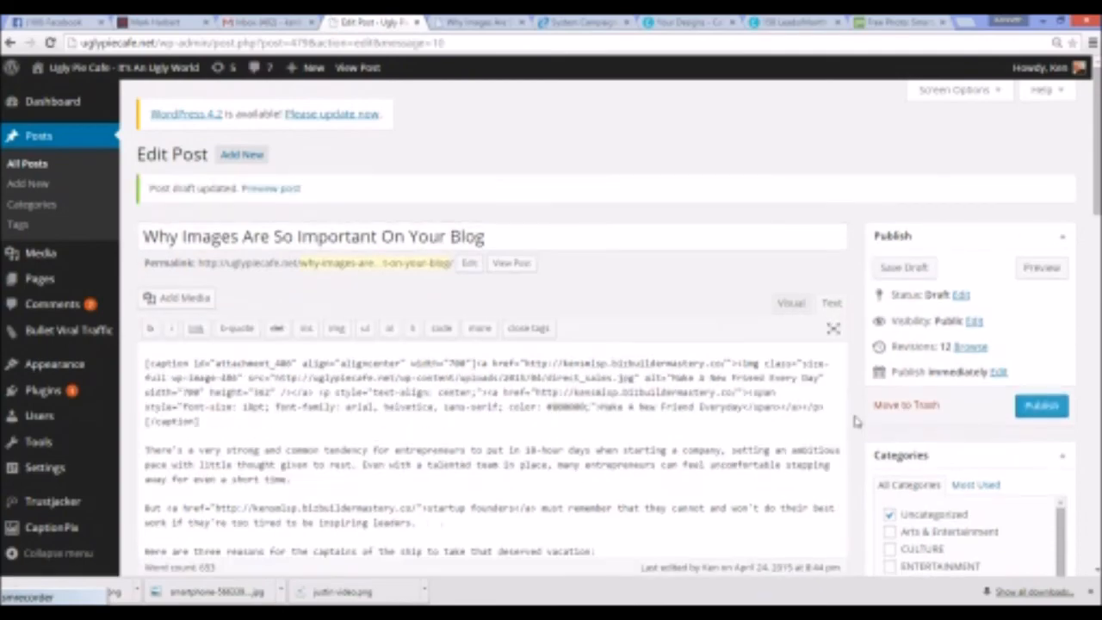
{"action": "scroll", "coordinate": [855, 421], "scroll_direction": "down", "scroll_amount": 5}
{"action": "scroll", "coordinate": [855, 420], "scroll_direction": "down", "scroll_amount": 4}
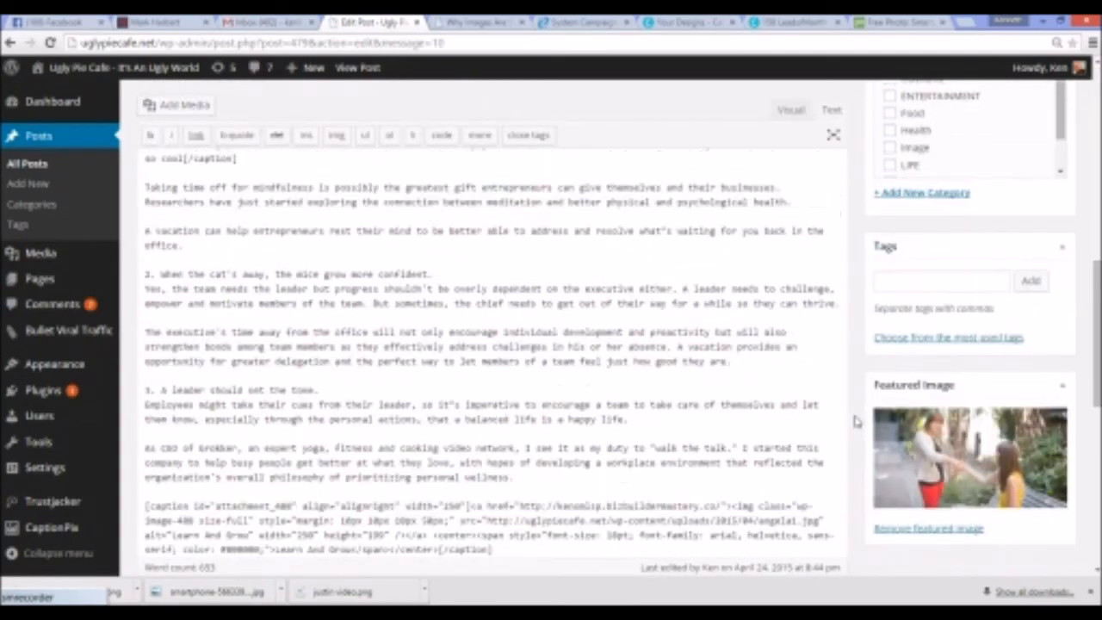